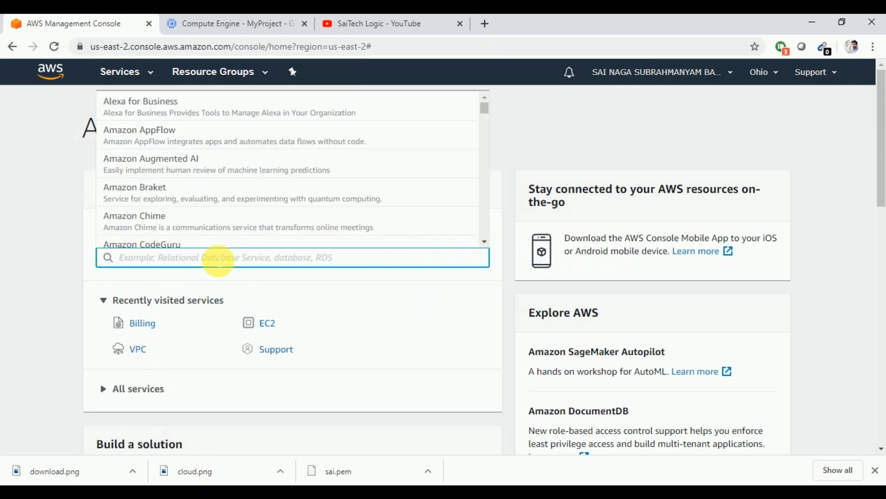
Create a VPC named aws-vpc with IPv4 CIDR 172.16.0.0/16 in the VPC console
type("vpc")
left_click(146, 284)
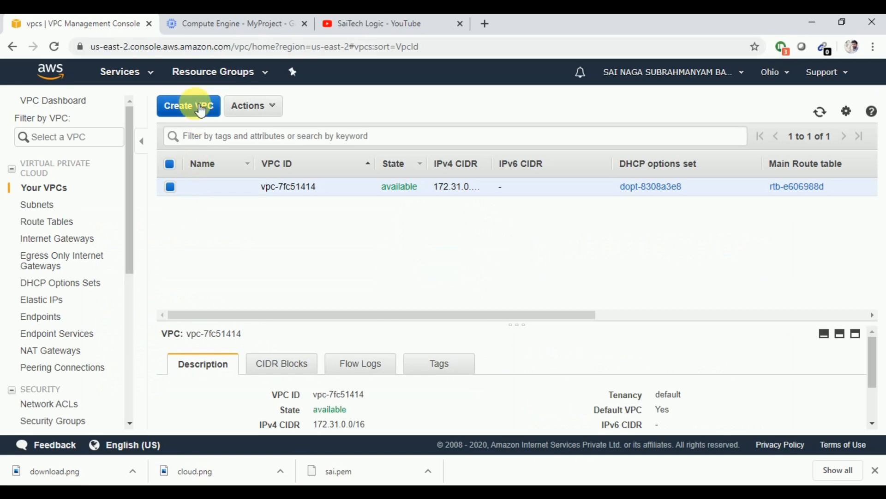
left_click(200, 109)
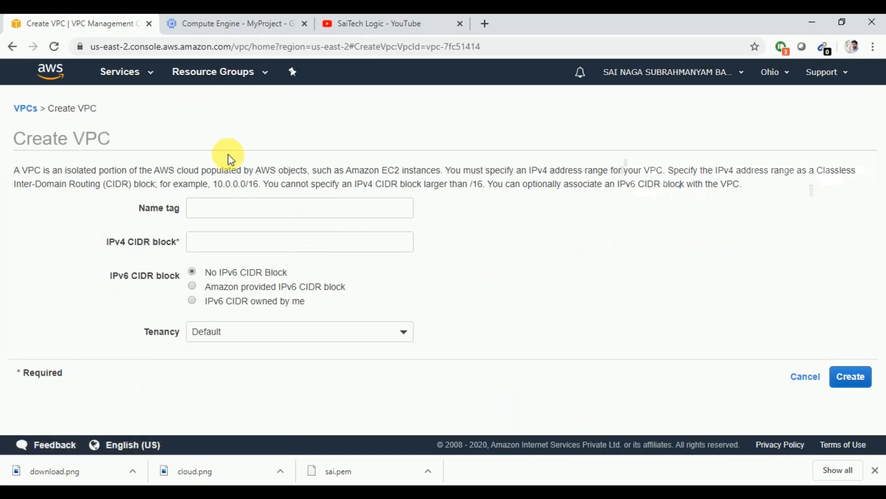
left_click(231, 210)
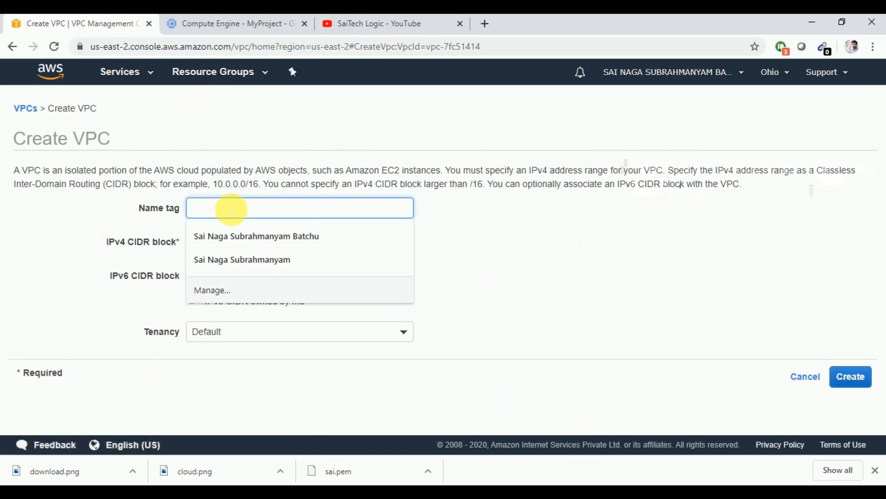
type("aws-v")
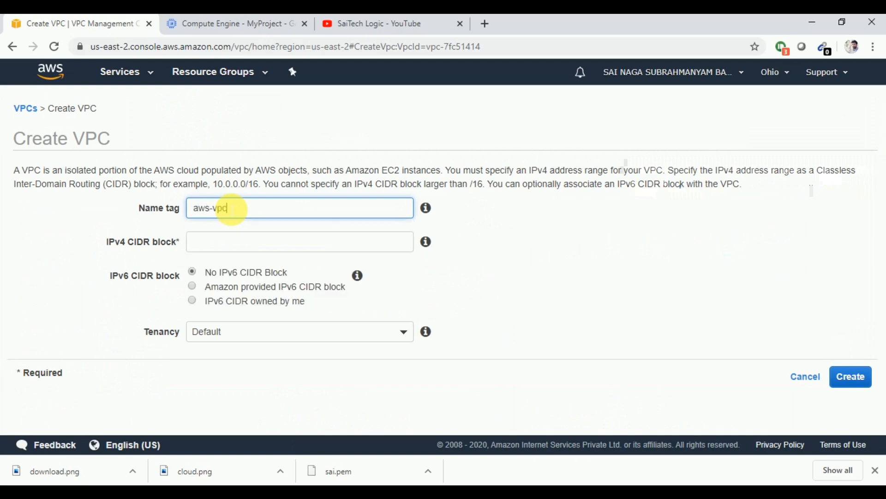
type("pc")
left_click(230, 248)
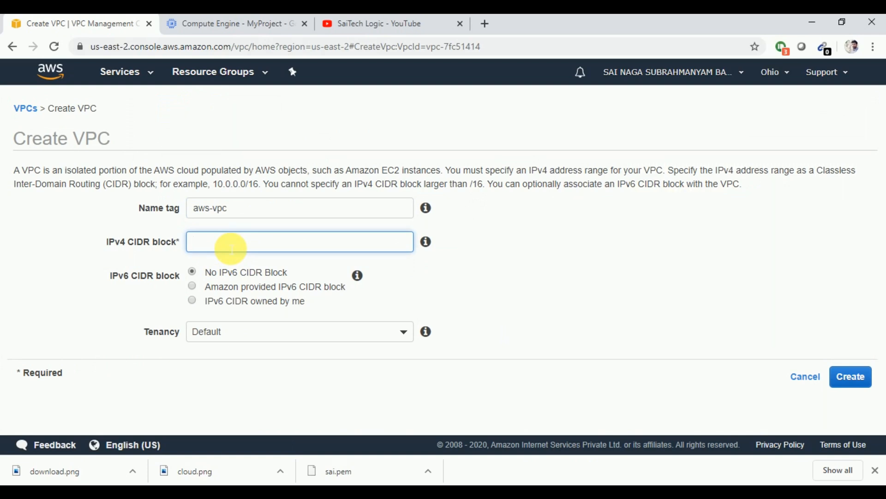
type("12")
type("2.1")
type("6.0.0/16")
left_click(508, 299)
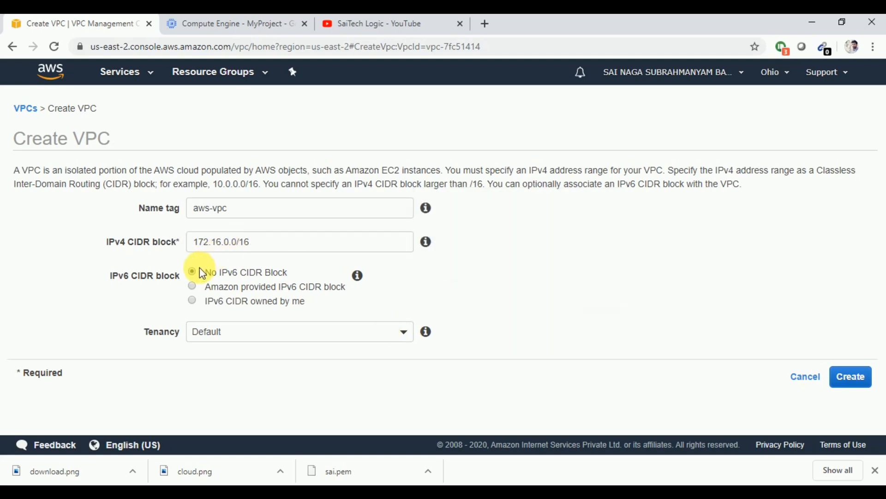
left_click(852, 377)
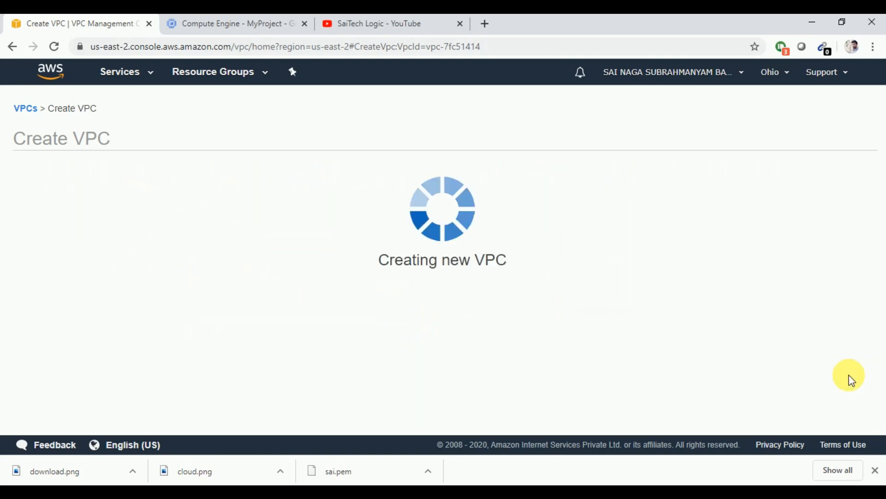
left_click(605, 254)
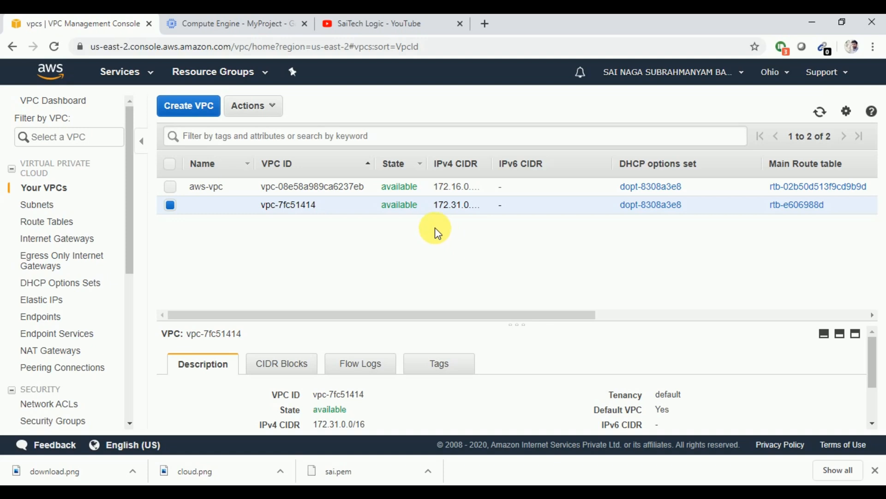
Start a new subnet named aws-subnet-1 inside the aws-vpc VPC
left_click(43, 207)
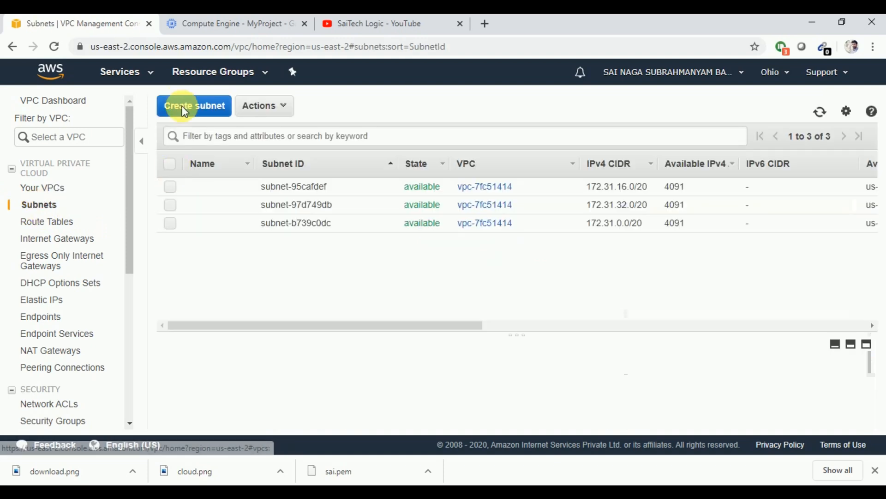
left_click(187, 106)
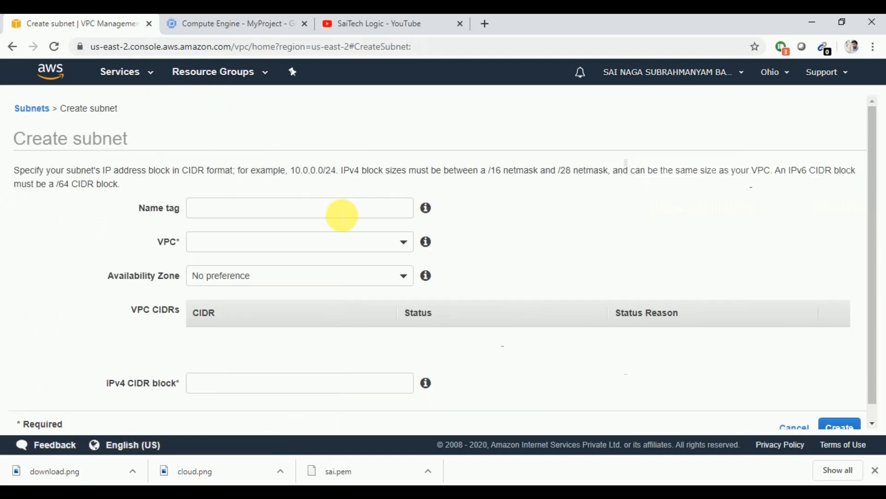
left_click(285, 211)
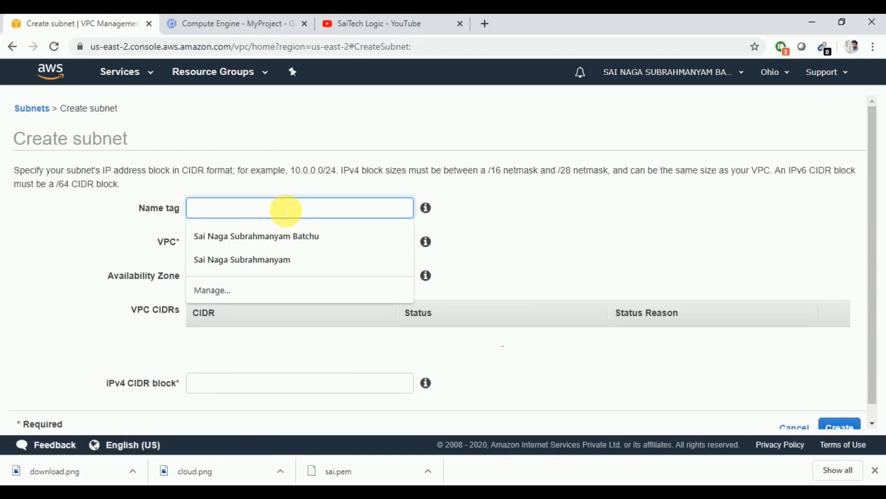
type("a")
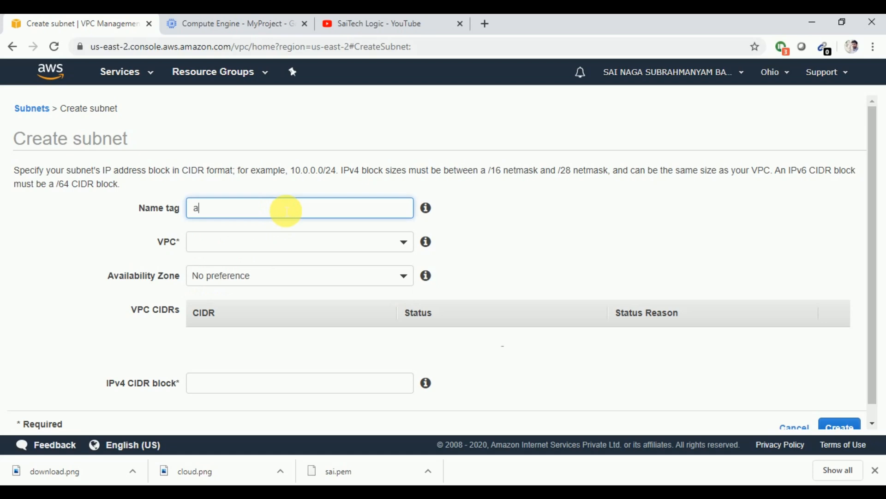
type("ws-subnet-1")
left_click(254, 245)
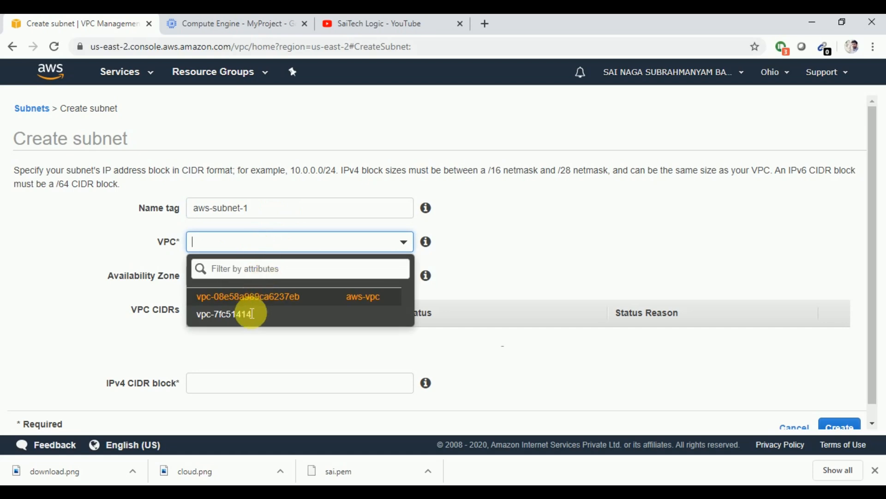
left_click(272, 301)
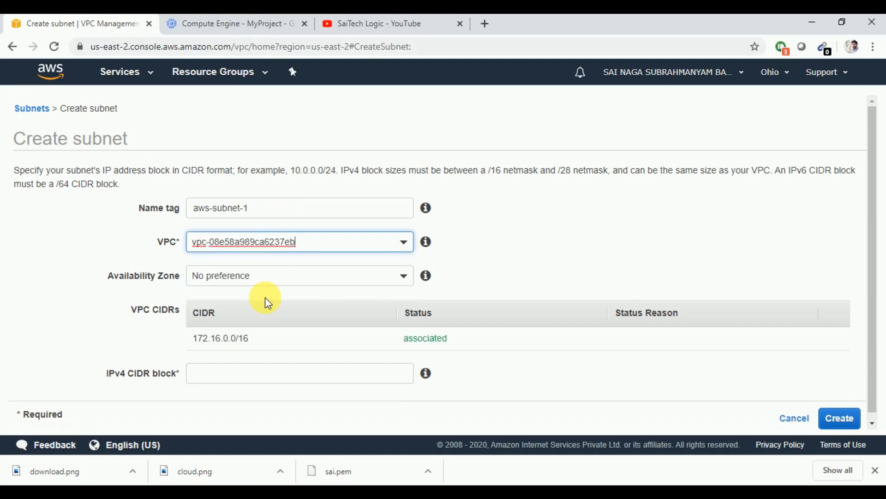
Place the subnet in us-east-2a with CIDR 172.16.1.0/24 and create it
left_click(235, 277)
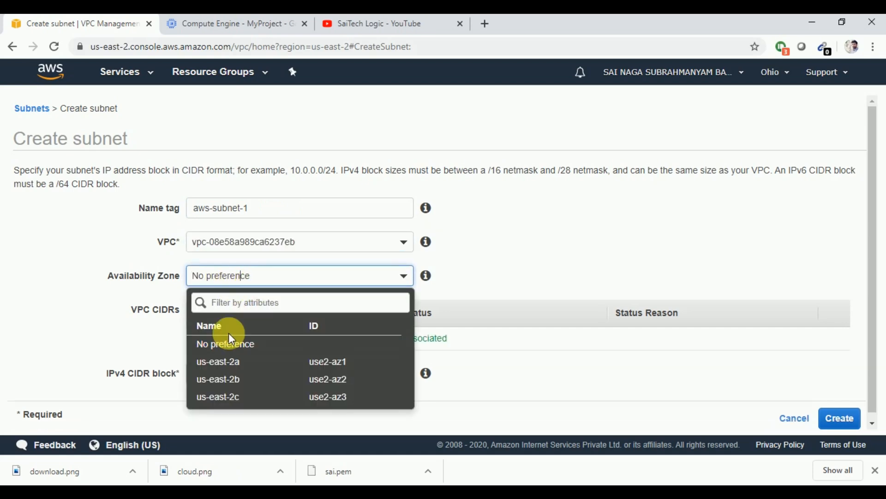
left_click(233, 369)
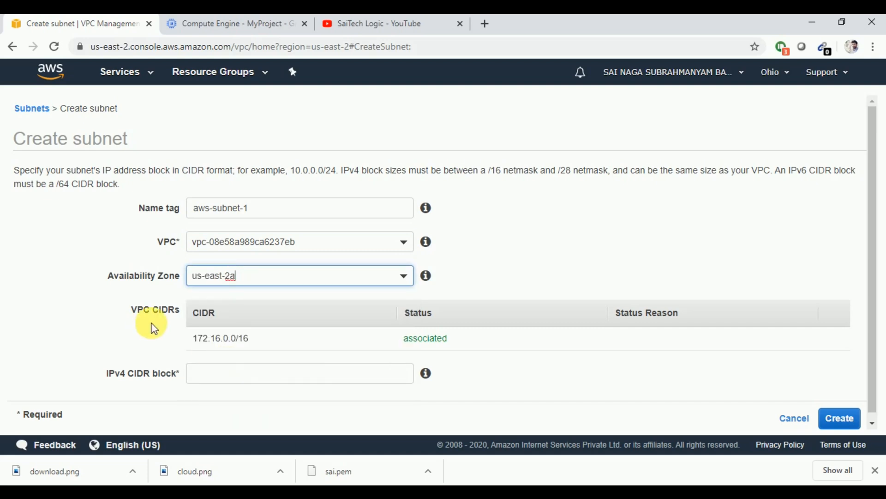
left_click(218, 374)
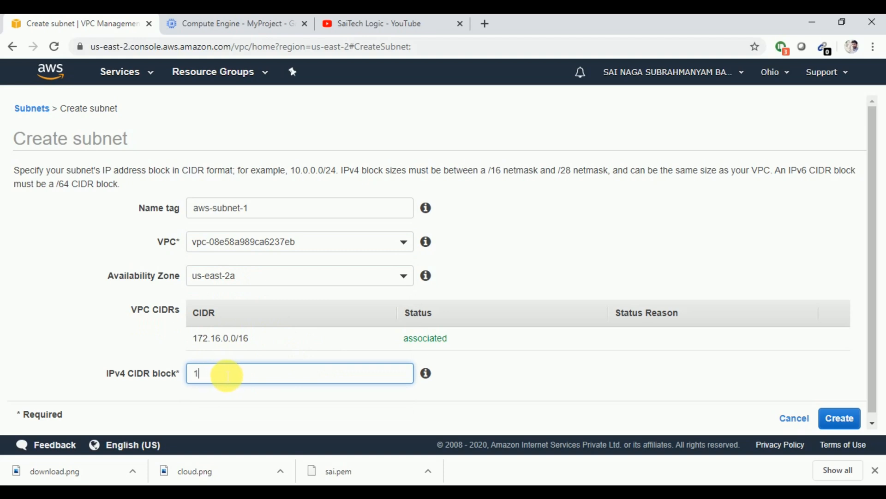
type("172.16.1.0/24")
left_click(508, 373)
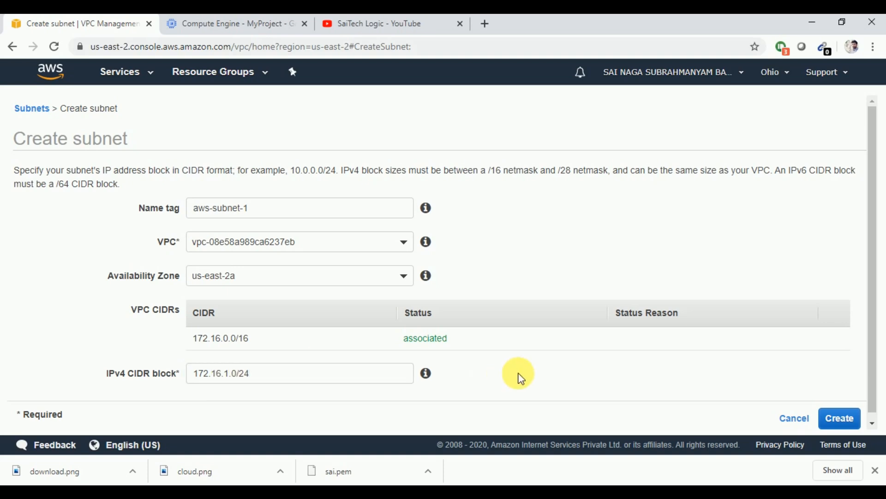
left_click(836, 420)
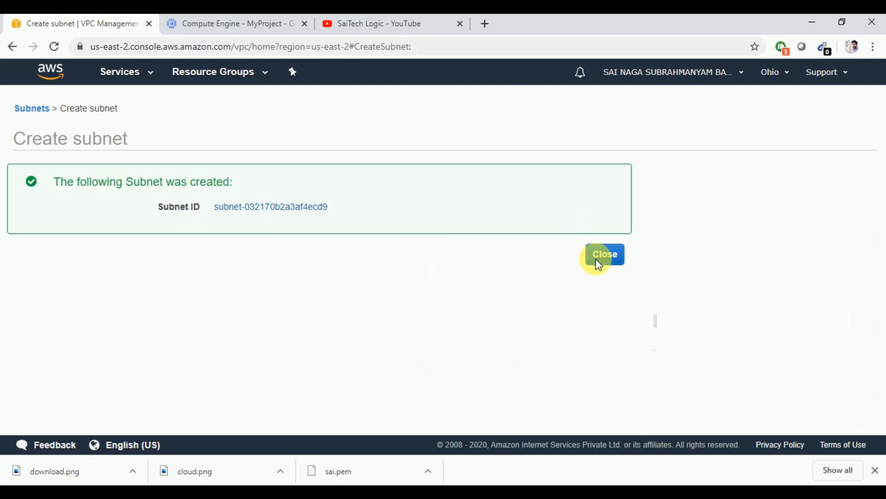
left_click(598, 257)
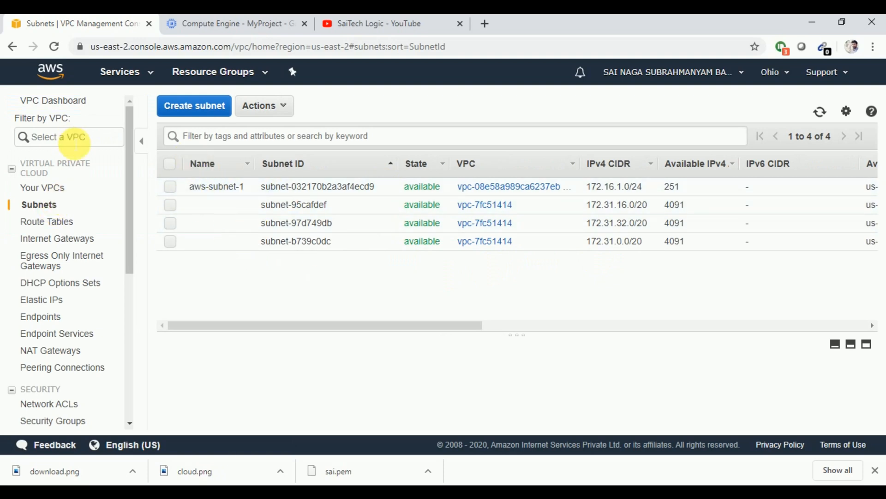
Go to EC2 from the services list, view running instances, and start the launch wizard
left_click(148, 73)
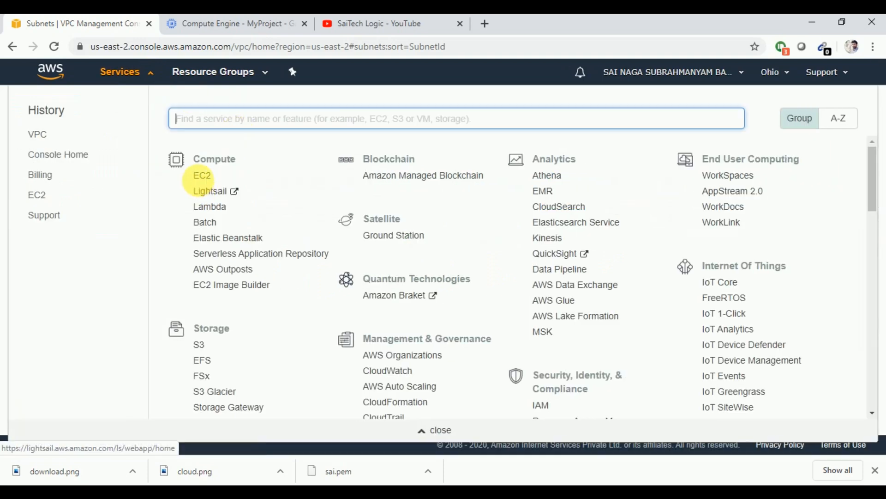
left_click(207, 181)
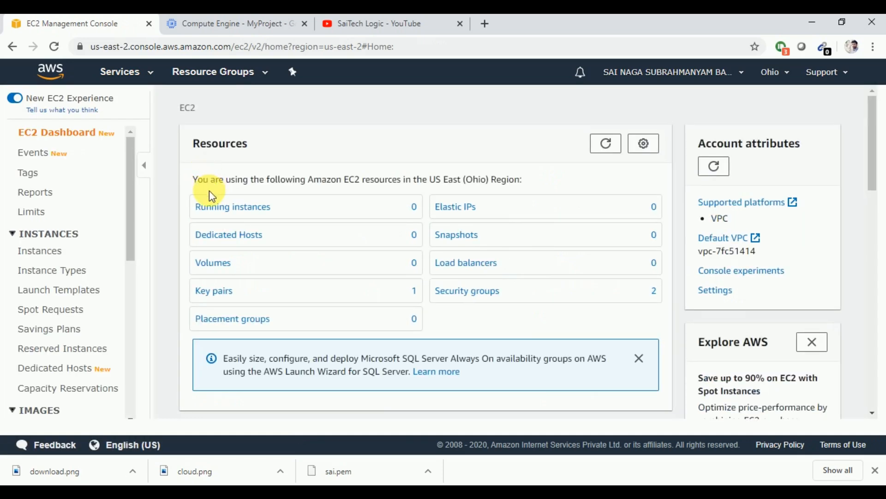
left_click(215, 213)
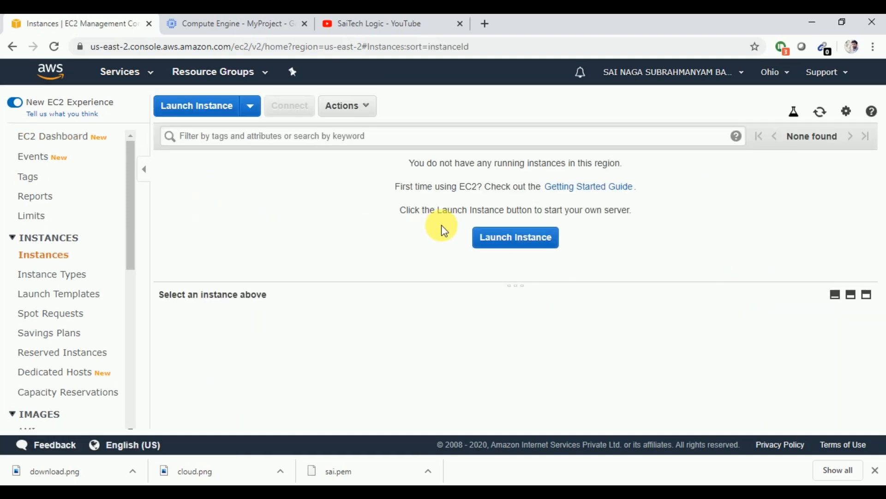
left_click(518, 244)
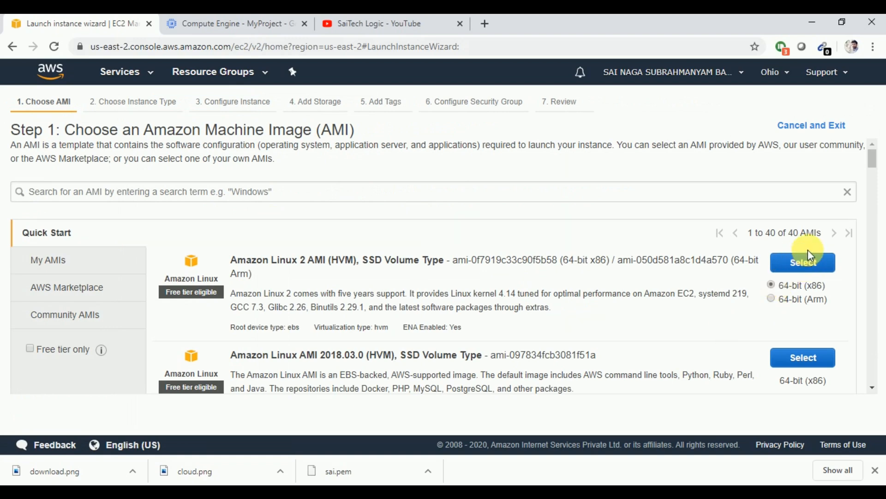
Choose the Amazon Linux 2 AMI and put the instance in aws-vpc, subnet aws-subnet-1
left_click(802, 262)
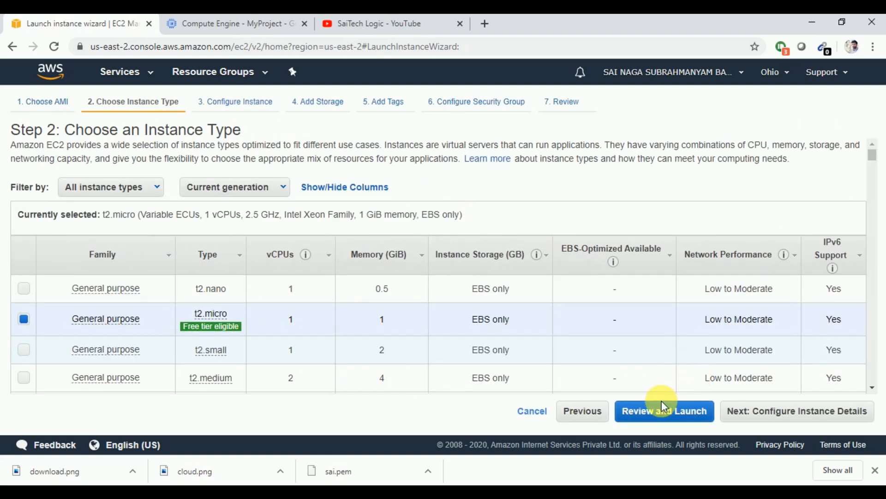
left_click(793, 414)
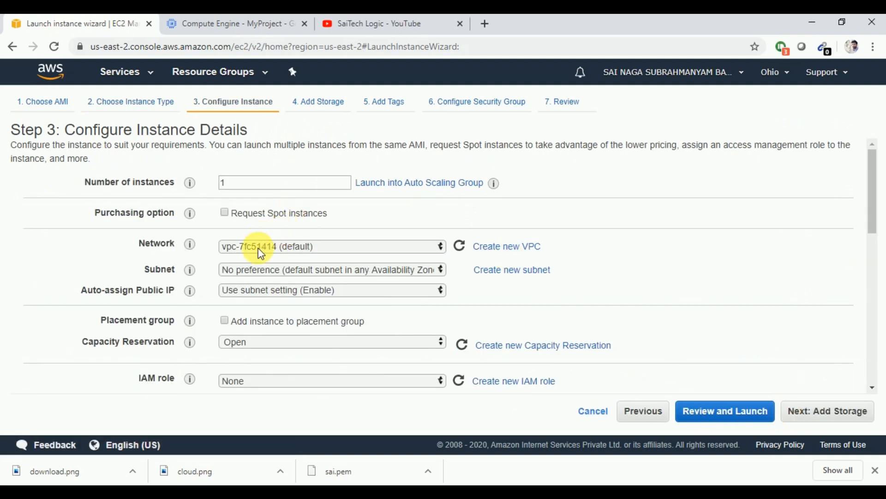
left_click(420, 247)
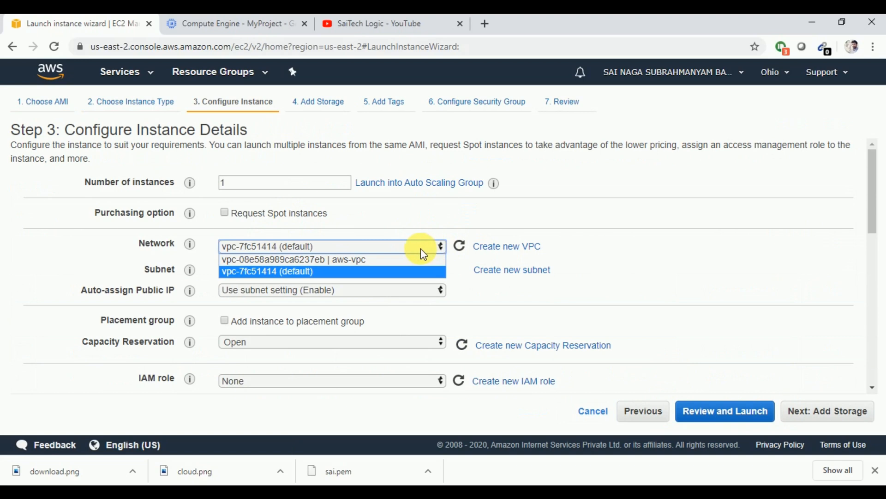
left_click(325, 259)
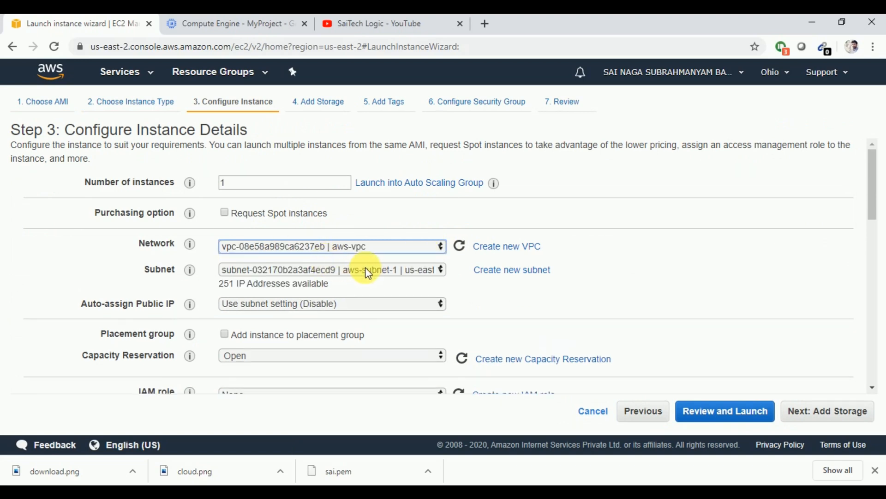
left_click(377, 272)
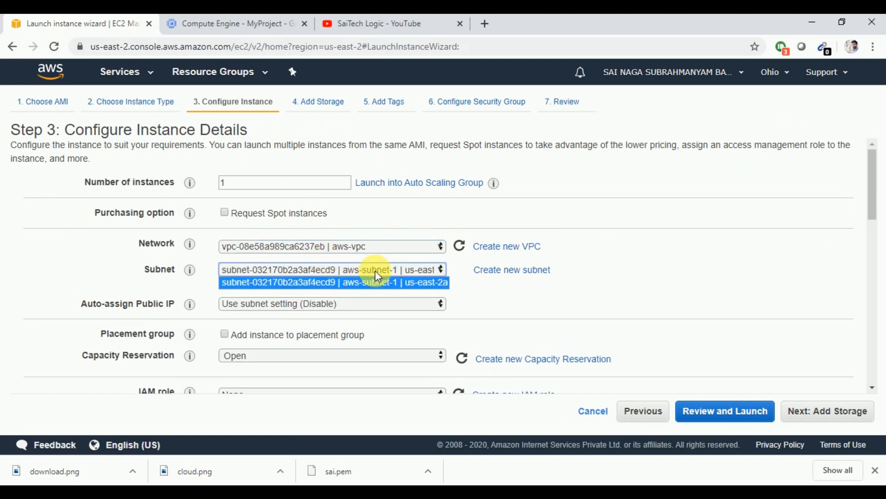
left_click(357, 283)
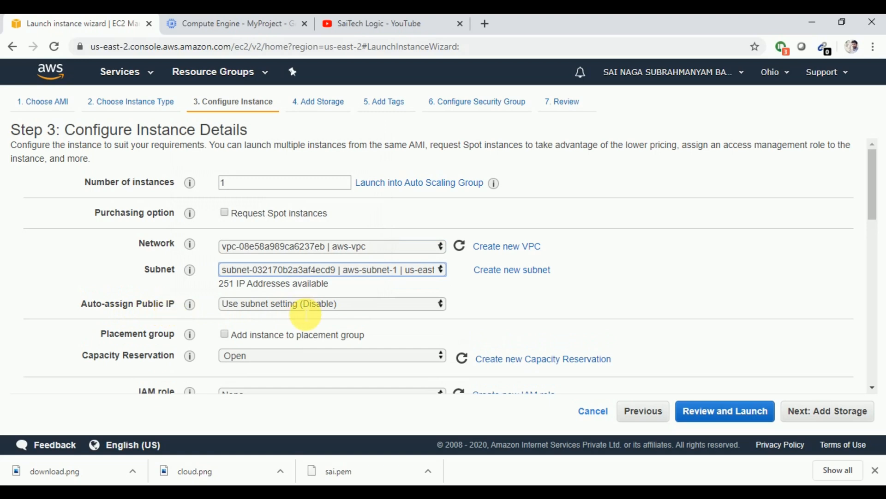
Enable auto-assign public IP for the instance and advance to the Add Storage step
left_click(305, 308)
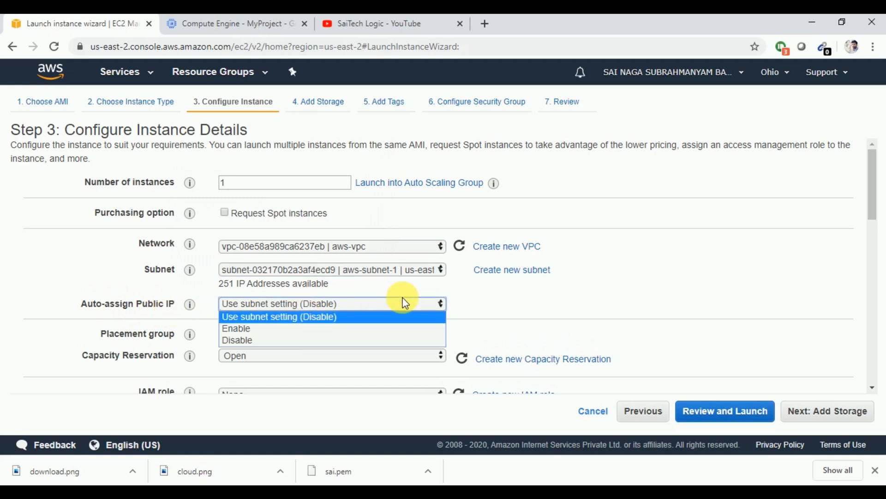
left_click(253, 323)
scroll(546, 323, "down", 5)
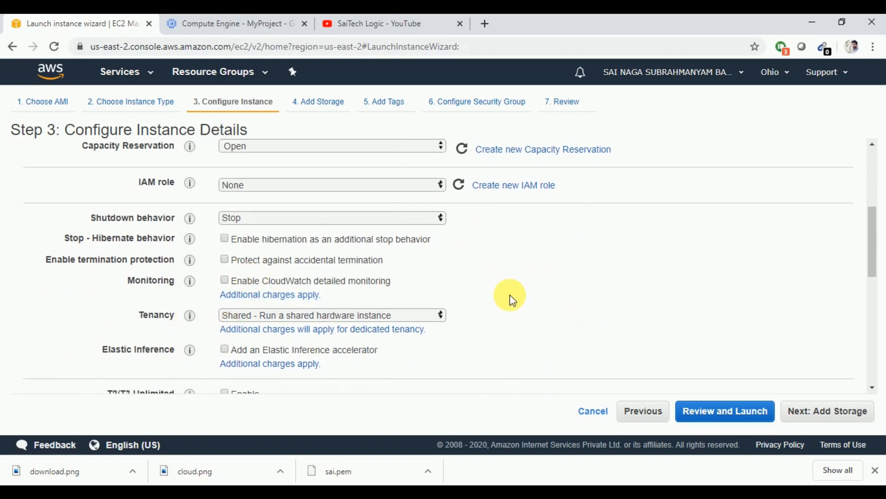
scroll(518, 323, "down", 10)
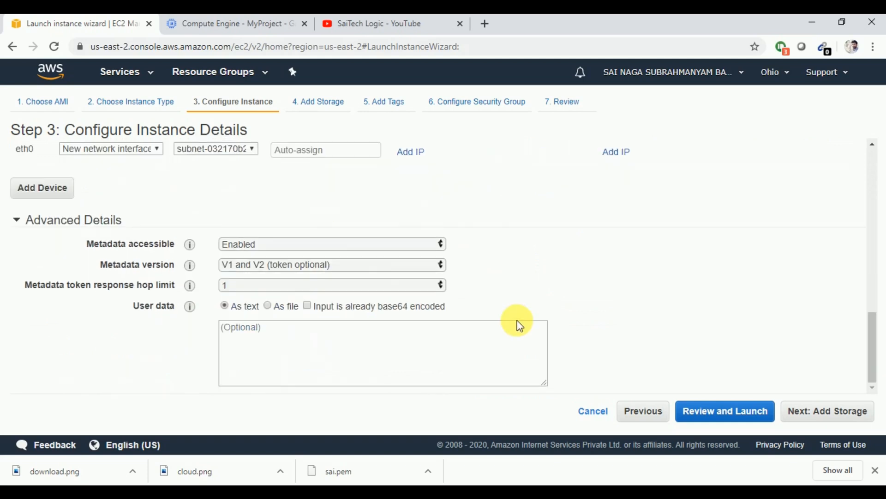
scroll(478, 244, "up", 2)
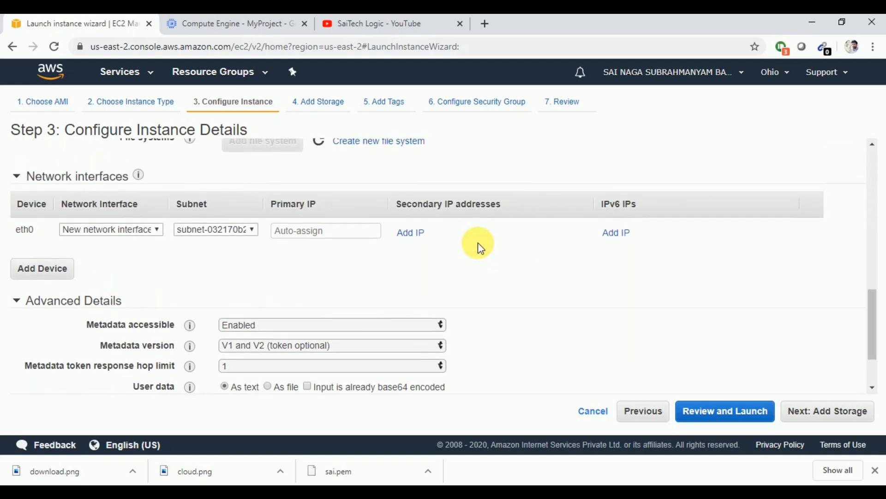
left_click(818, 412)
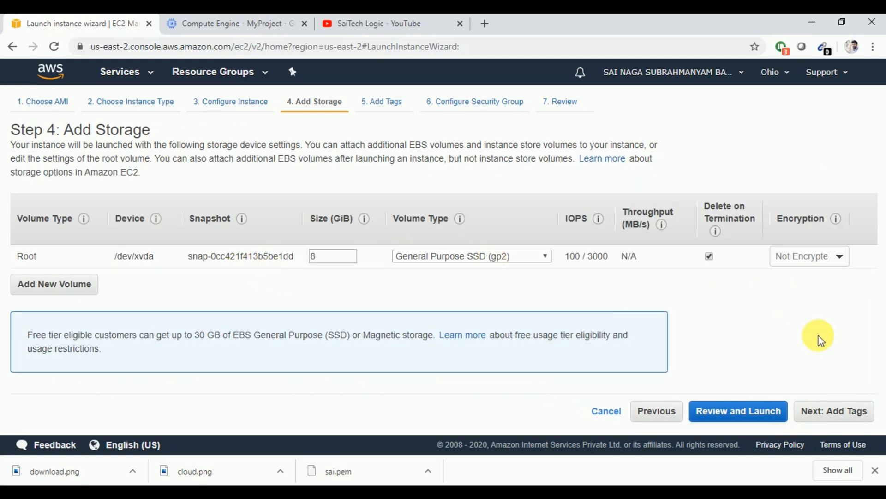
Skip past storage and tags, and rename the new security group to saidhfm
left_click(839, 412)
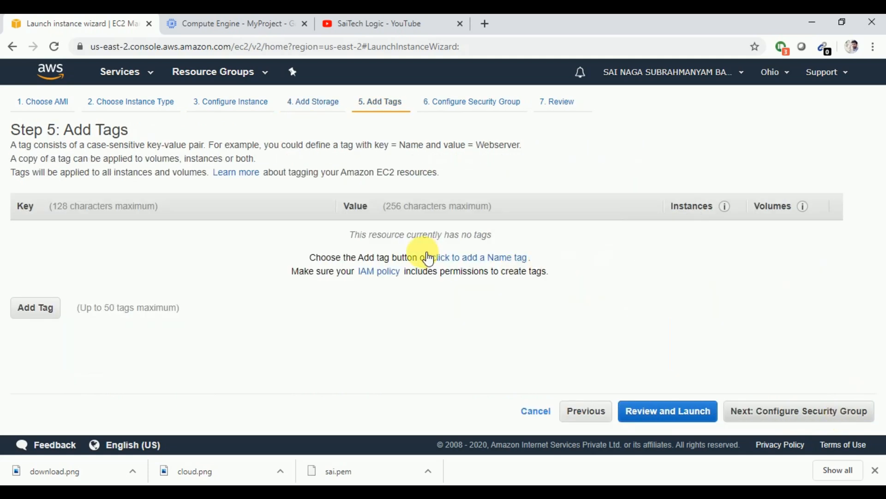
left_click(788, 420)
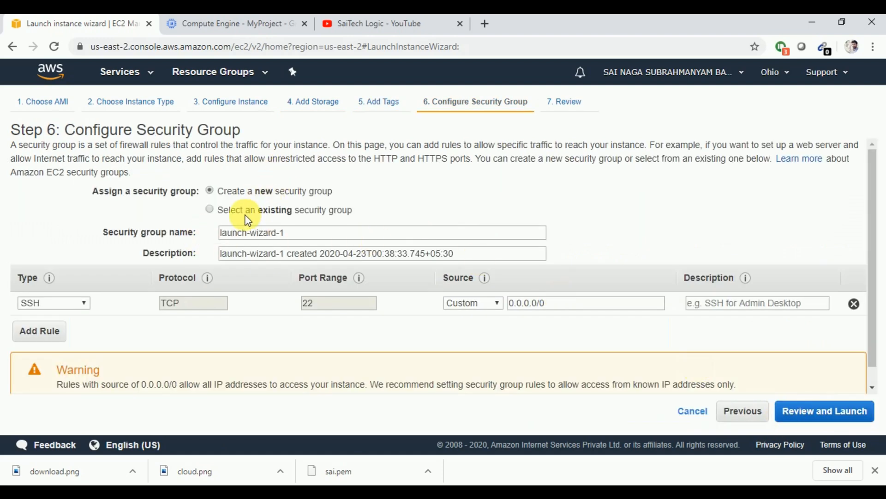
left_click(292, 233)
left_click_drag(291, 233, 202, 241)
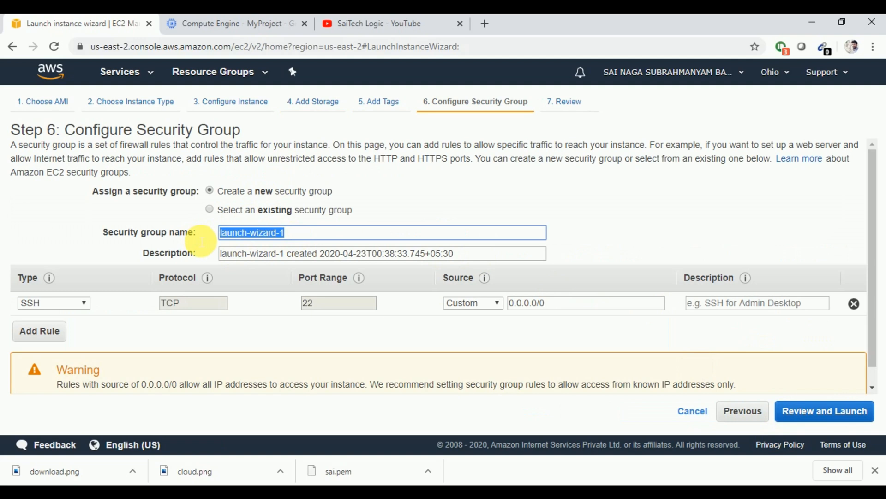
type("sai")
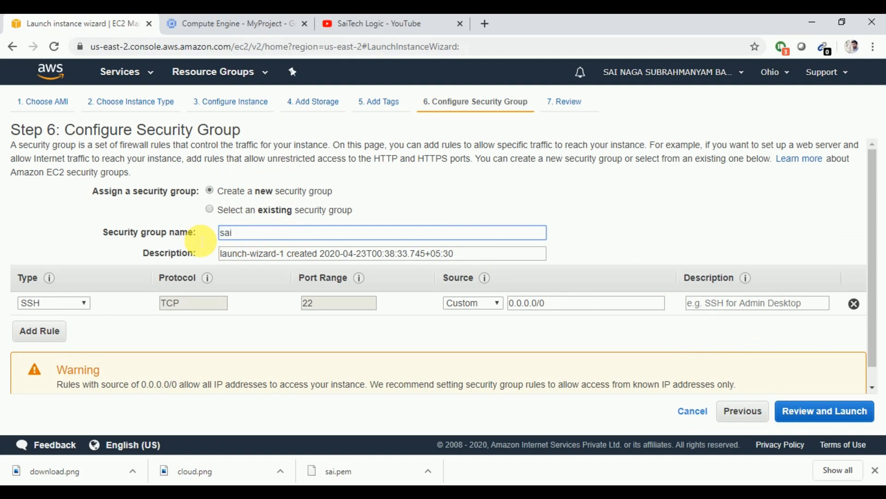
type("dhfm")
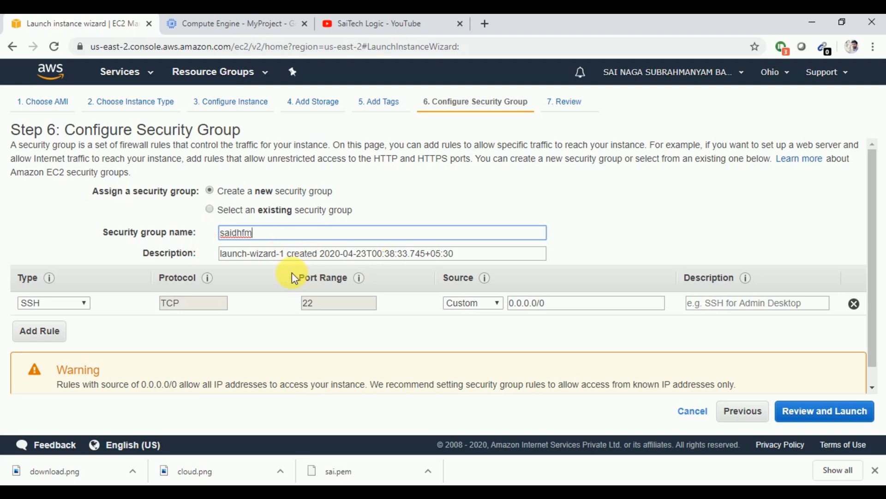
Set the security group rule to All traffic from Anywhere and proceed to launch review
left_click(84, 304)
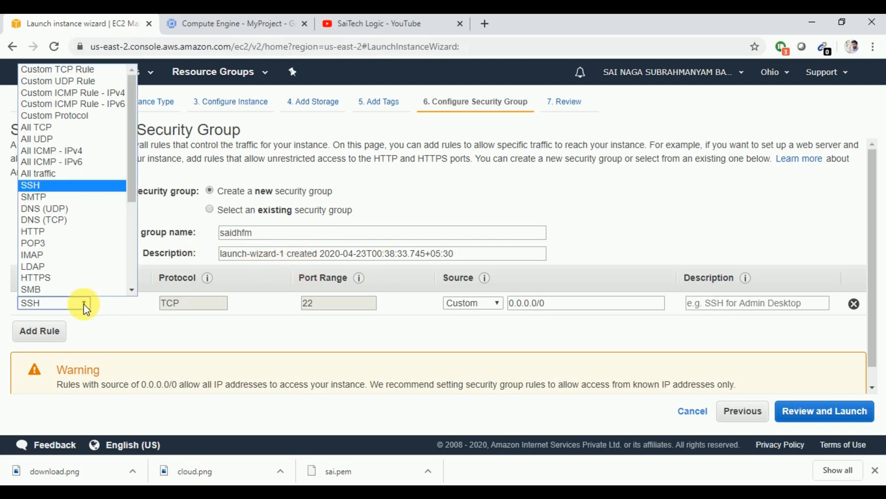
left_click(54, 174)
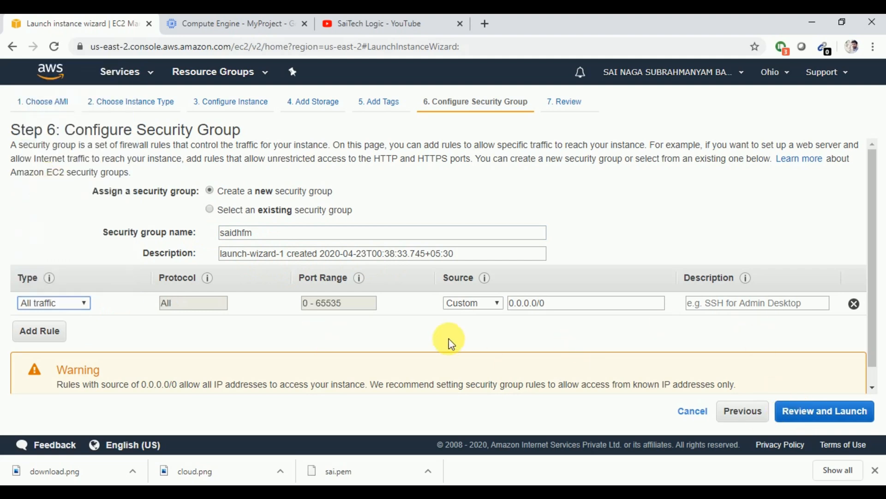
left_click(484, 305)
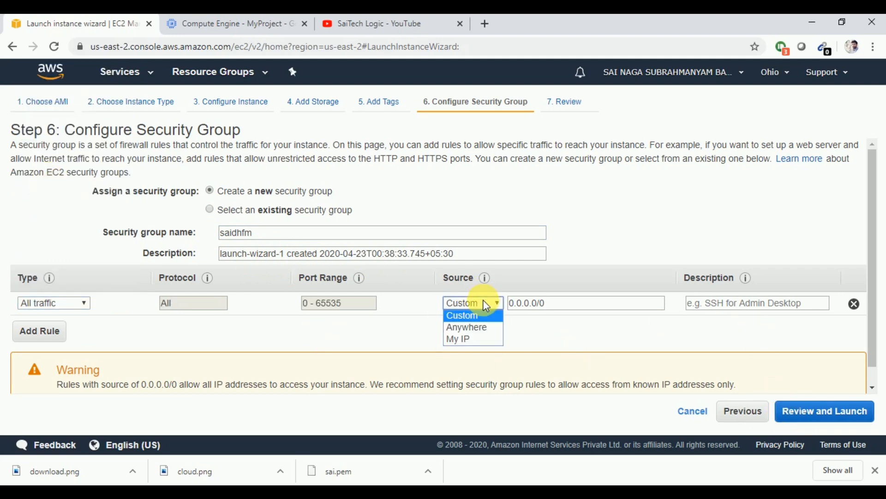
left_click(475, 327)
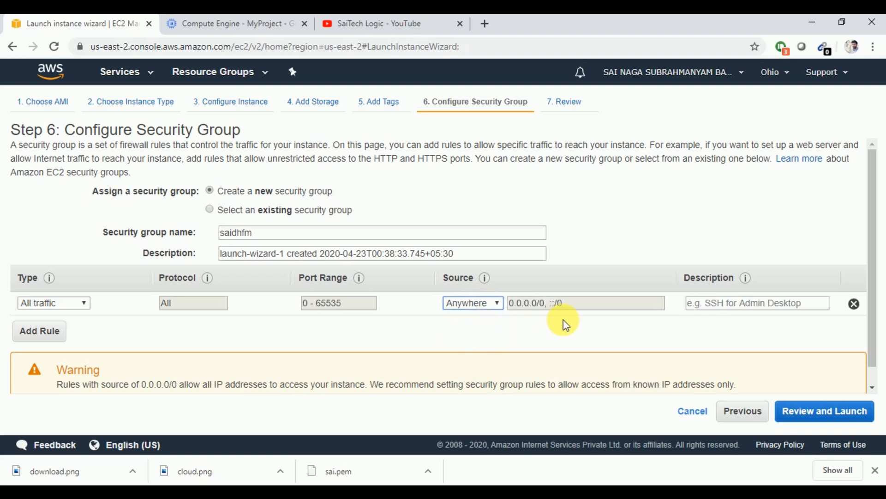
left_click(850, 419)
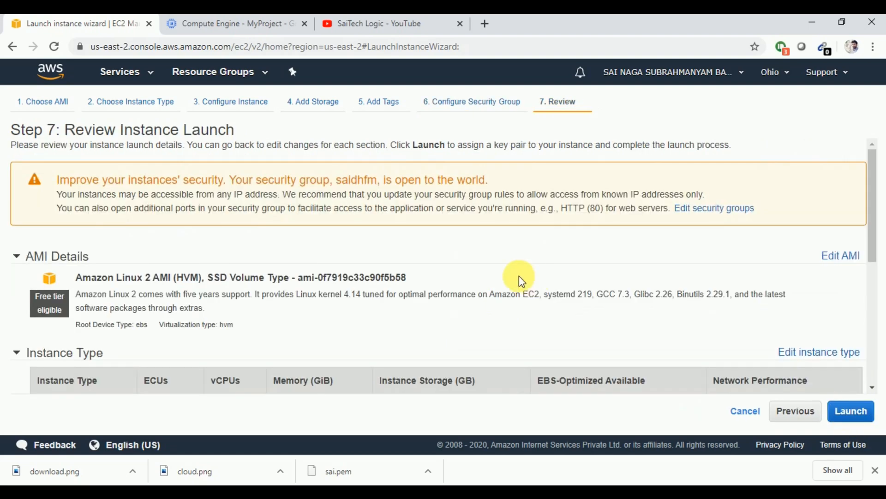
scroll(522, 282, "down", 10)
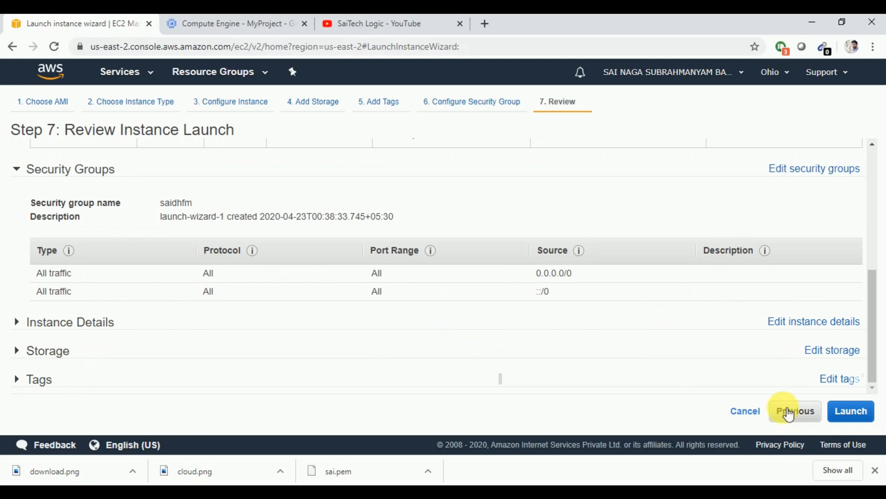
left_click(860, 413)
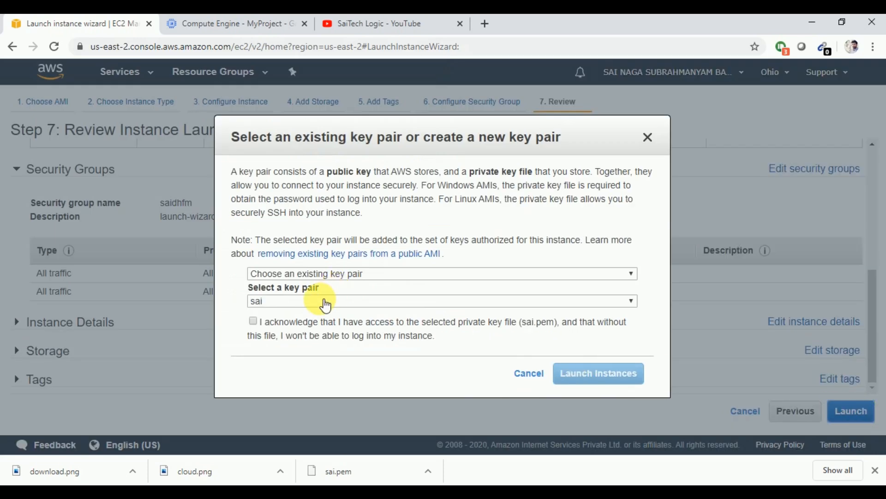
Launch the instance with the existing key pair sai, acknowledging the private key file
left_click(324, 302)
left_click(322, 309)
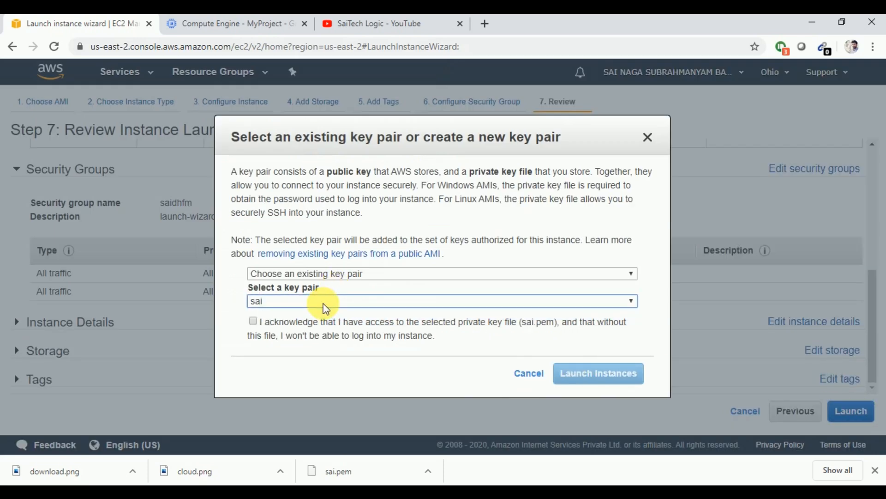
left_click(253, 321)
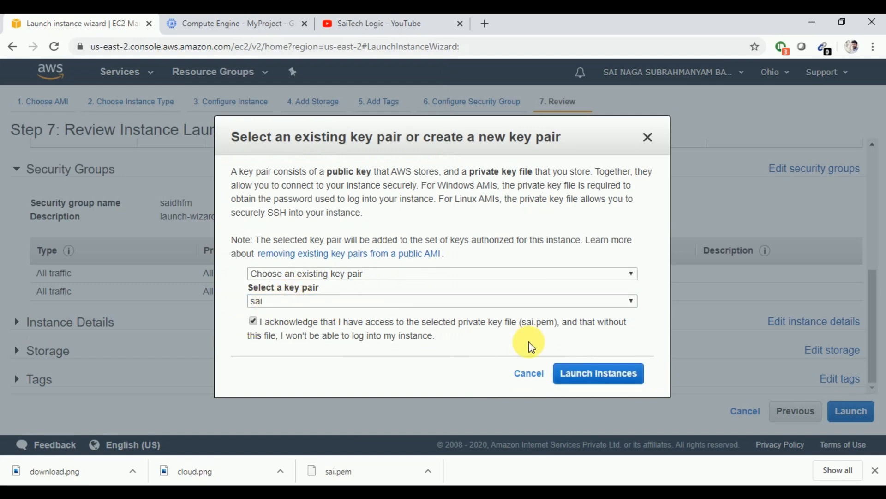
left_click(601, 382)
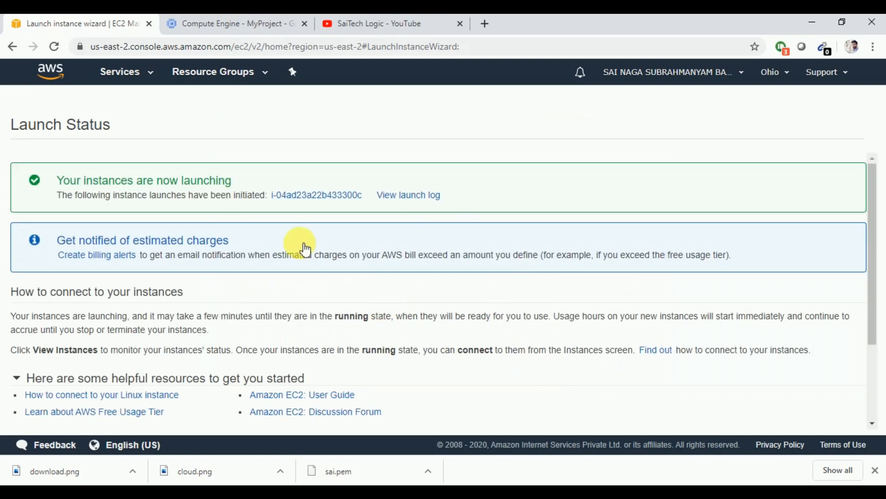
Check the pending instance in the EC2 list, then go to Google Cloud Compute Engine
scroll(807, 382, "down", 3)
left_click(792, 418)
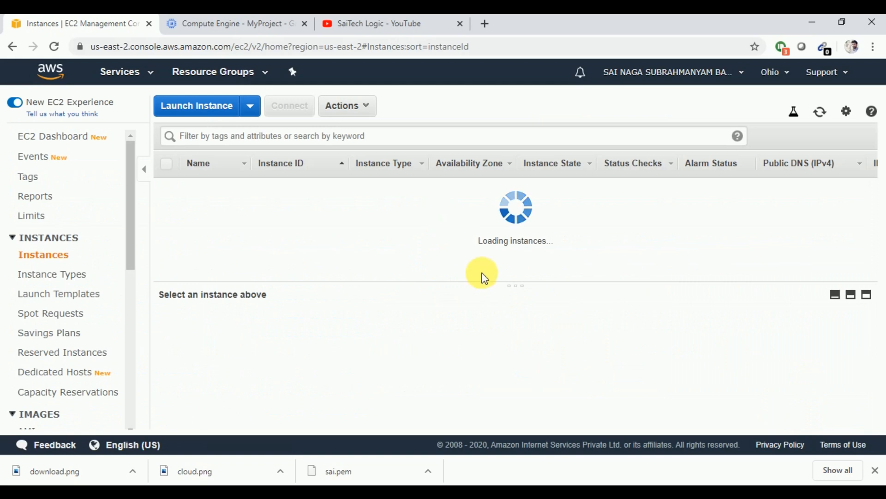
left_click_drag(492, 277, 356, 283)
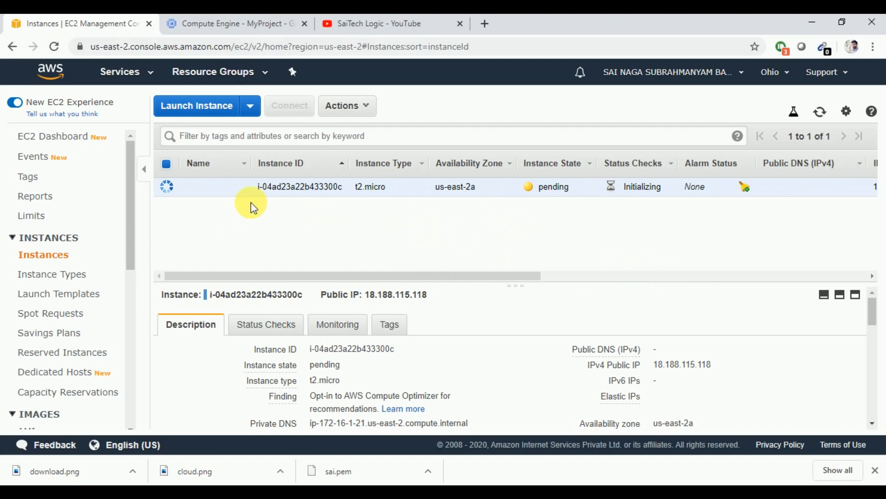
left_click(243, 28)
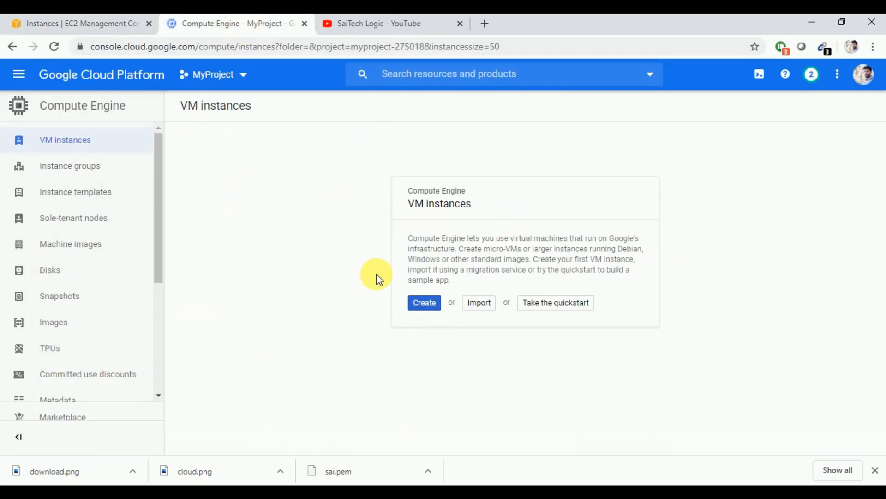
Open the project chooser's new project page, then return to VM instances
left_click(242, 77)
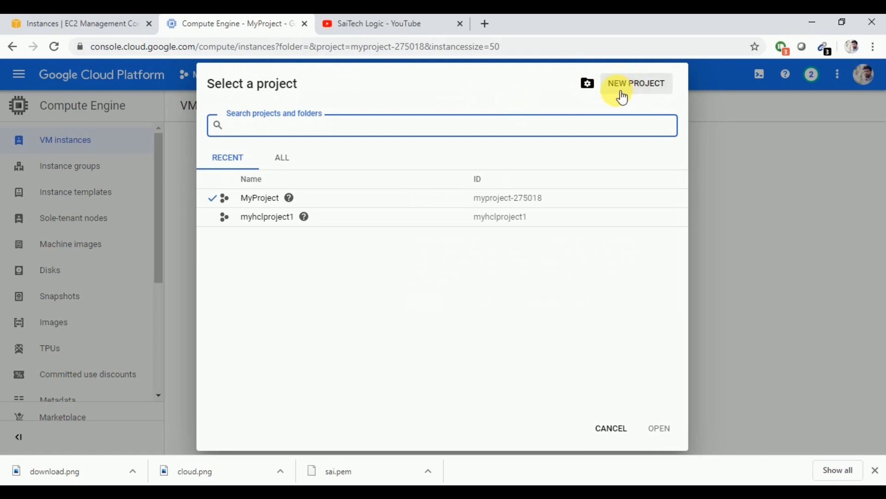
left_click(632, 93)
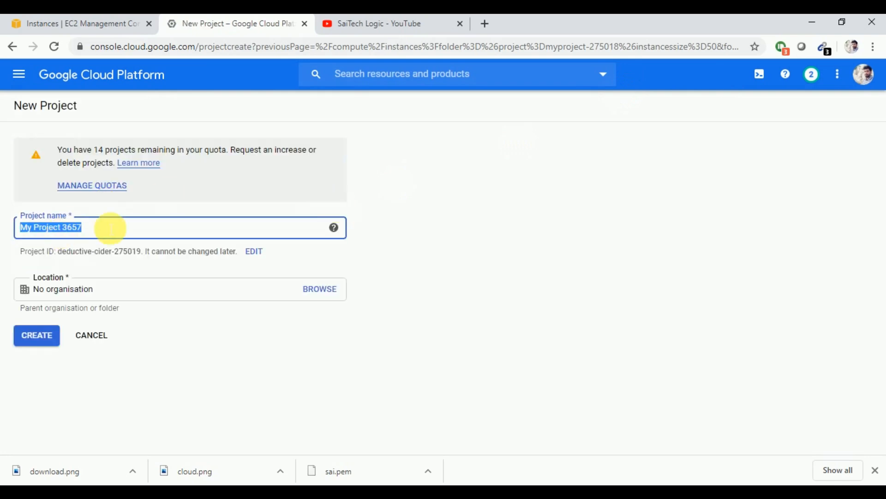
left_click(14, 46)
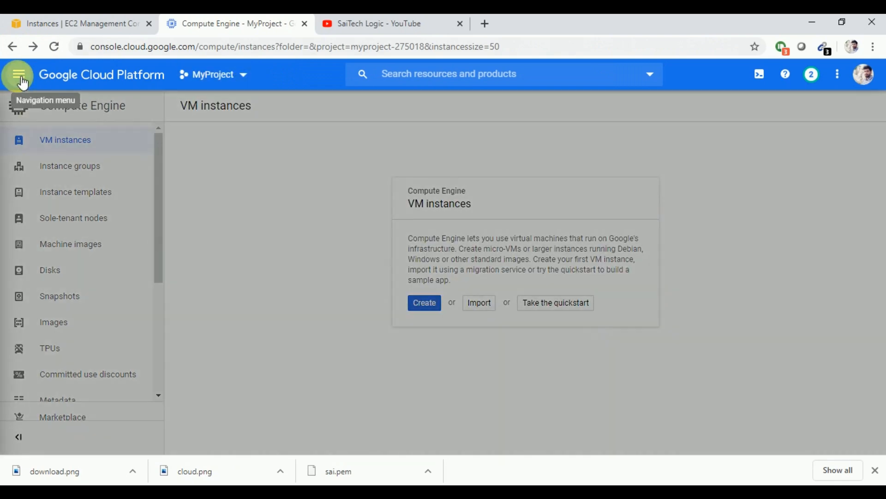
Go to the VPC networks page and start a new VPC network
left_click(22, 82)
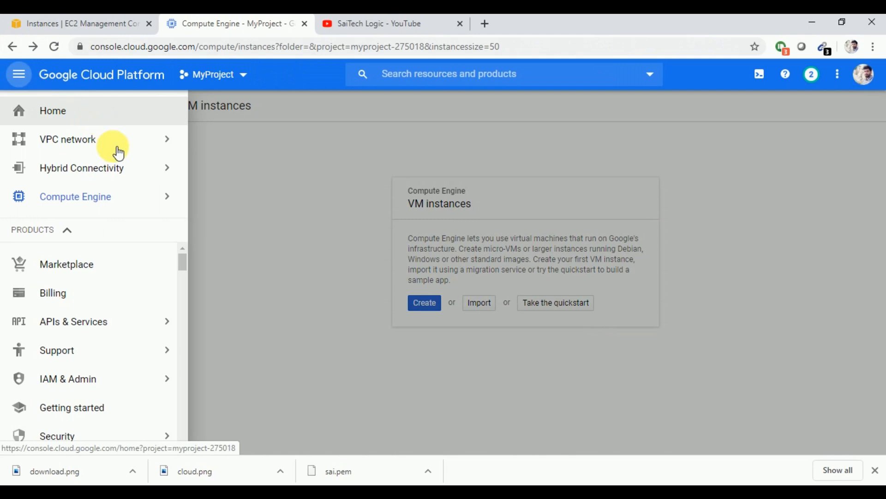
mouse_move(119, 152)
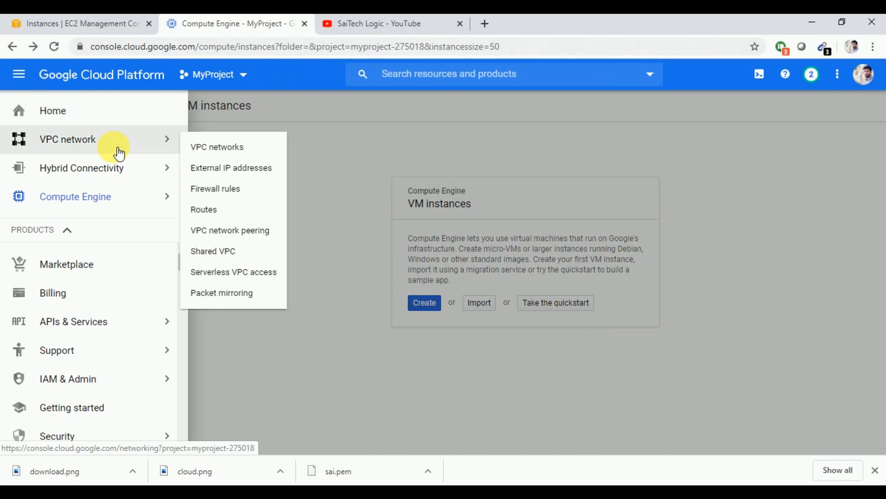
left_click(234, 152)
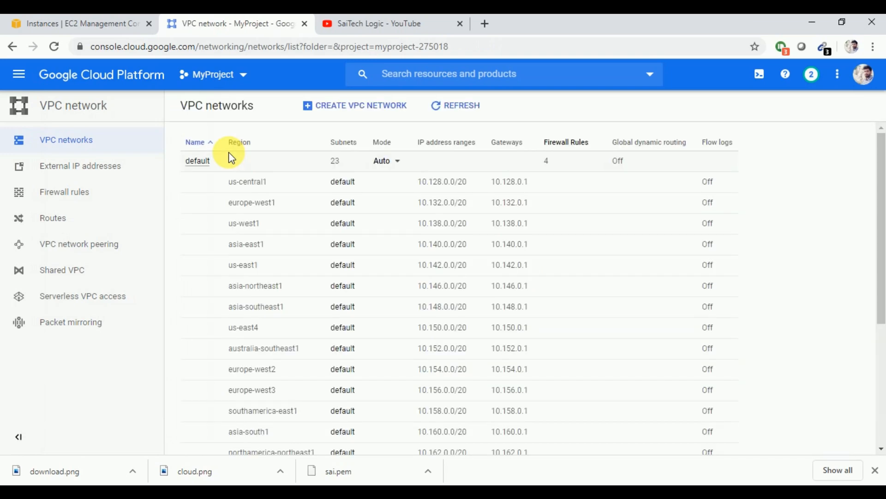
left_click(331, 105)
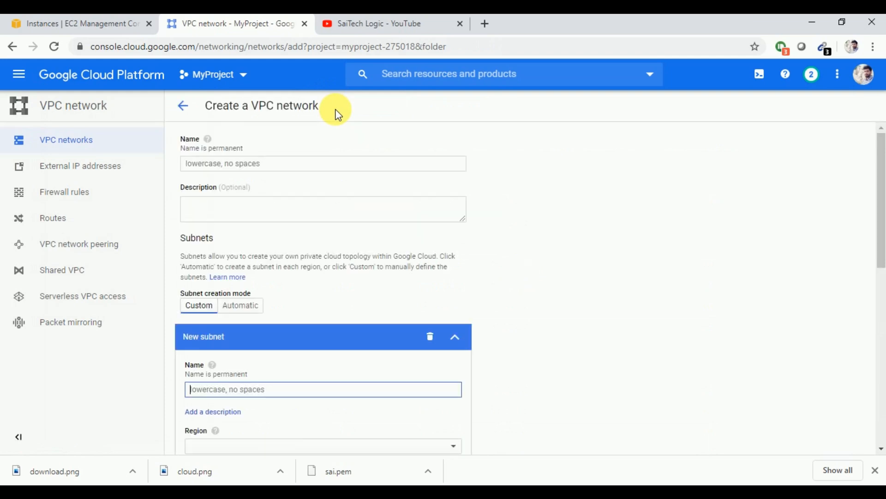
Name the network gcp-vpc and its subnet gcp-subnet-1
left_click(296, 166)
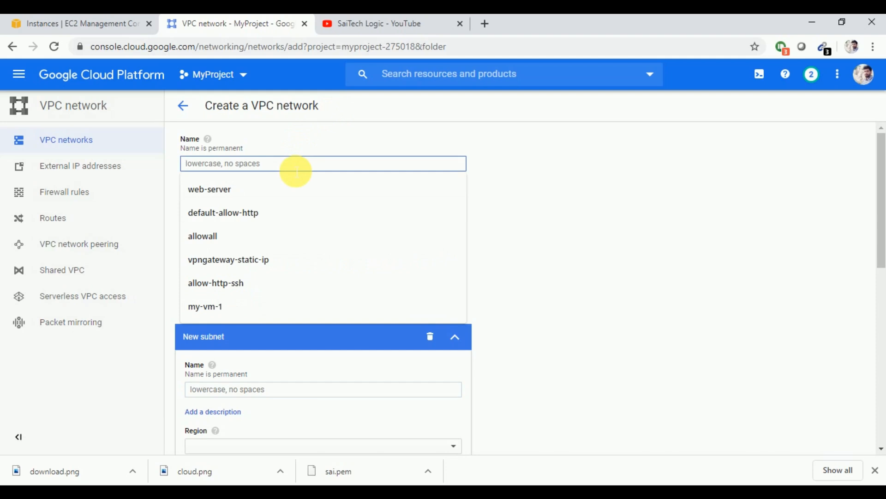
type("gcp-vpc")
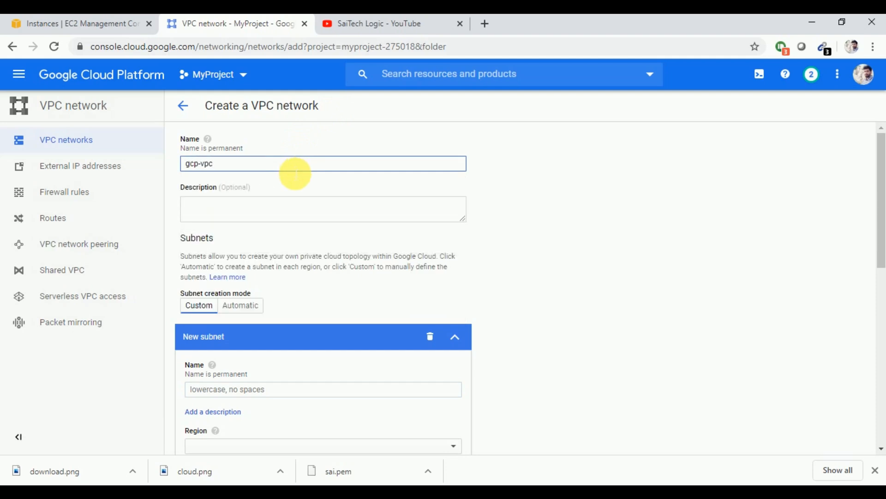
scroll(311, 266, "down", 3)
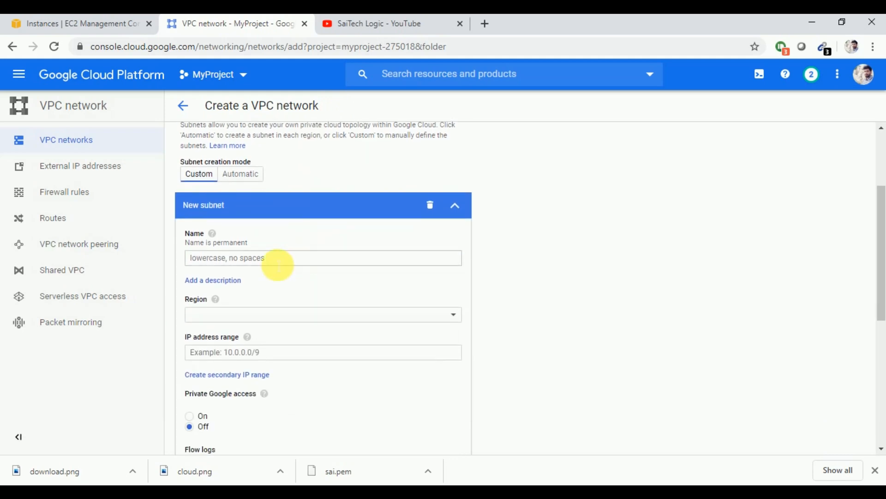
left_click(273, 261)
type("gcp-subnet-1")
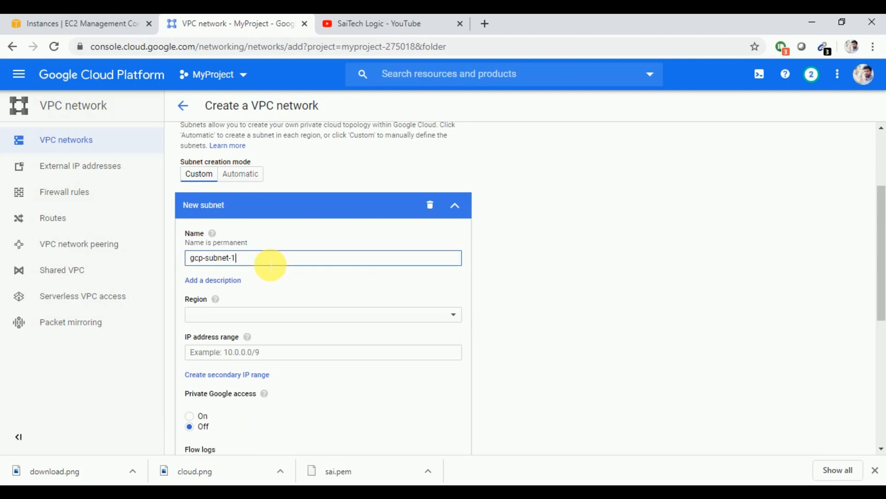
Set the subnet's region to us-central1
left_click(356, 316)
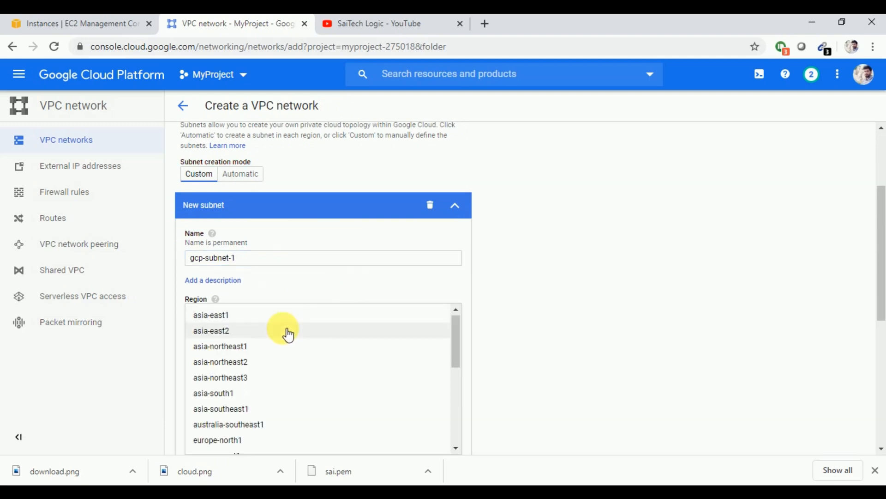
scroll(290, 405, "down", 4)
scroll(287, 402, "up", 2)
scroll(287, 401, "down", 3)
left_click(218, 354)
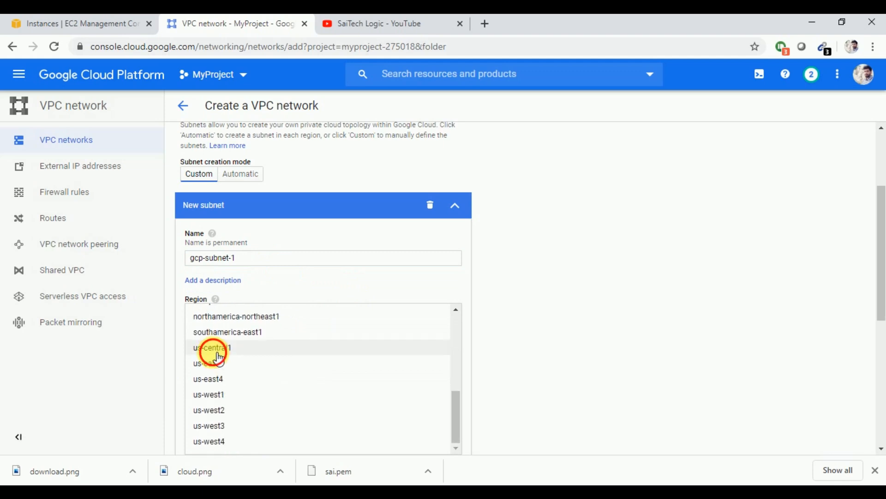
scroll(507, 376, "down", 3)
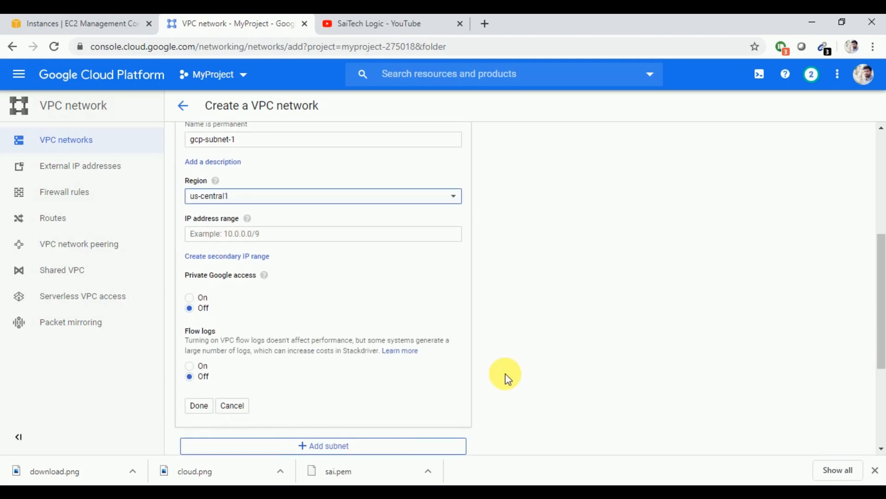
scroll(506, 376, "up", 2)
Give the subnet IP range 192.168.1.0/24 and create the gcp-vpc network
left_click(279, 308)
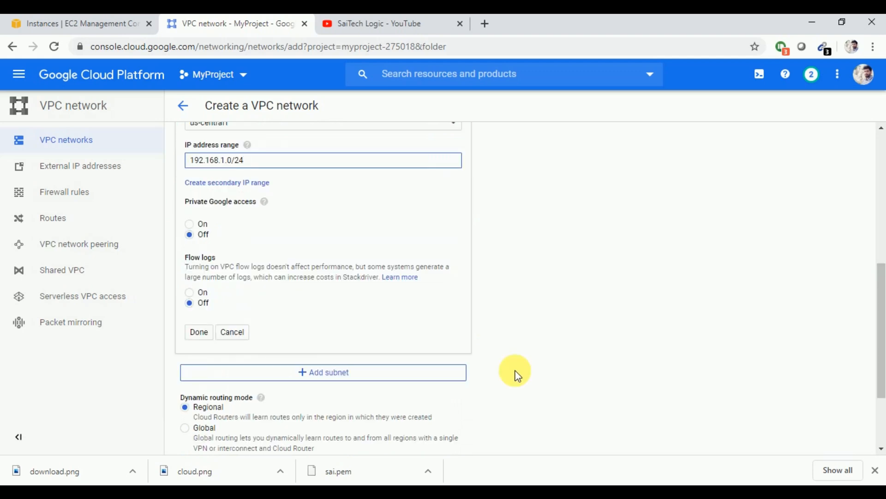
left_click(605, 263)
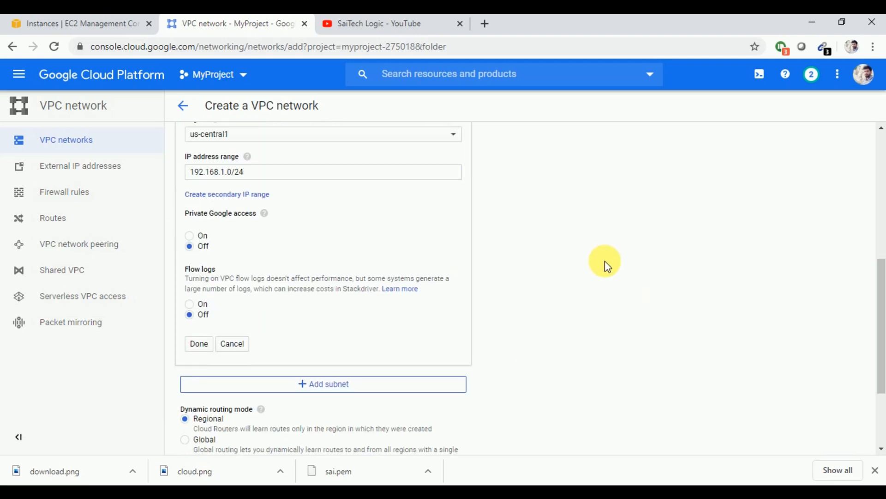
scroll(605, 261, "up", 4)
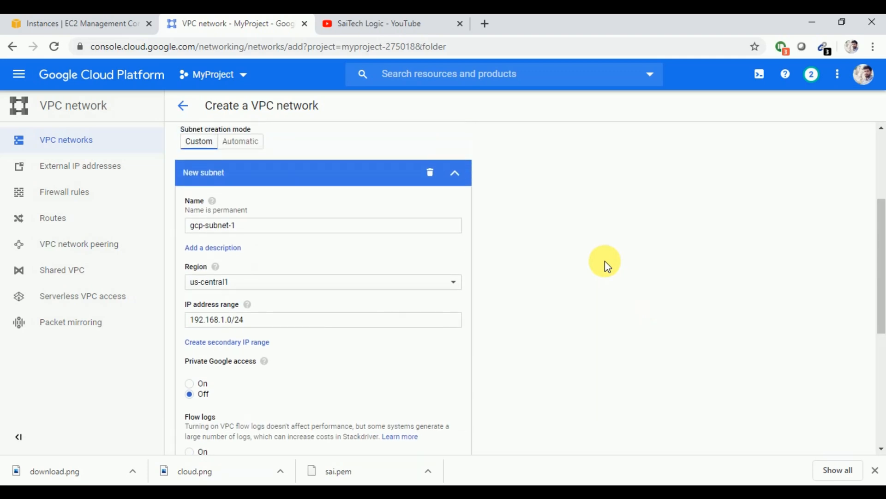
scroll(604, 262, "down", 6)
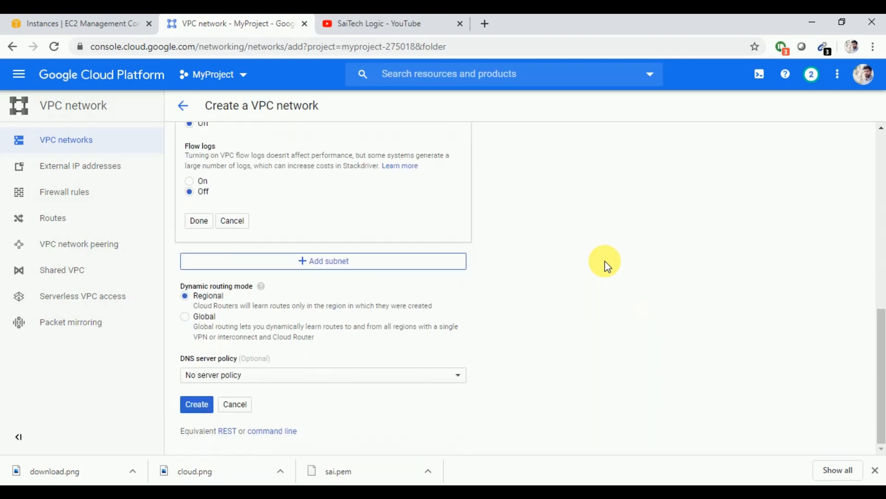
scroll(397, 247, "up", 7)
scroll(398, 250, "down", 6)
scroll(397, 249, "down", 1)
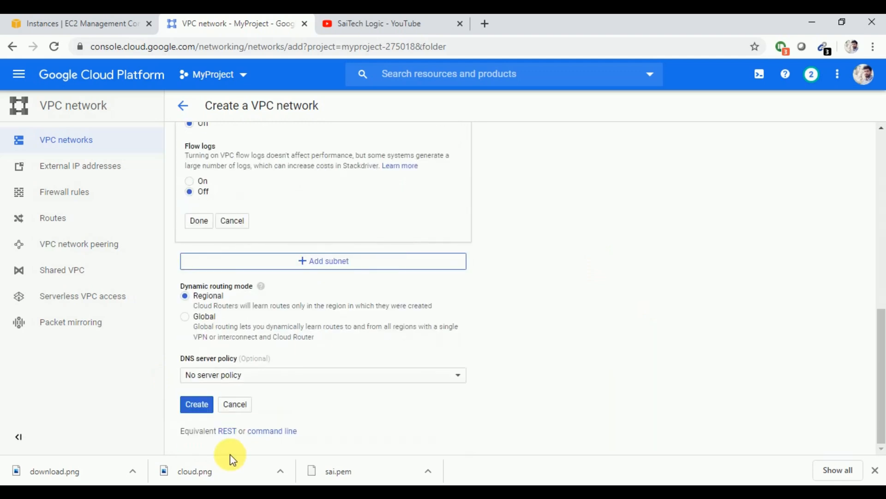
left_click(194, 404)
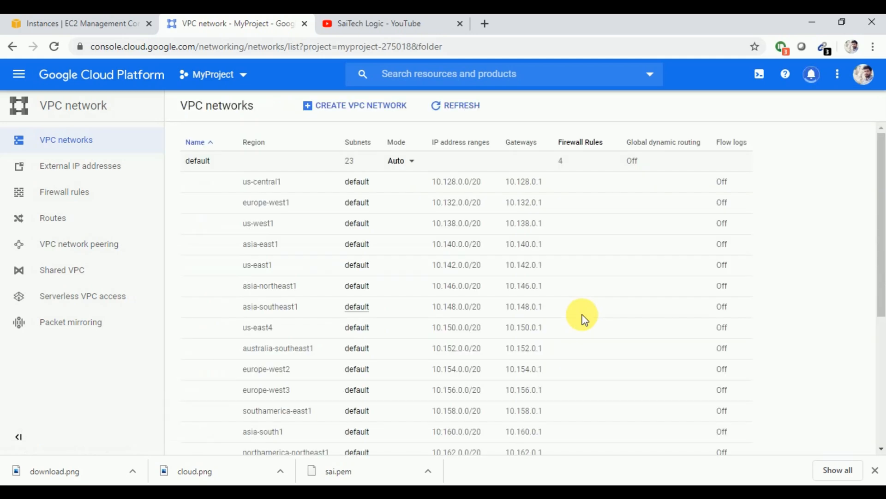
Scroll to confirm gcp-vpc in the network list, then go to Compute Engine VM instances
scroll(582, 317, "down", 5)
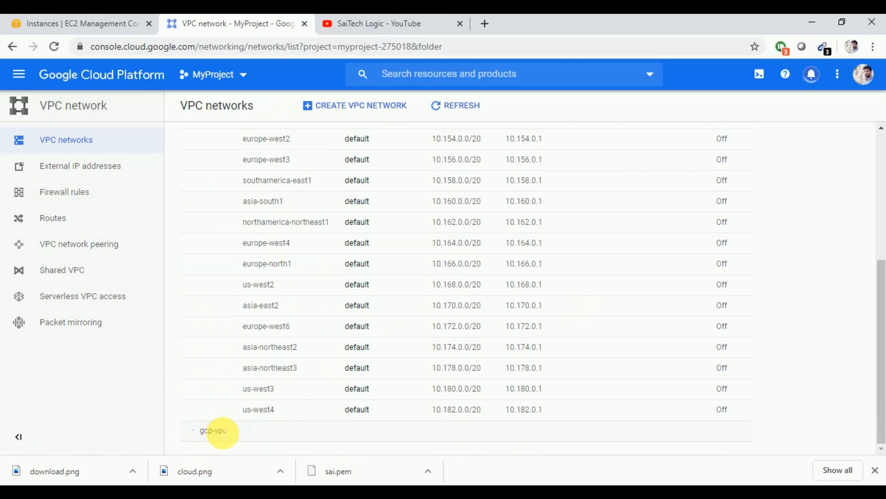
left_click(24, 81)
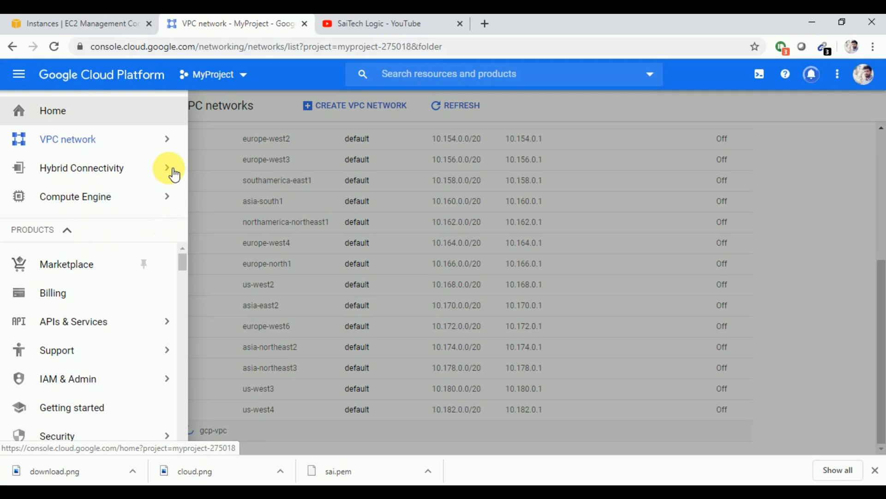
mouse_move(153, 198)
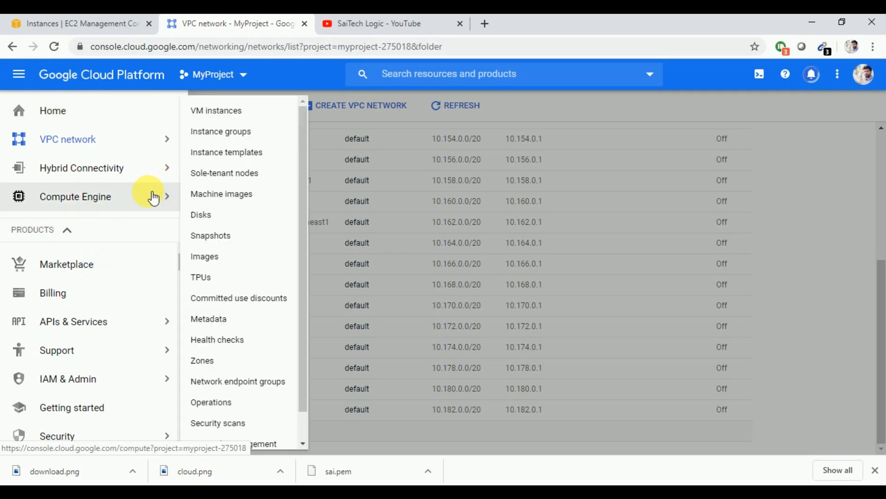
left_click(235, 116)
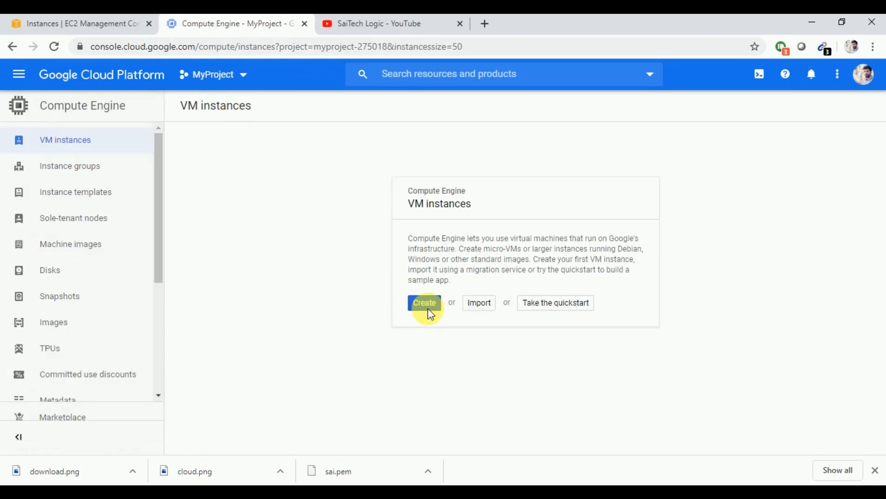
Start a new VM instance and name it vm-1
left_click(429, 311)
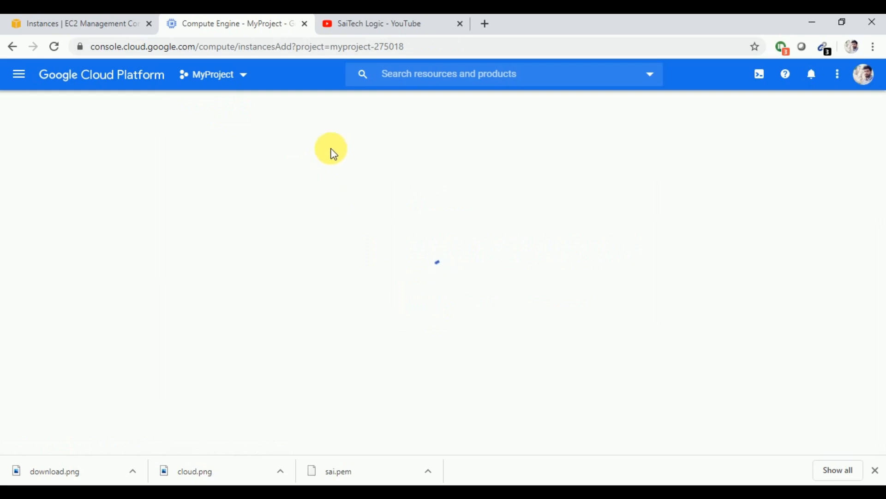
triple_click(315, 205)
type("vm-1")
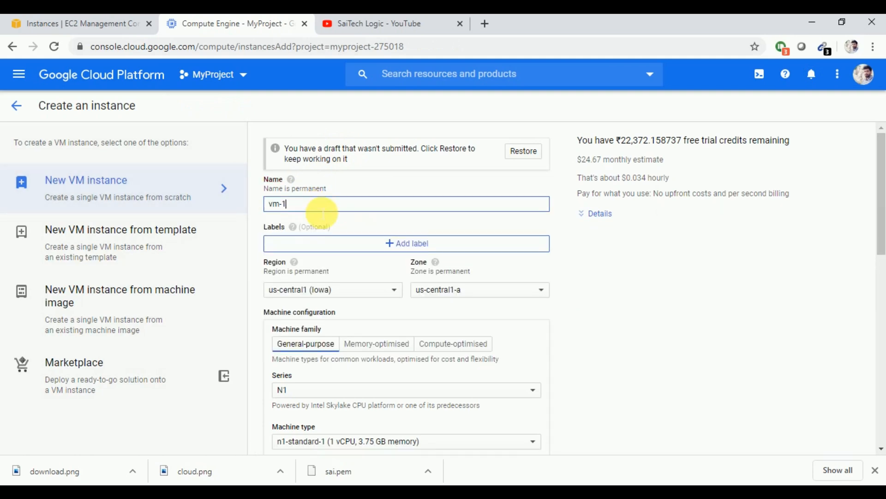
scroll(506, 292, "down", 2)
scroll(509, 293, "down", 7)
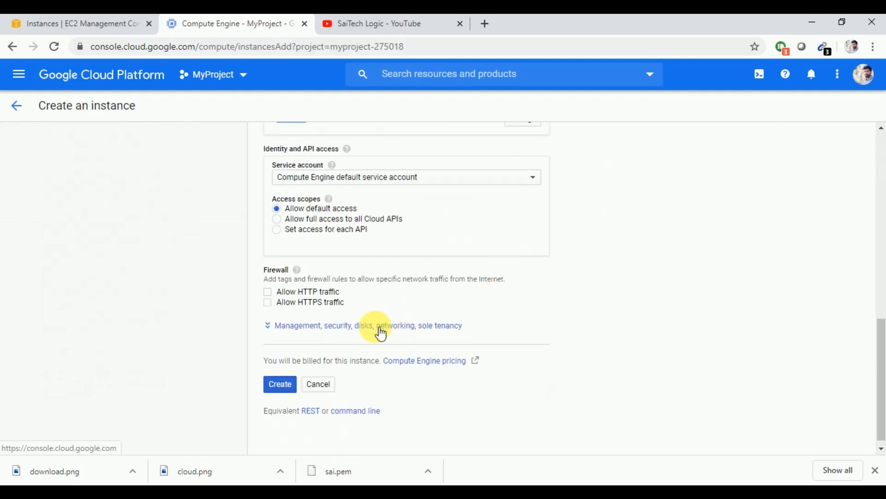
Attach vm-1's network interface to the gcp-vpc network
left_click(381, 331)
left_click(424, 328)
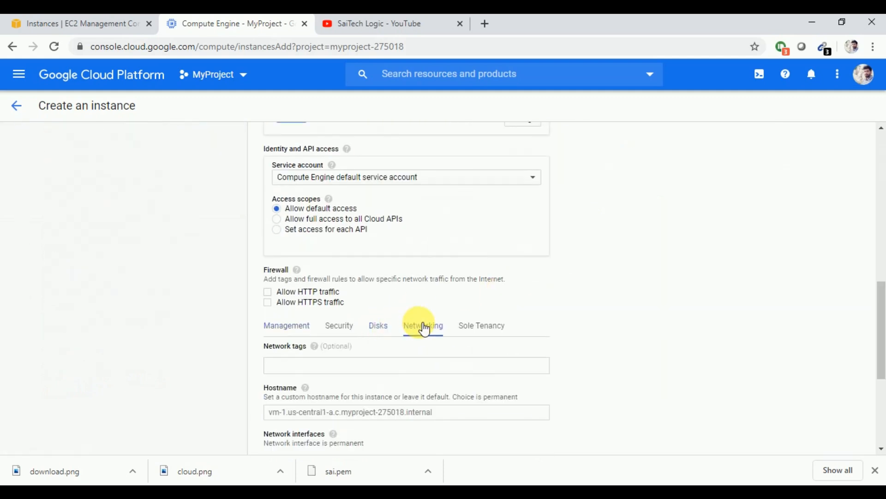
scroll(424, 329, "down", 4)
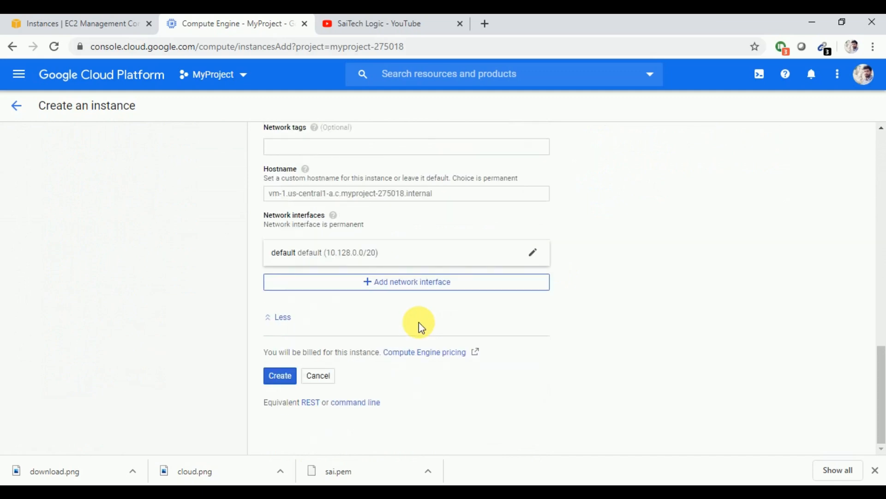
left_click(533, 259)
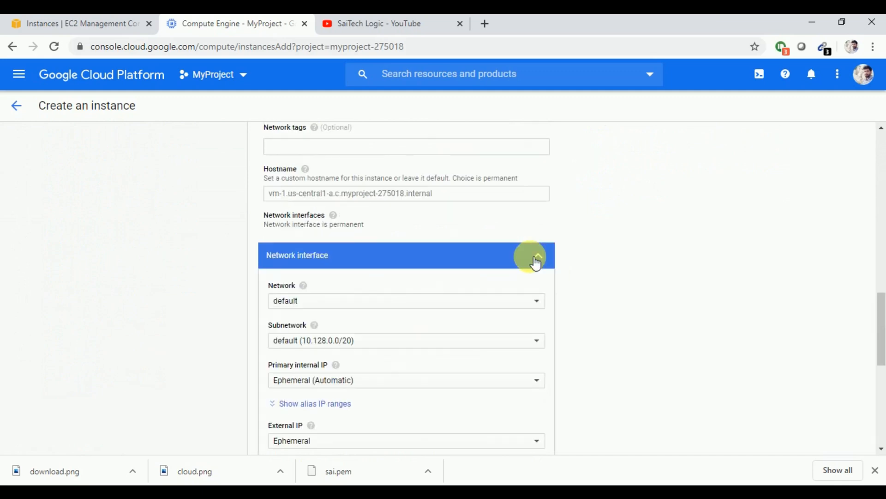
left_click(398, 303)
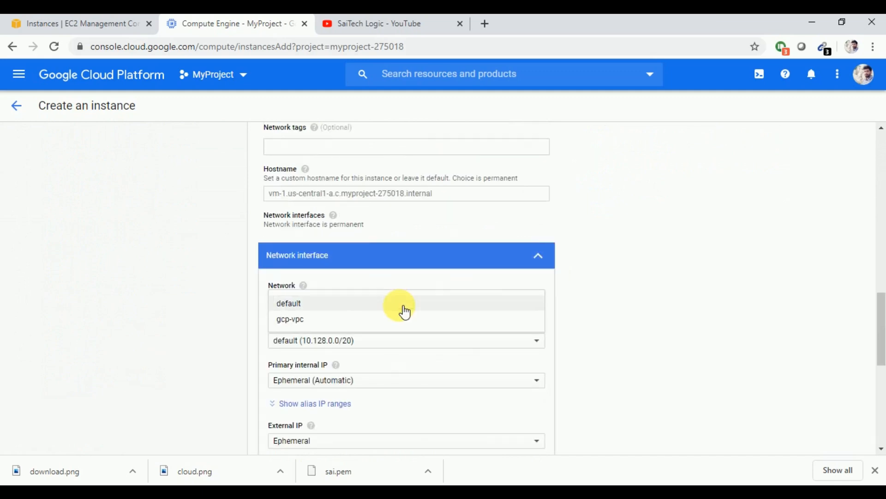
left_click(317, 320)
scroll(451, 372, "down", 8)
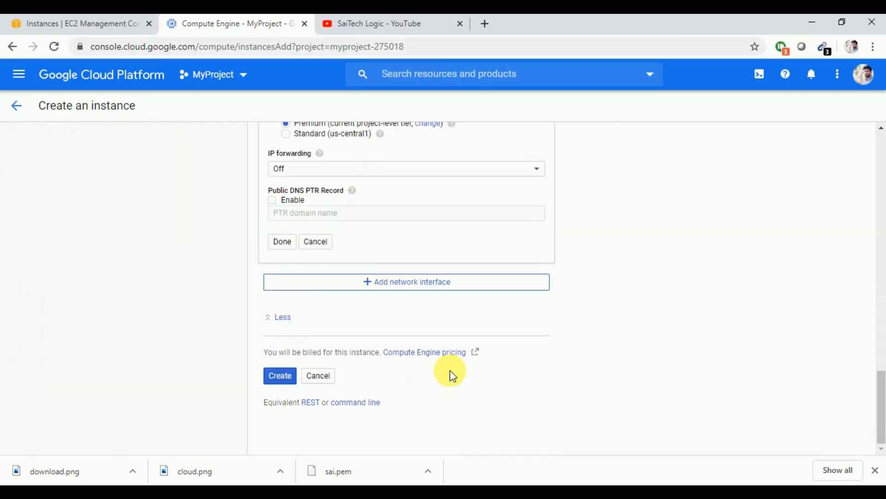
left_click(281, 242)
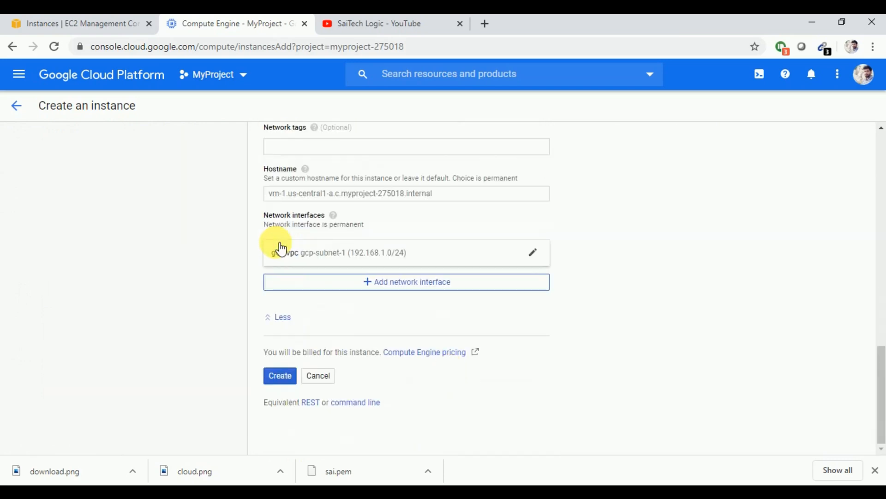
Create the vm-1 instance and bring up the Cloud vpn presentation in PowerPoint
scroll(360, 207, "up", 1)
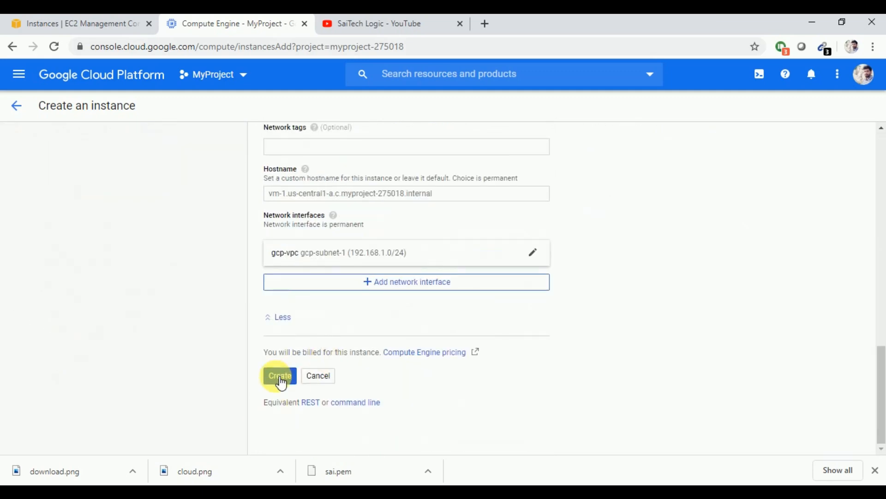
left_click(280, 376)
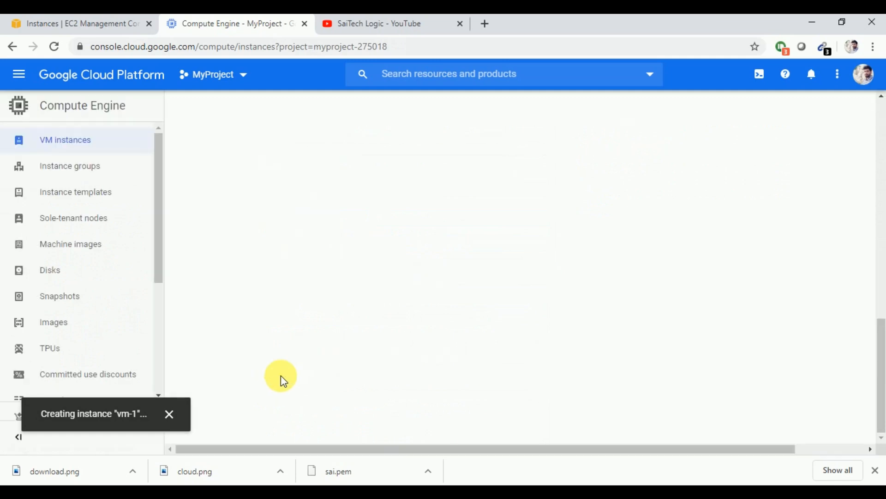
left_click(529, 496)
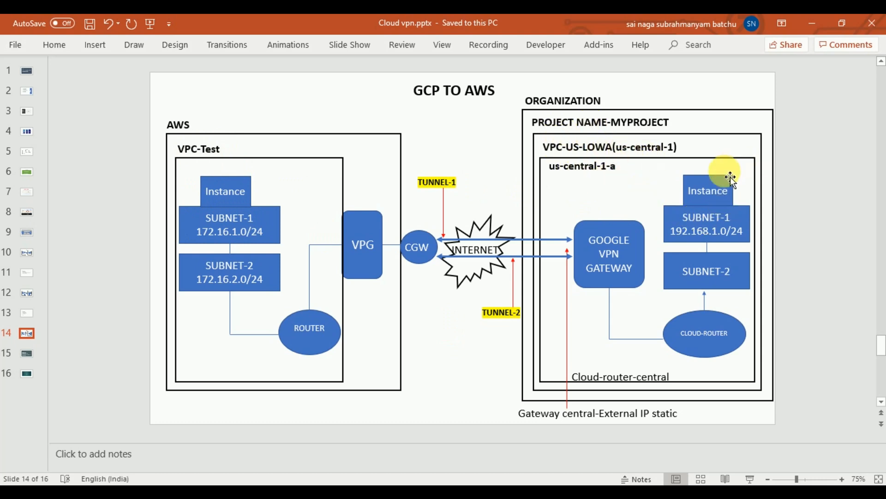
Review the STEPS slide (slide 15), then minimise PowerPoint to get back to the VM instances list
left_click(22, 356)
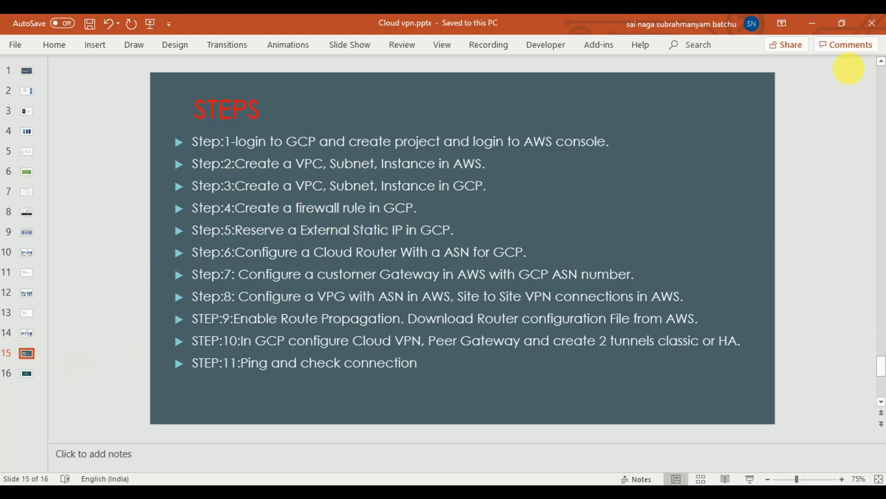
left_click(816, 26)
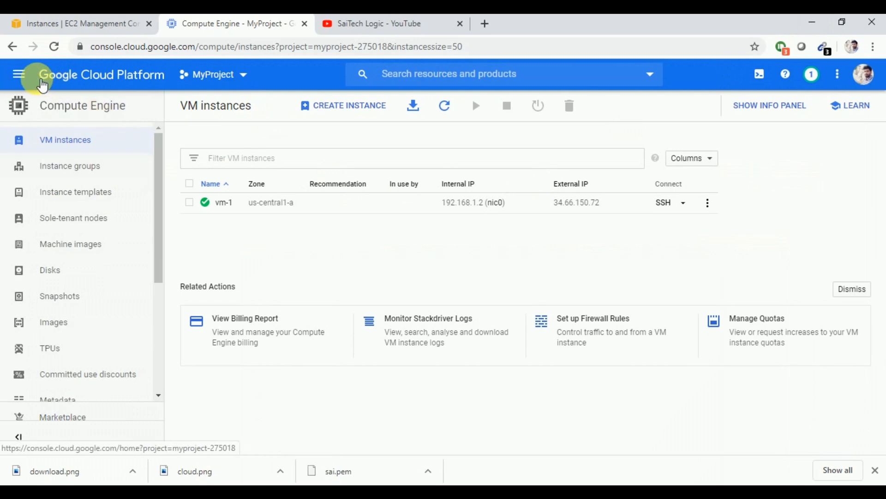
Go to VPC network > Firewall rules and start a new firewall rule
left_click(25, 83)
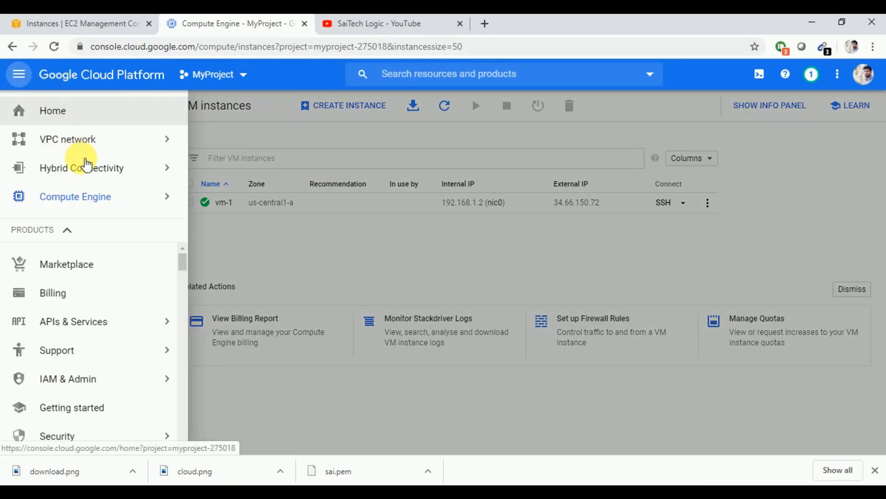
mouse_move(134, 148)
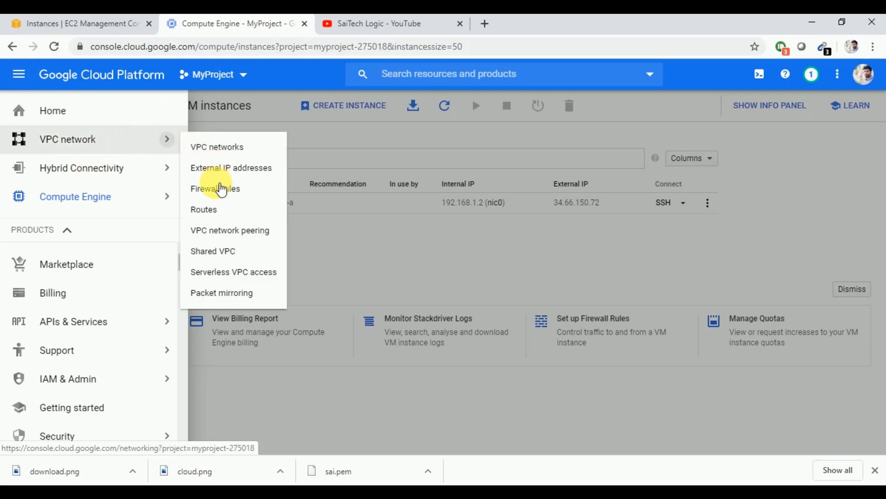
left_click(221, 192)
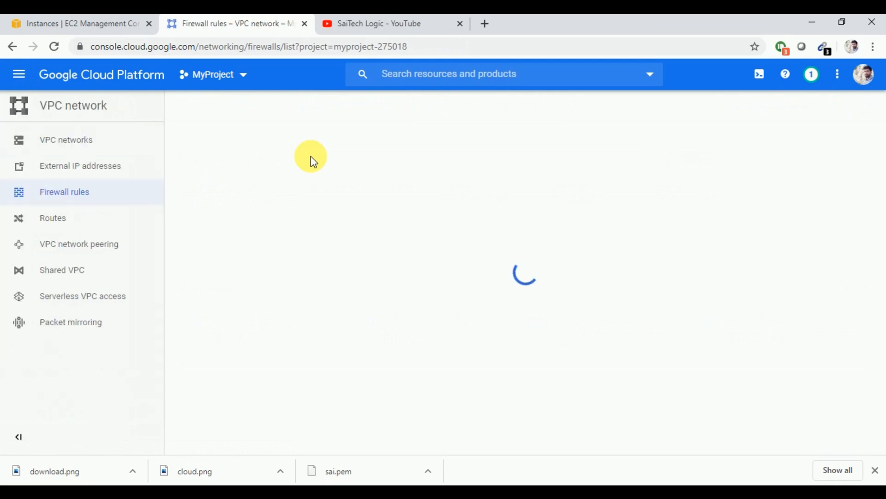
left_click(337, 102)
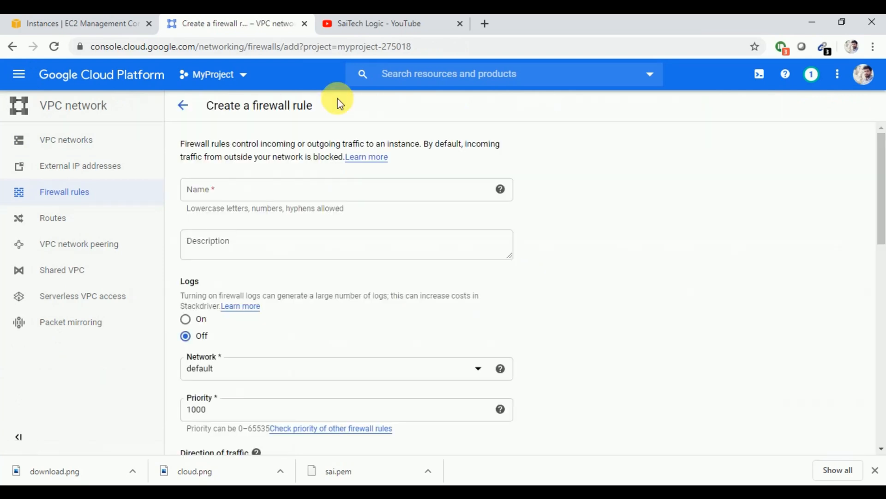
Name the rule 'firewall', target all instances, and place it on the gcp-vpc network
left_click(312, 193)
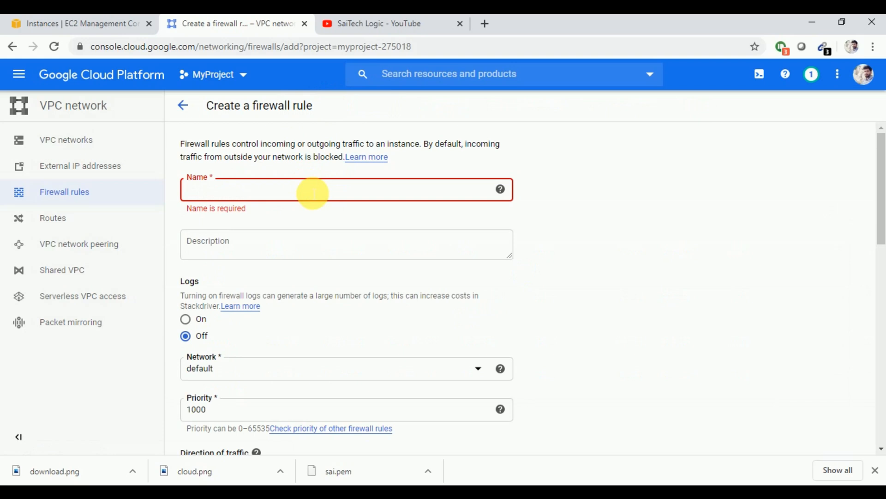
type("firewall")
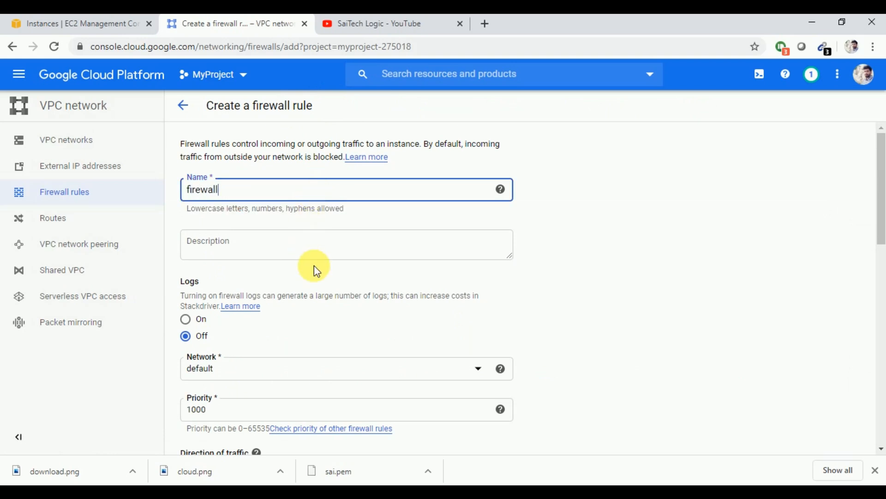
scroll(314, 266, "down", 5)
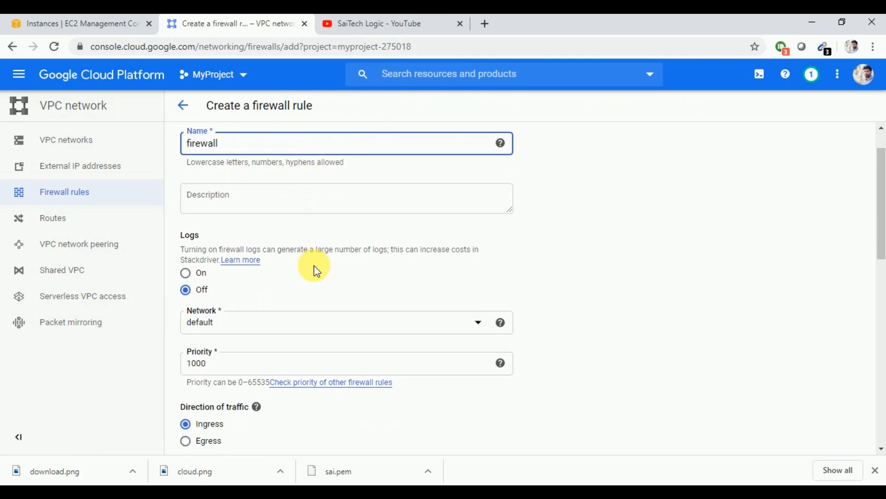
scroll(314, 265, "up", 1)
scroll(313, 264, "down", 3)
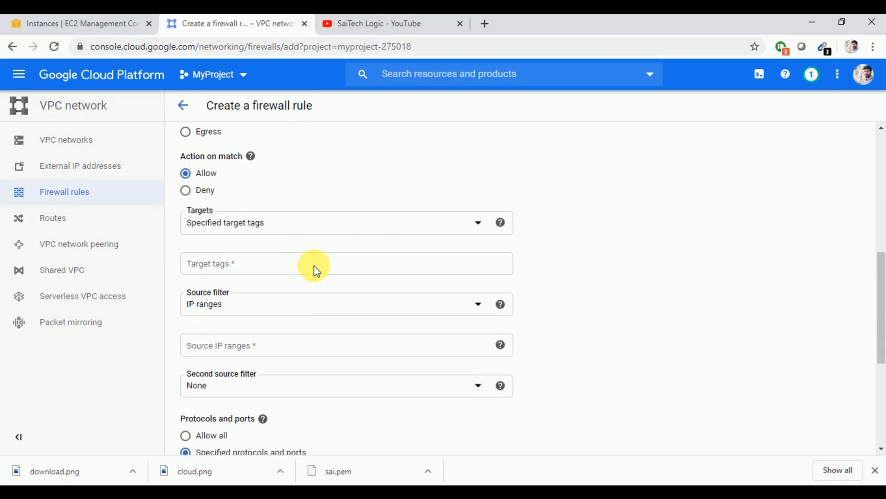
left_click(251, 229)
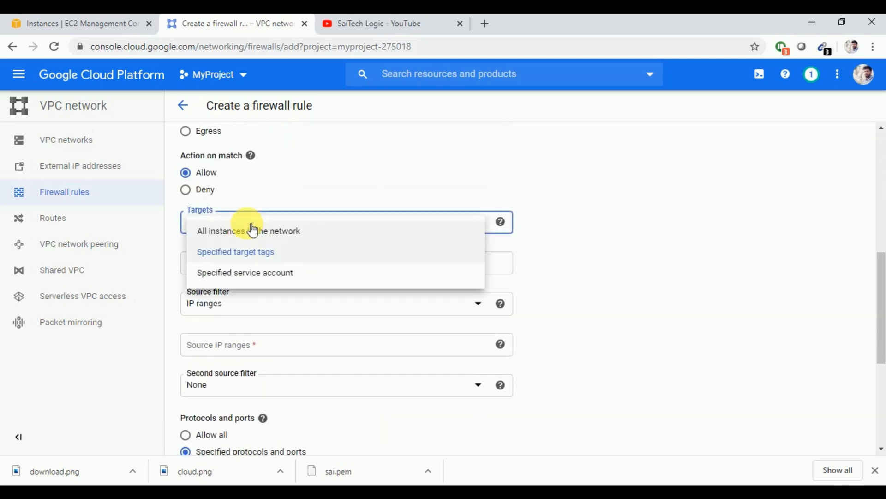
left_click(274, 239)
scroll(270, 237, "up", 10)
scroll(270, 238, "down", 12)
scroll(270, 238, "up", 12)
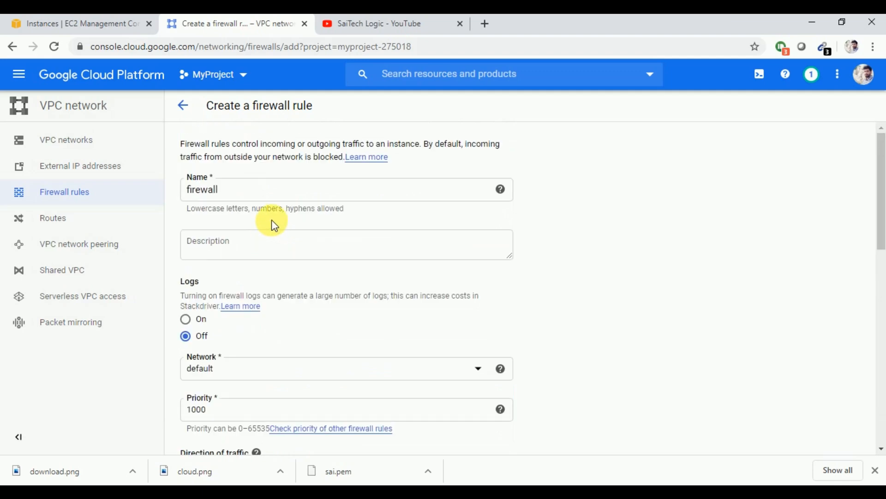
scroll(290, 272, "down", 3)
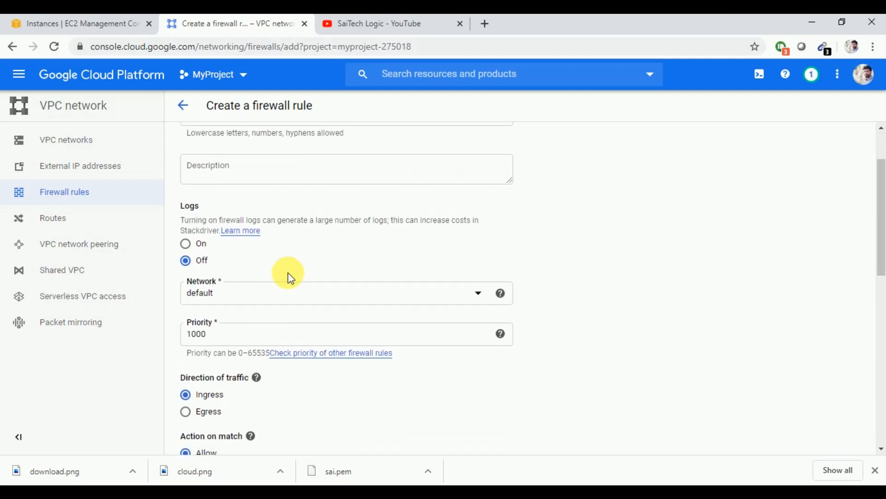
scroll(290, 276, "down", 1)
left_click(270, 275)
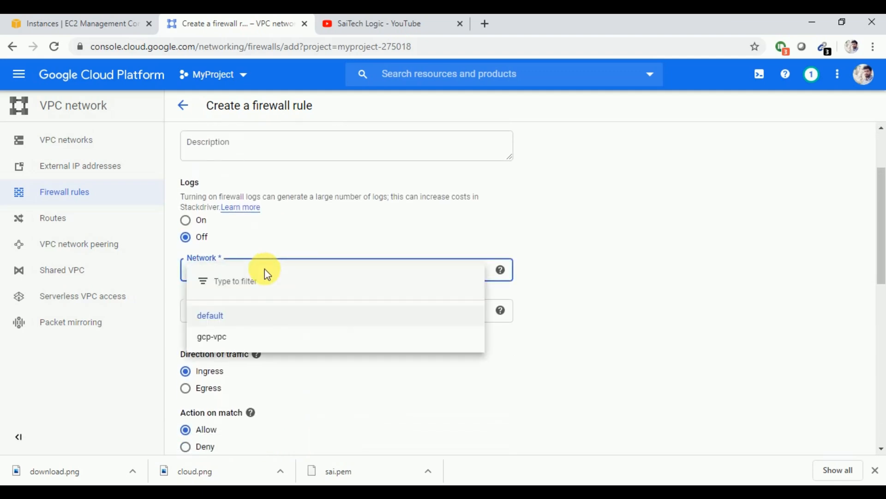
left_click(217, 339)
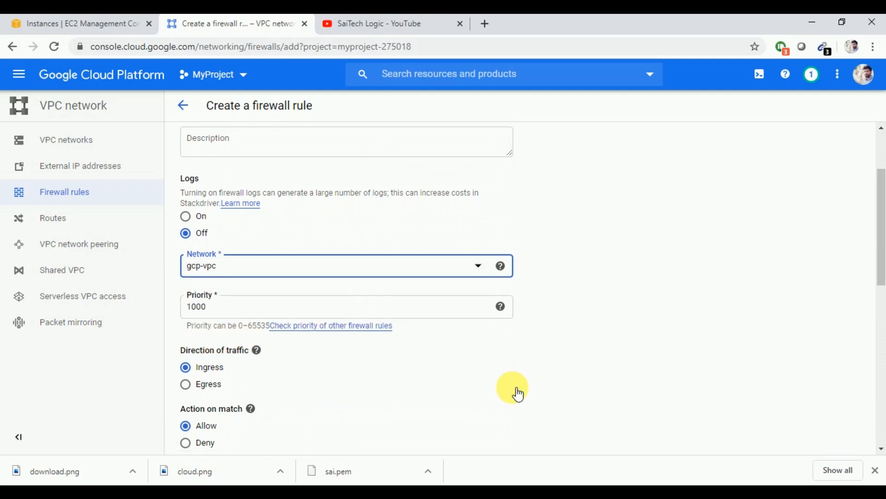
Set source IP range 0.0.0.0/0, allow all protocols and ports, and create the rule
scroll(514, 390, "down", 6)
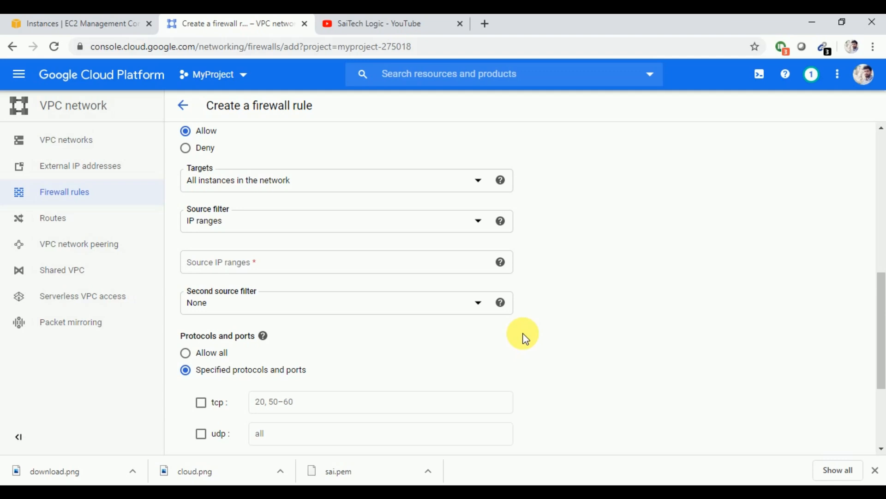
left_click(335, 269)
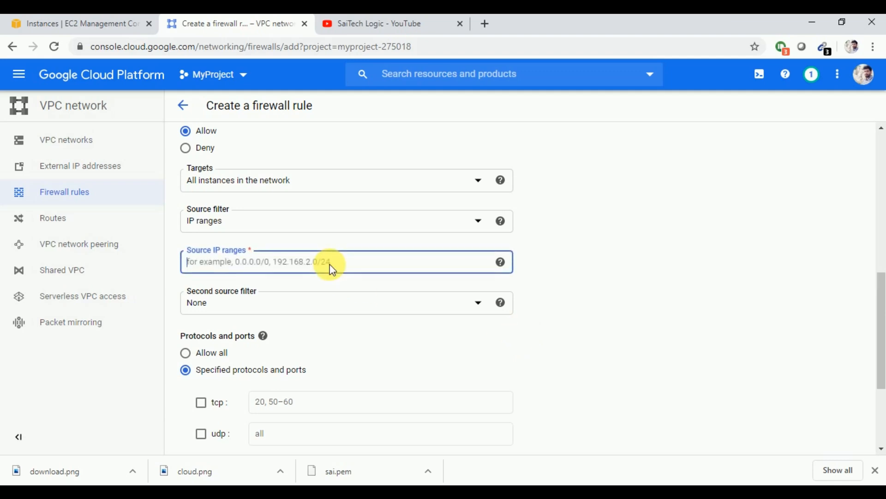
type("0.0.0.0/0")
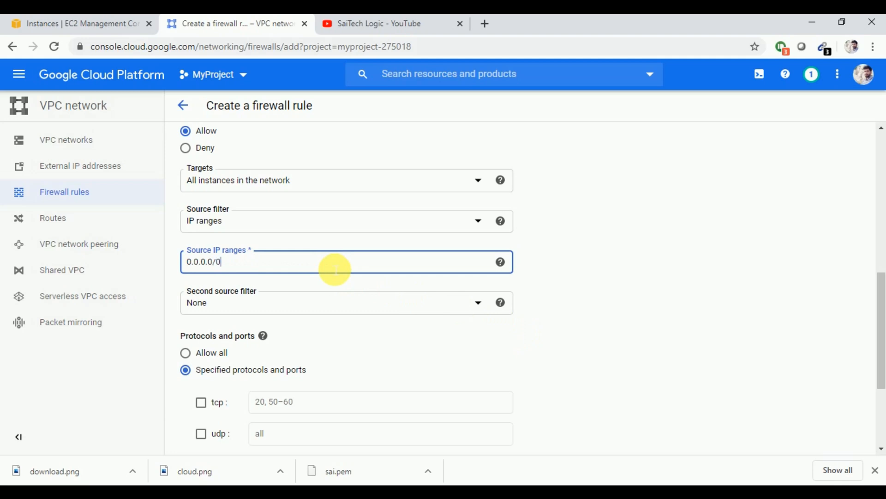
left_click(648, 305)
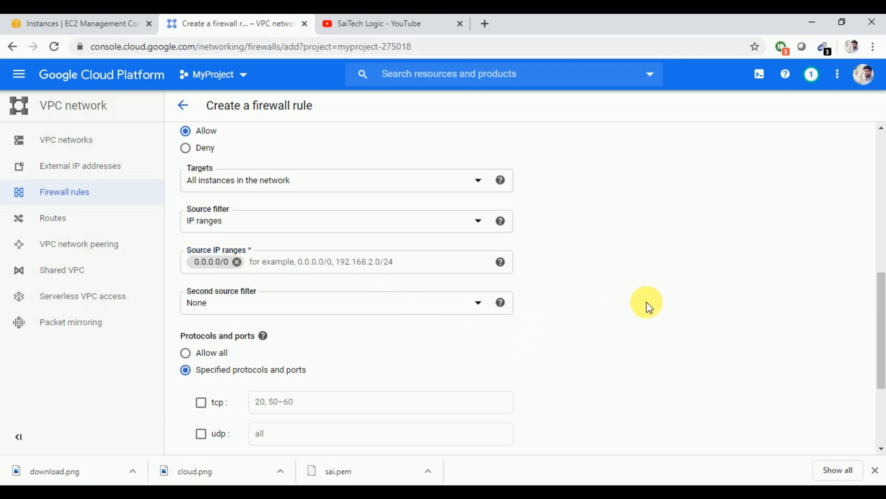
scroll(647, 301, "down", 3)
left_click(203, 207)
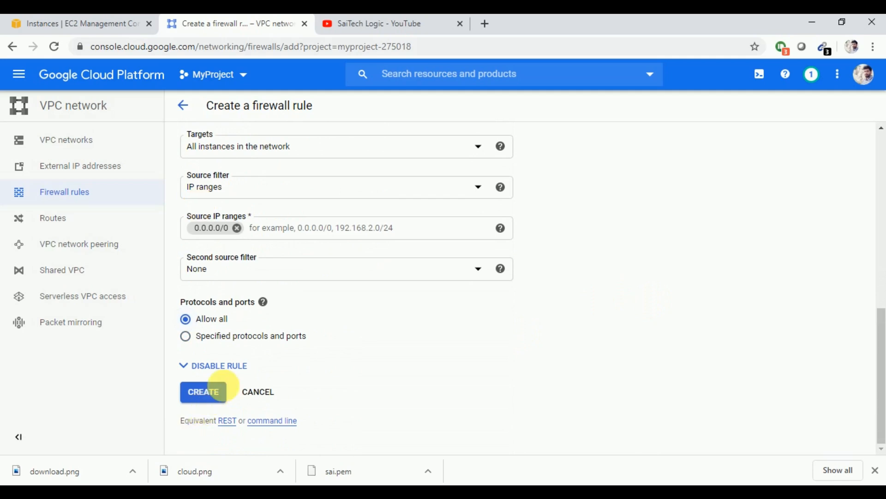
left_click(187, 336)
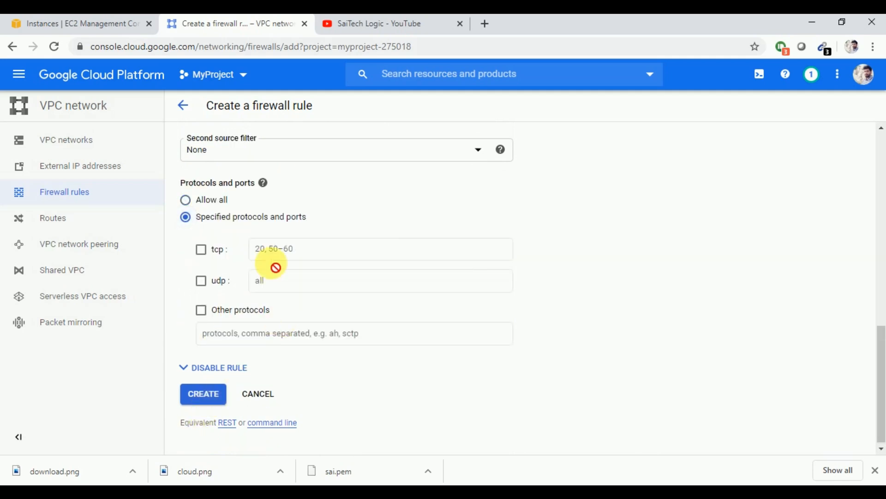
left_click(202, 200)
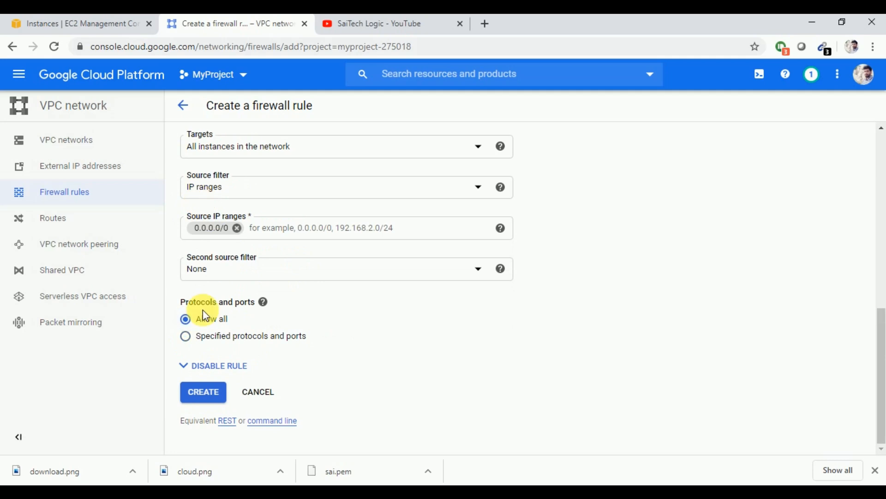
left_click(211, 399)
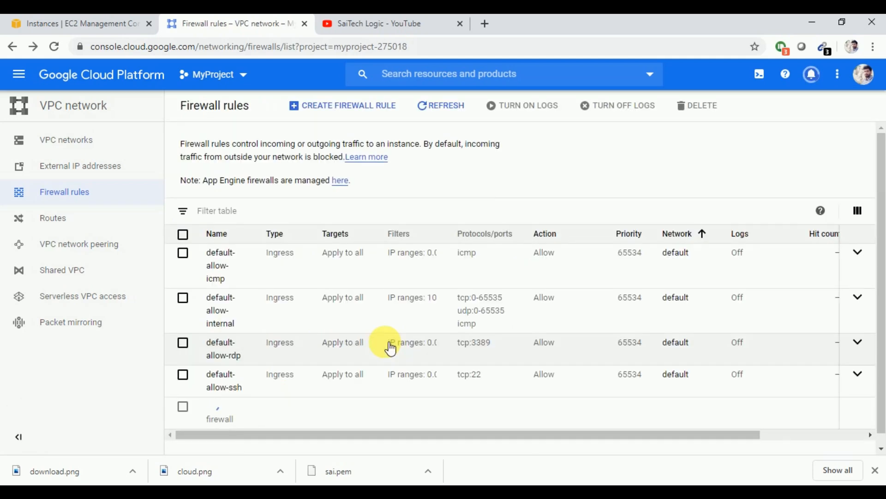
left_click(526, 491)
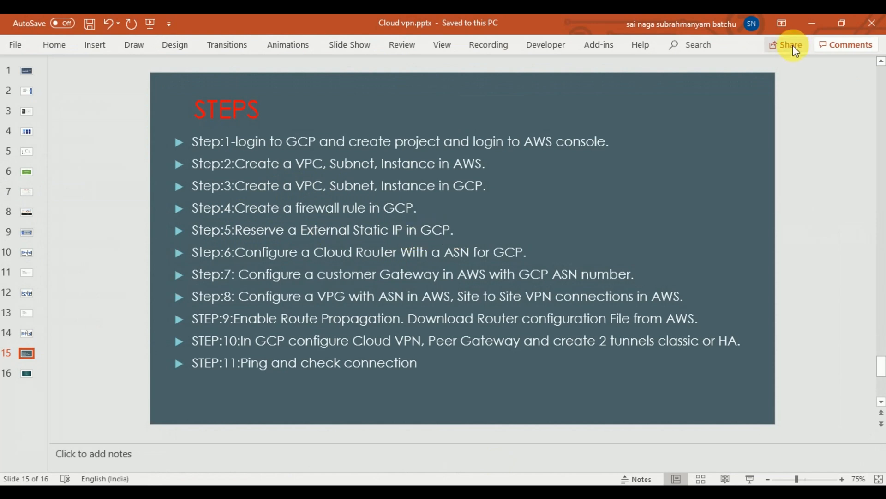
left_click(20, 332)
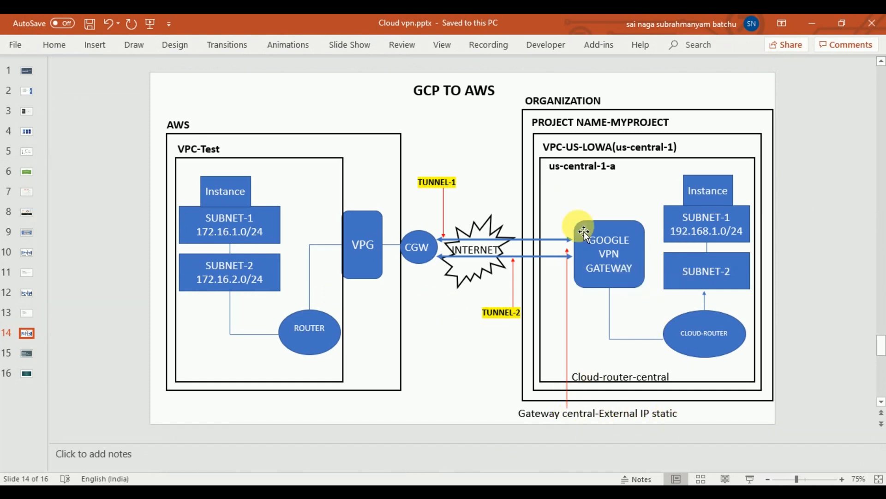
left_click(811, 26)
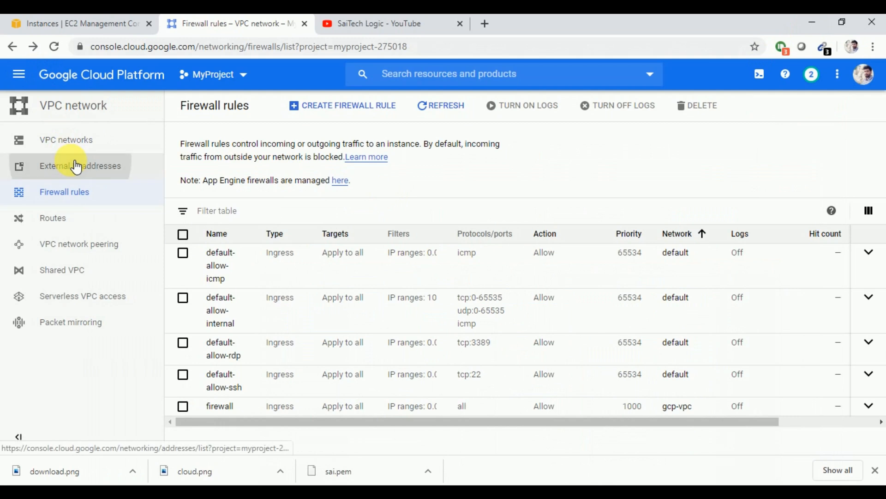
From External IP addresses, reserve a static address named gcp-gw-static-ip, keeping Regional us-central1
left_click(76, 166)
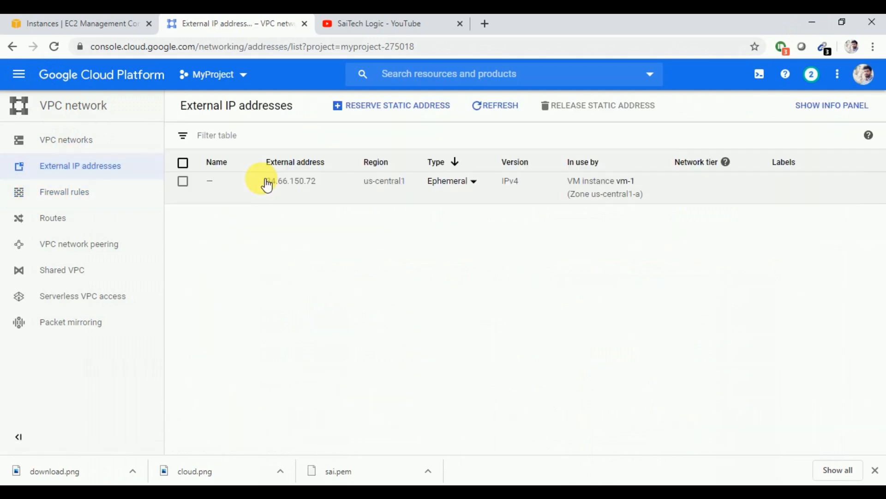
left_click(398, 114)
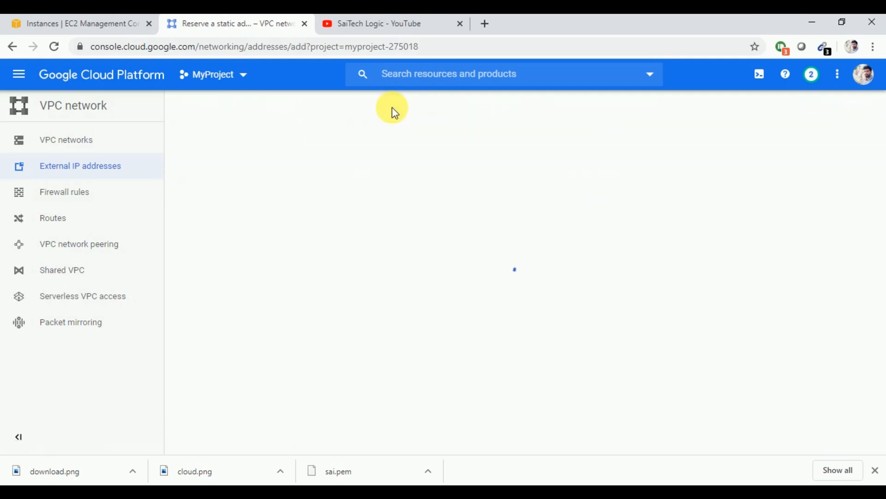
left_click(275, 160)
type("g")
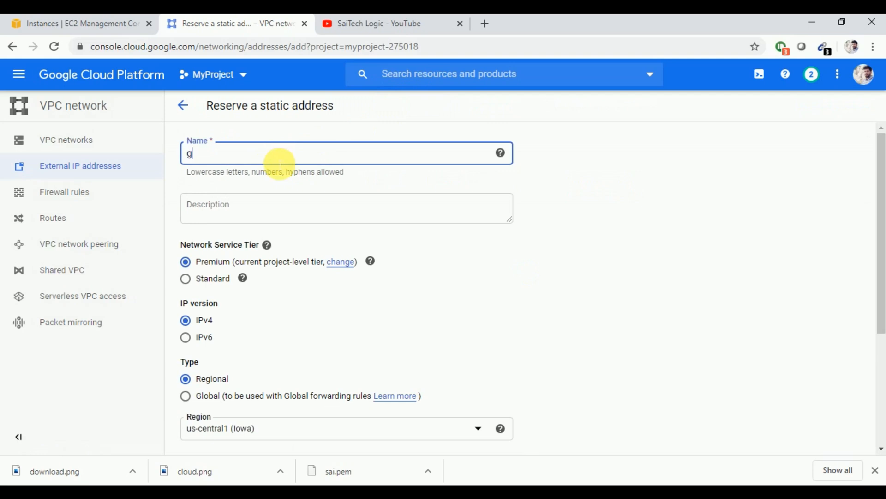
type("cp-gw-static-ip")
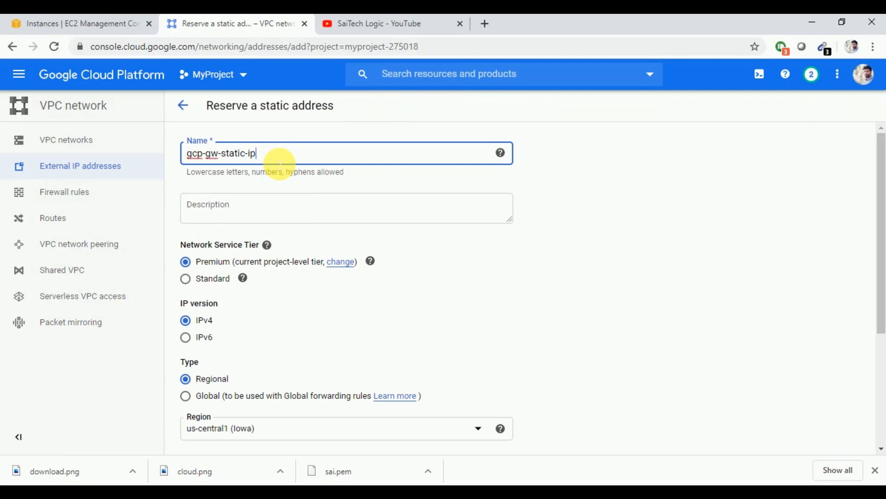
scroll(411, 287, "down", 4)
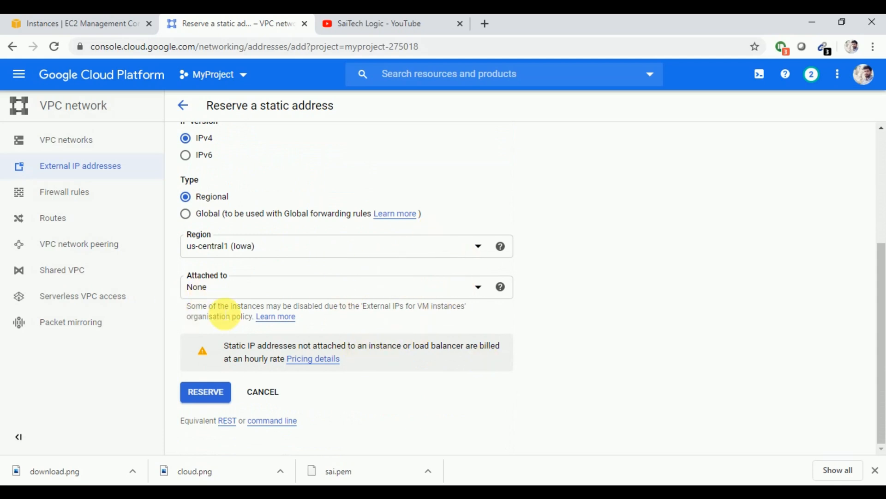
scroll(225, 314, "up", 3)
scroll(223, 323, "down", 3)
scroll(228, 298, "up", 4)
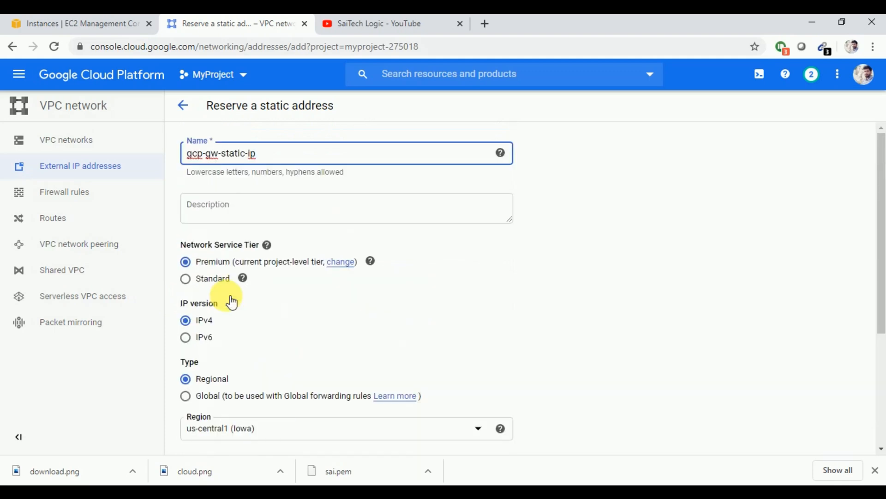
scroll(232, 302, "down", 4)
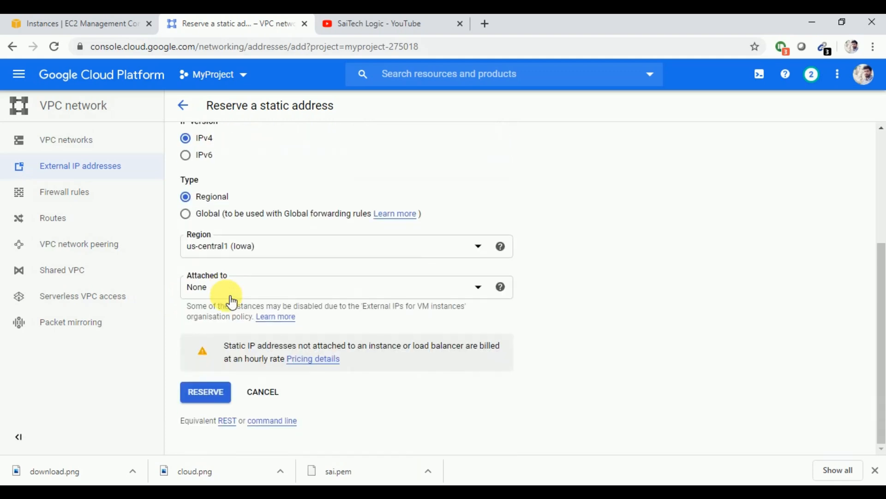
left_click(197, 392)
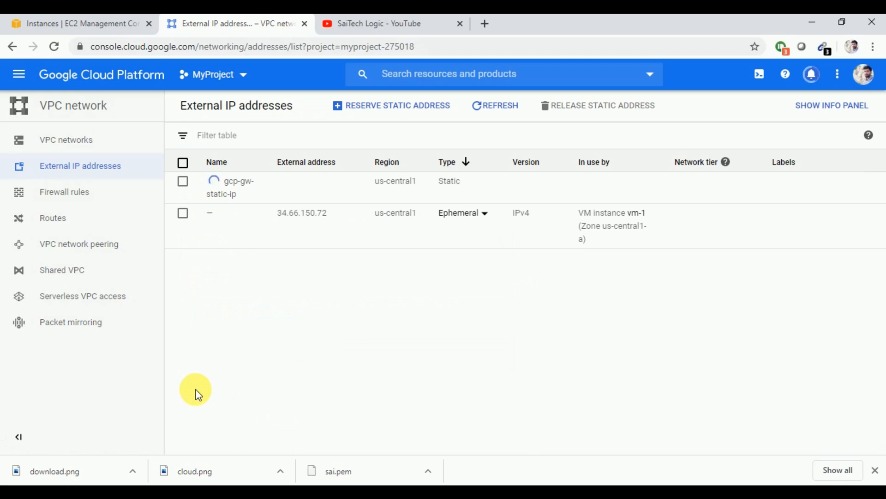
left_click(536, 484)
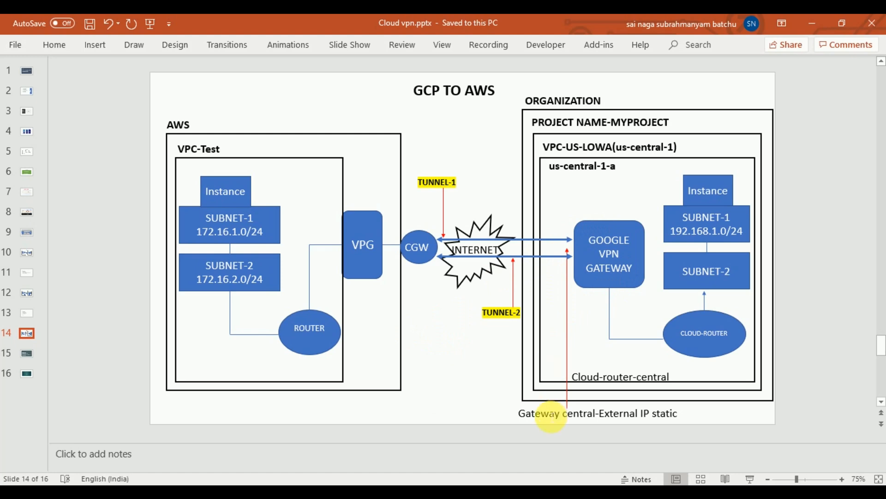
left_click(28, 355)
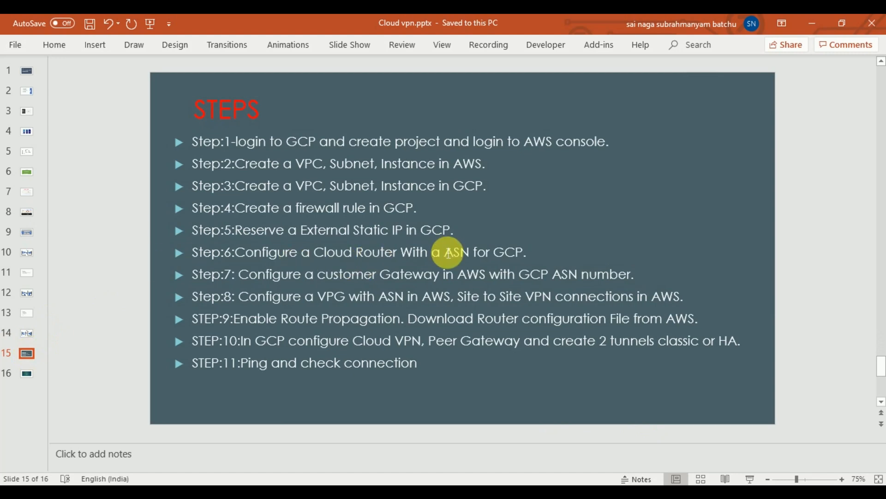
left_click(30, 334)
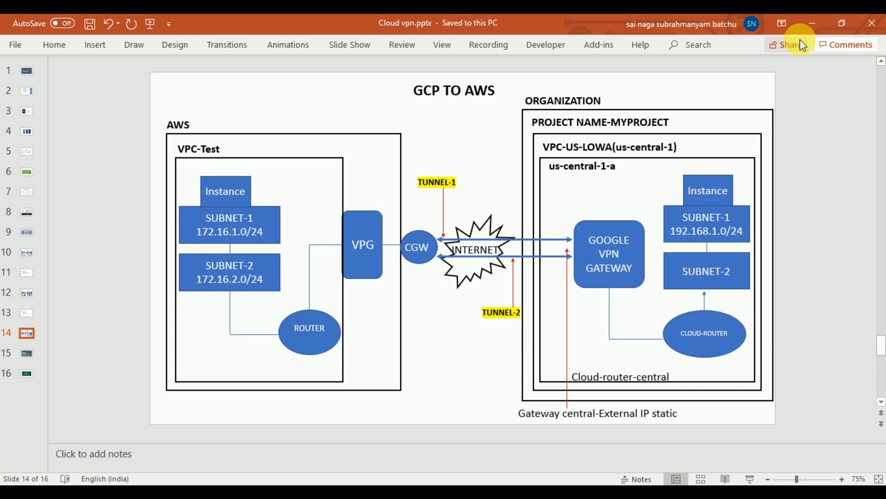
left_click(812, 22)
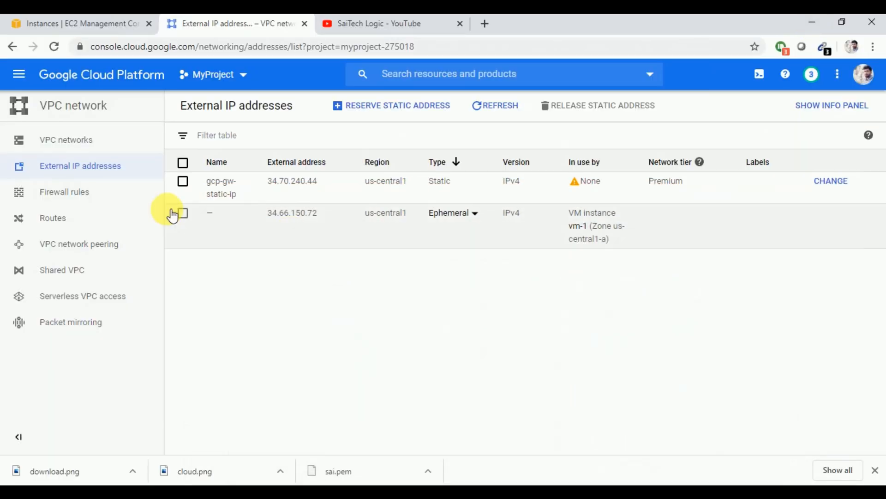
Navigate to Hybrid Connectivity > Cloud Routers from the navigation menu
left_click(18, 74)
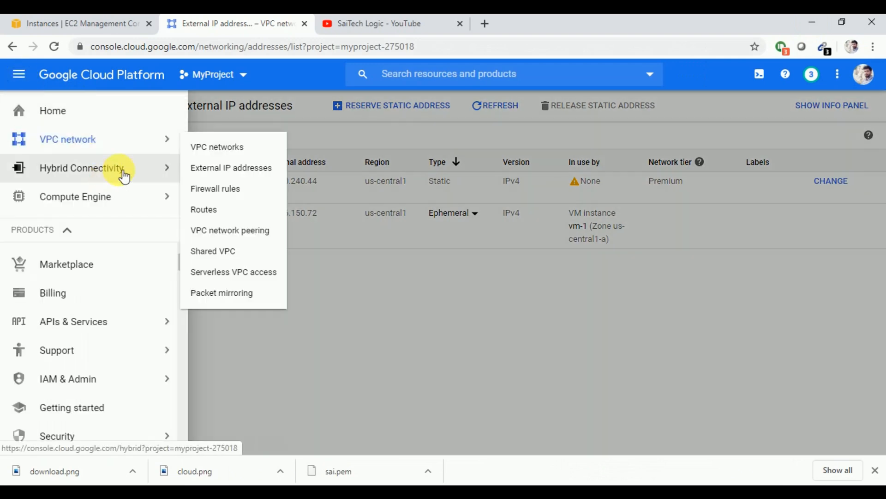
mouse_move(152, 175)
left_click(218, 221)
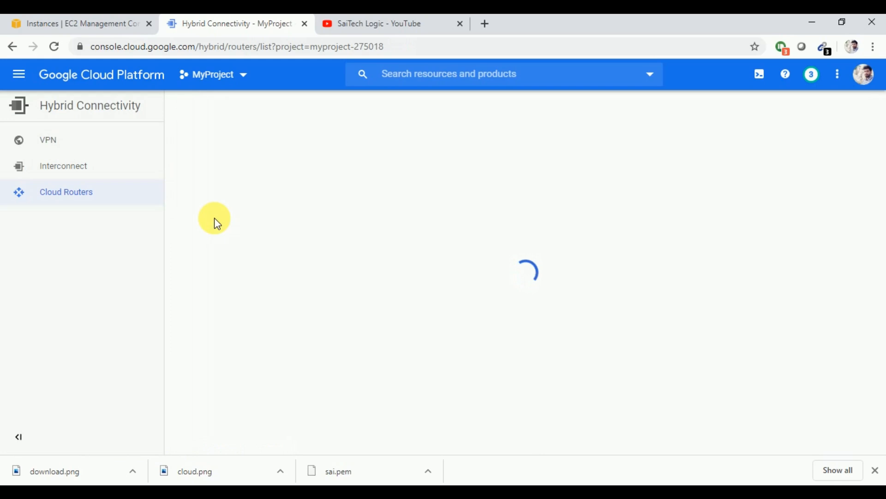
Start a cloud router named gcp-cloud-router with network gcp-vpc and region us-central1 (Iowa)
left_click(431, 297)
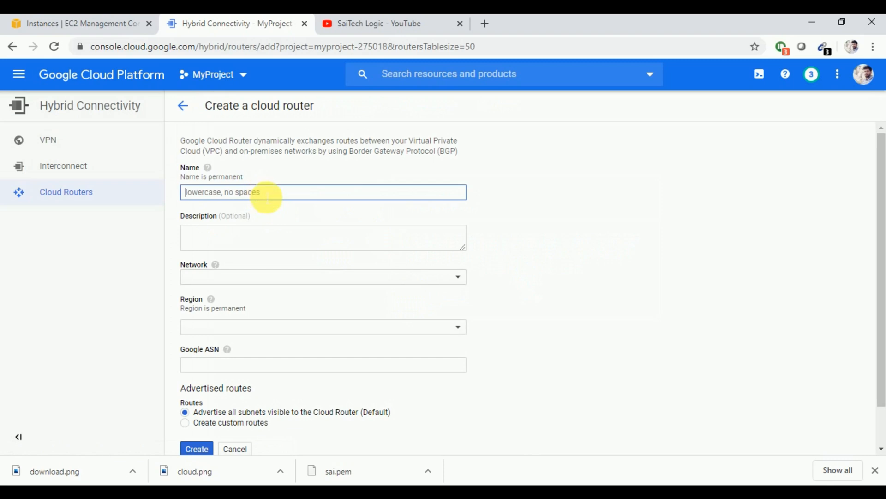
left_click(267, 197)
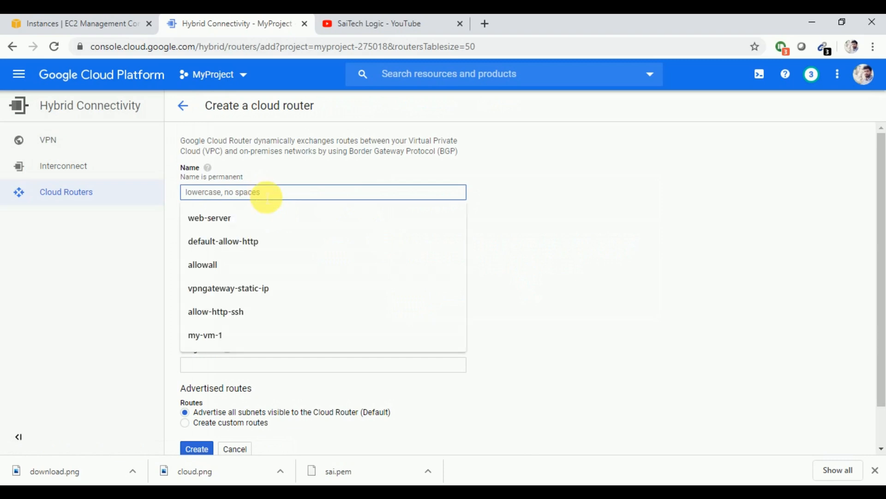
type("gcp-cloud-router")
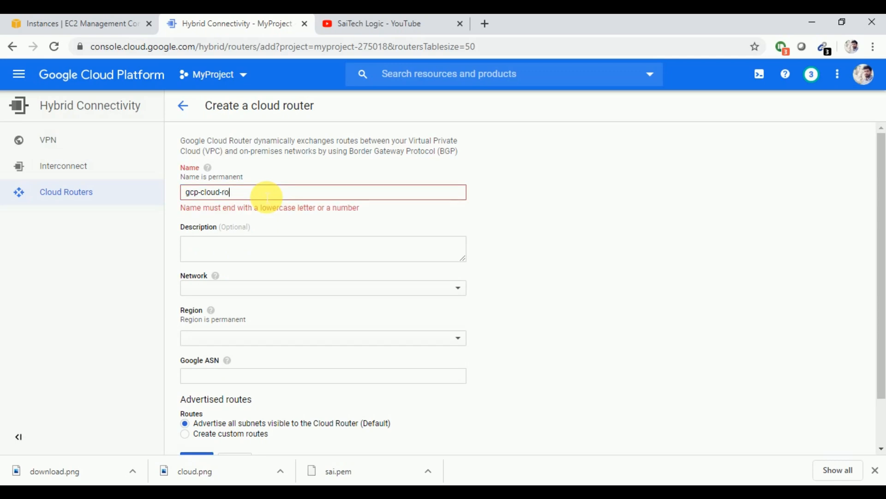
left_click(231, 278)
left_click(235, 341)
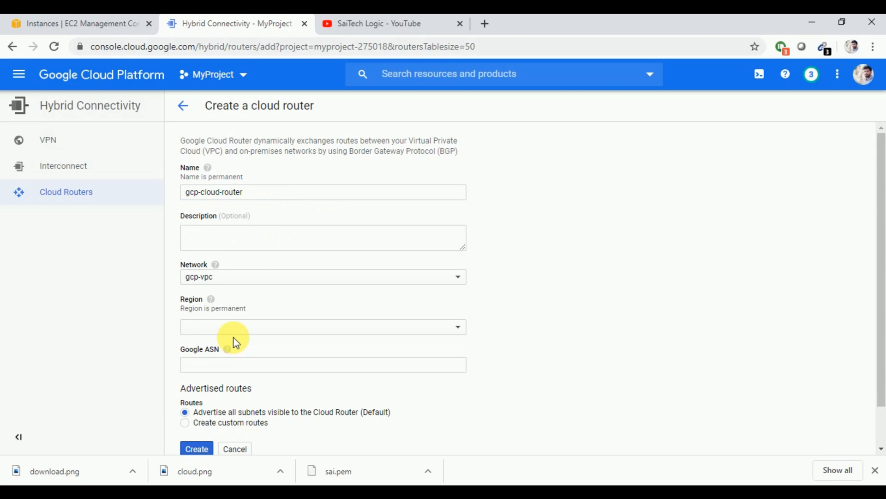
left_click(246, 328)
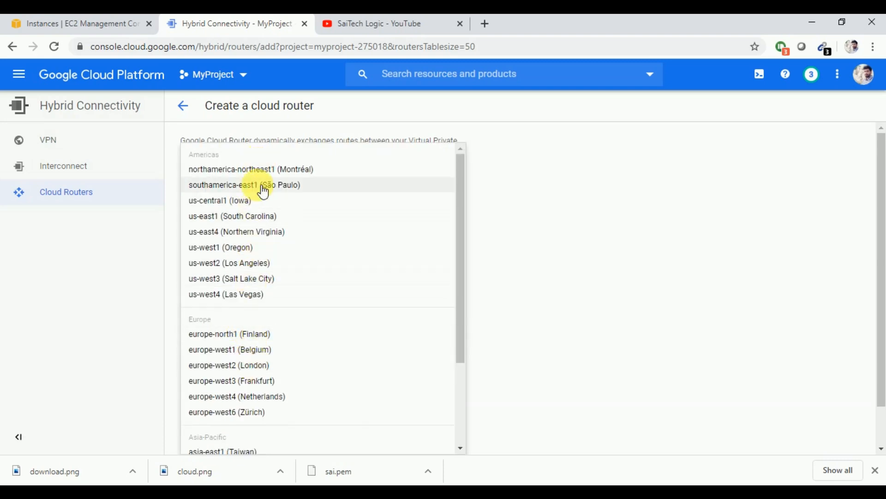
scroll(286, 276, "down", 3)
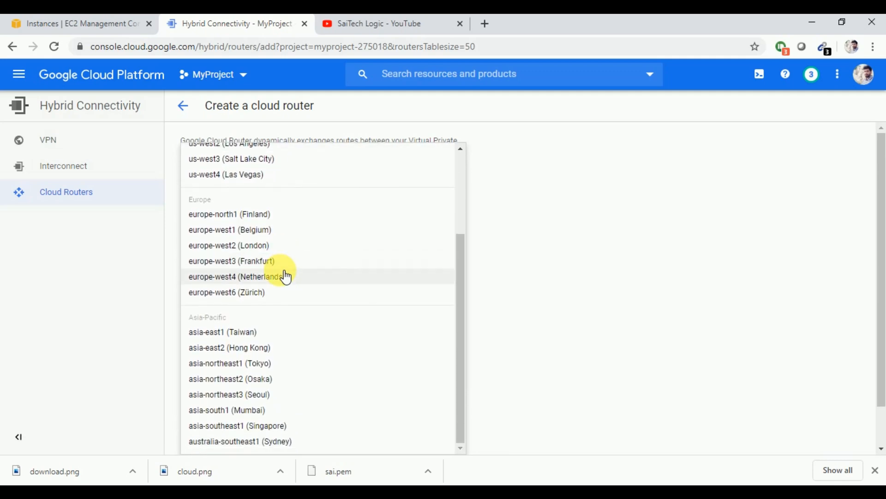
scroll(283, 275, "up", 3)
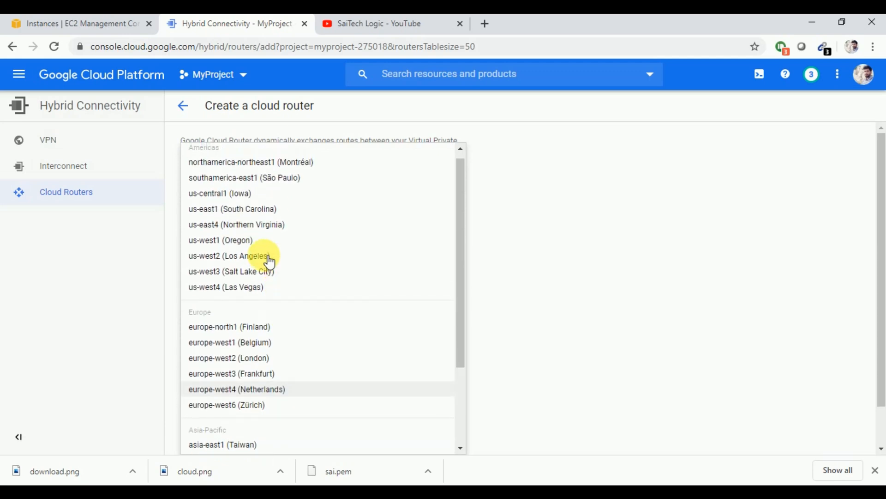
left_click(231, 198)
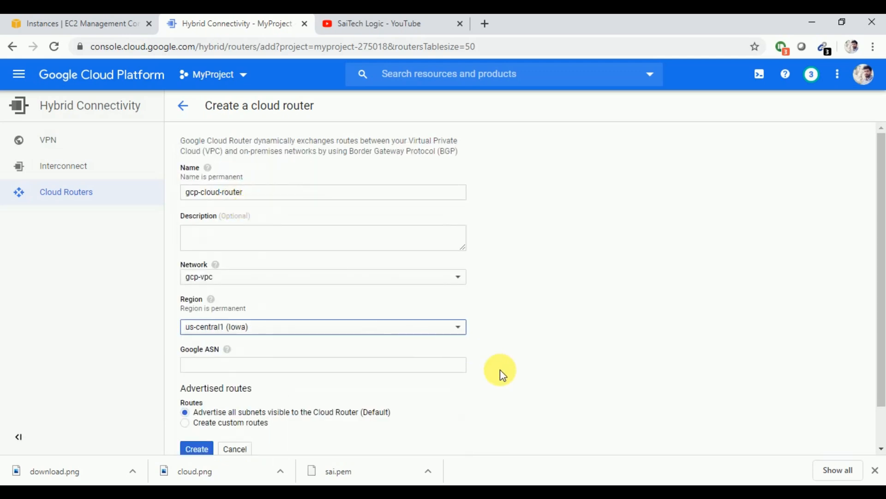
scroll(462, 351, "down", 1)
left_click(373, 326)
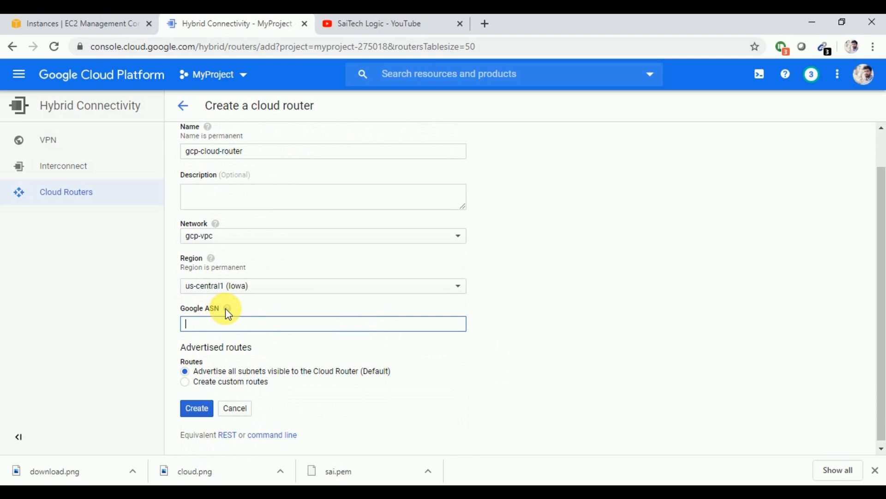
Enter Google ASN 64545, correcting the mistyped 64555, and create the router
mouse_move(226, 311)
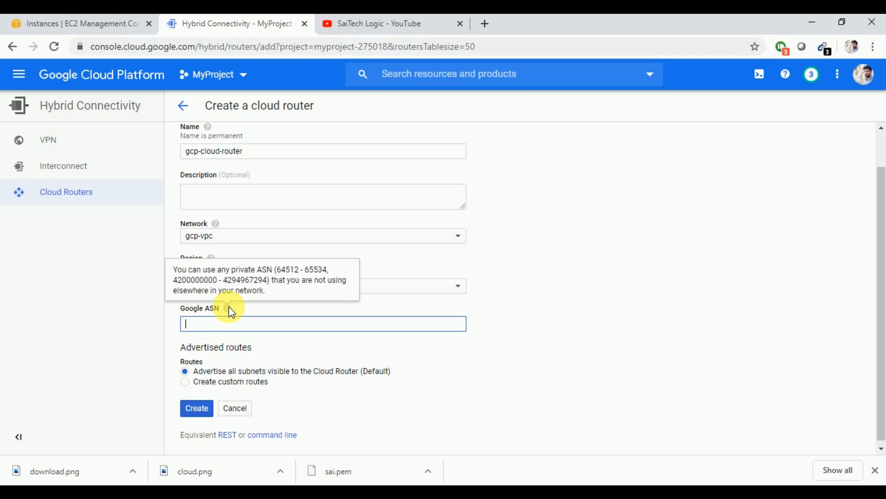
type("64555")
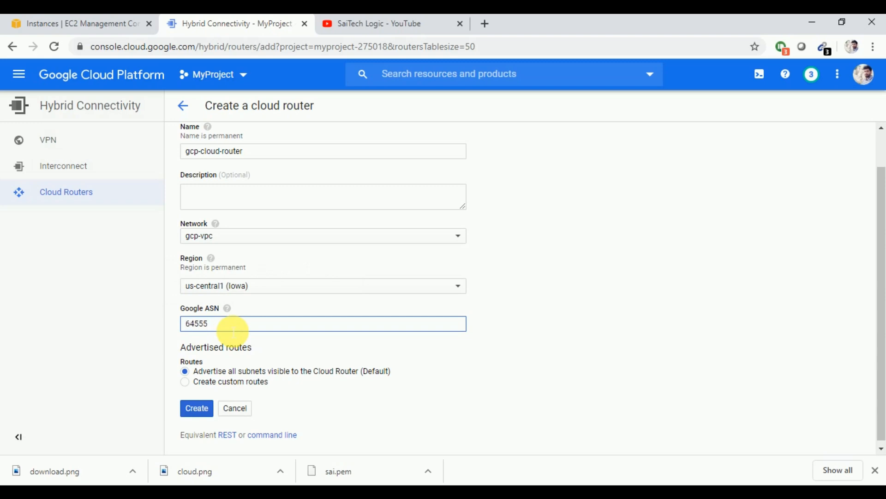
double_click(233, 324)
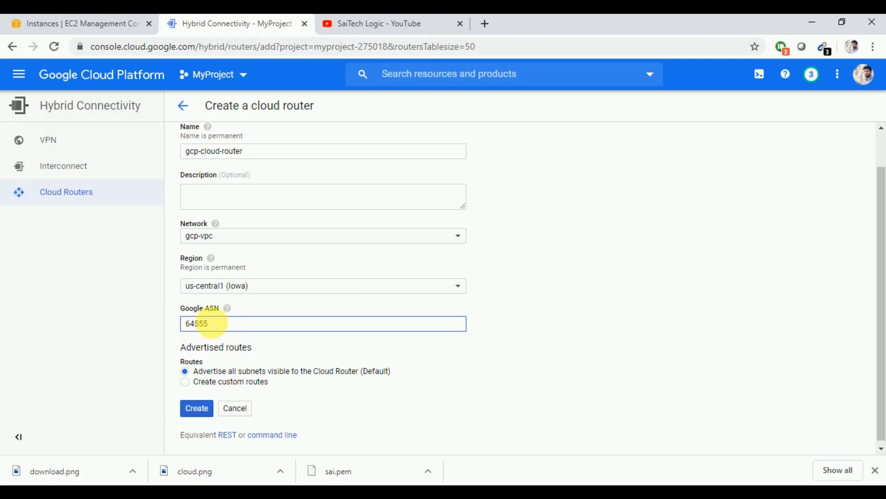
type("64545")
scroll(347, 336, "up", 1)
left_click(203, 449)
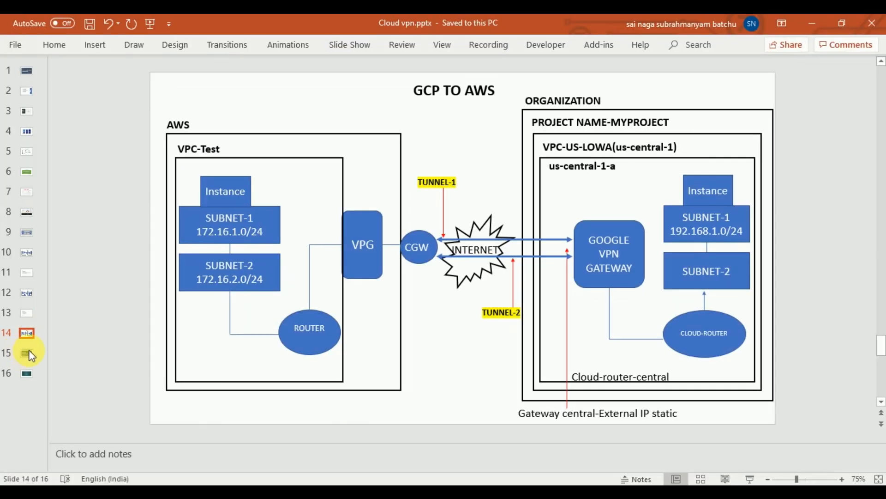
Check the STEPS slide in PowerPoint, then return to the Cloud Routers list in Chrome
left_click_drag(29, 354, 30, 357)
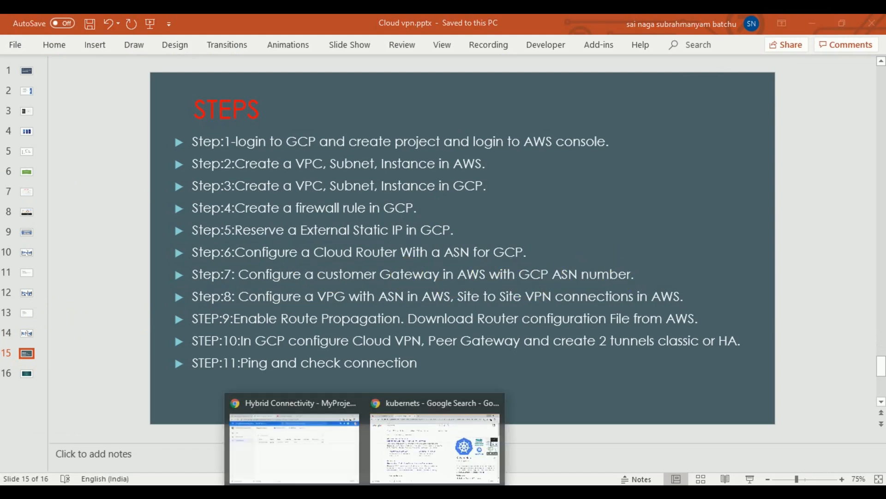
left_click(317, 447)
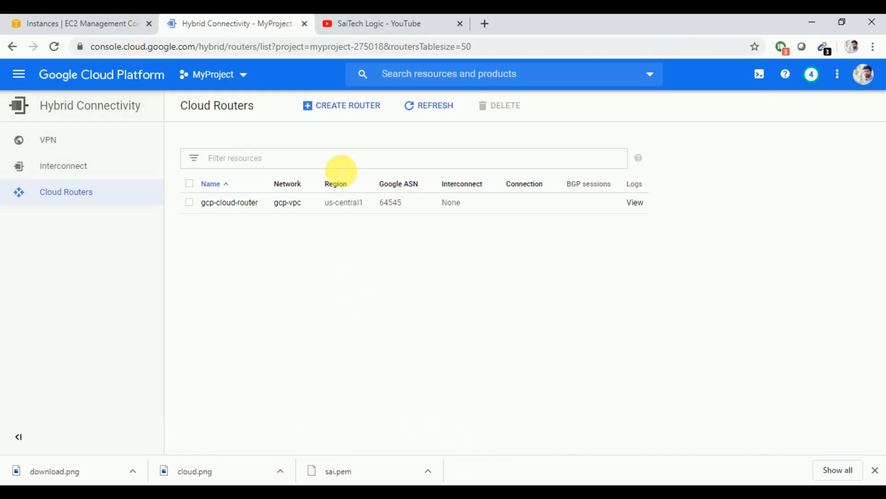
Go from the EC2 page through Services > VPC to the Customer Gateways page
left_click(82, 31)
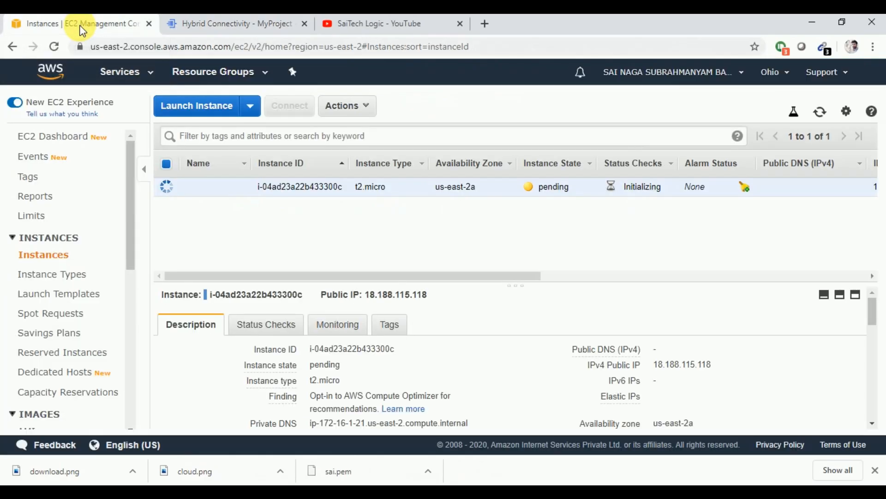
left_click_drag(131, 228, 18, 139)
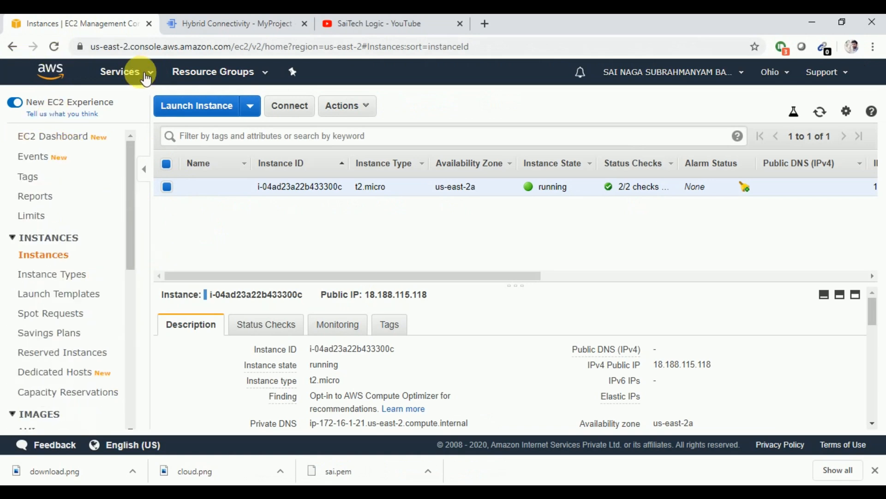
left_click(147, 71)
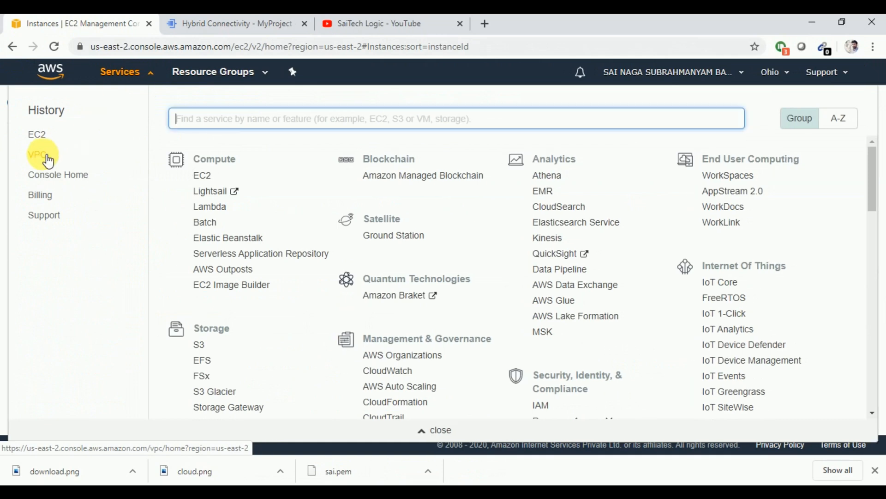
left_click(48, 160)
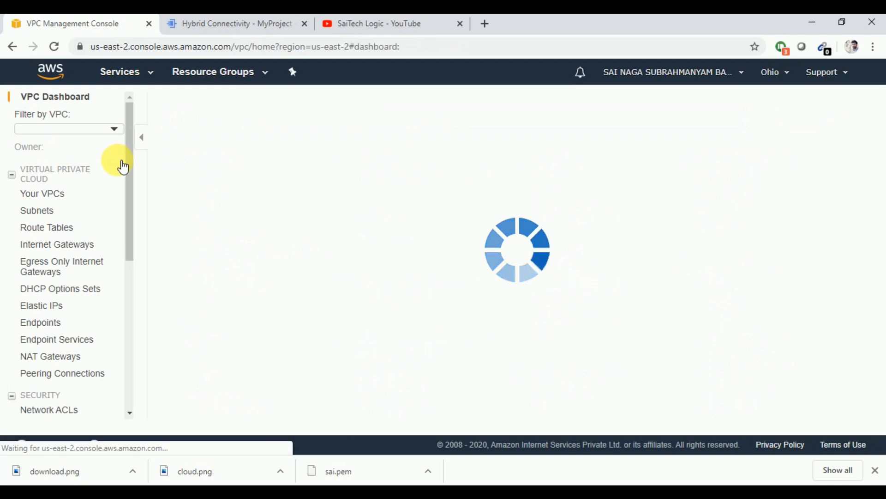
left_click_drag(129, 168, 130, 388)
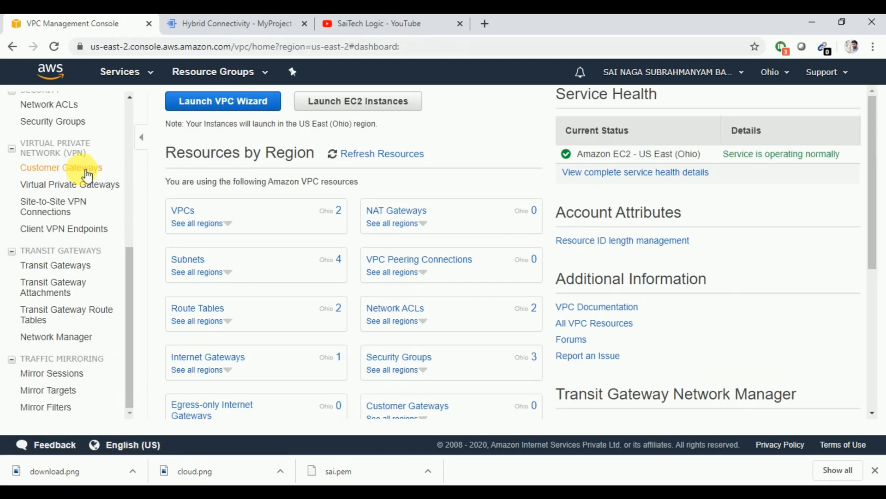
left_click(87, 176)
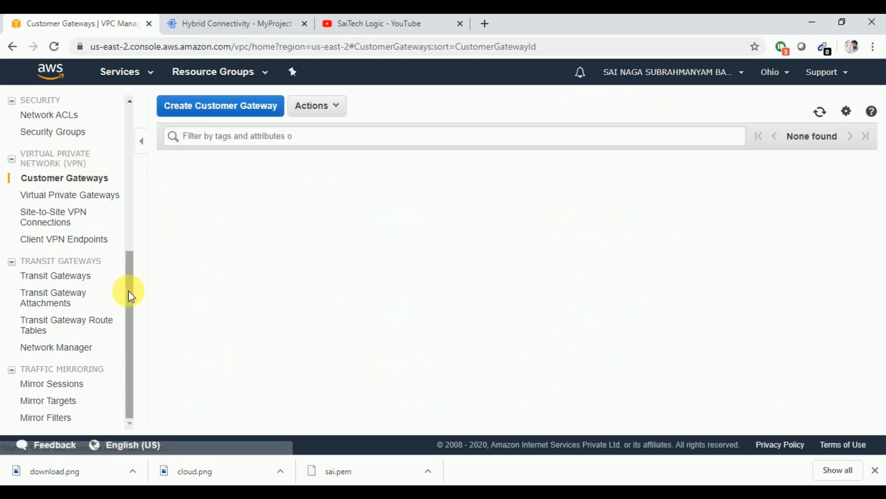
left_click(233, 107)
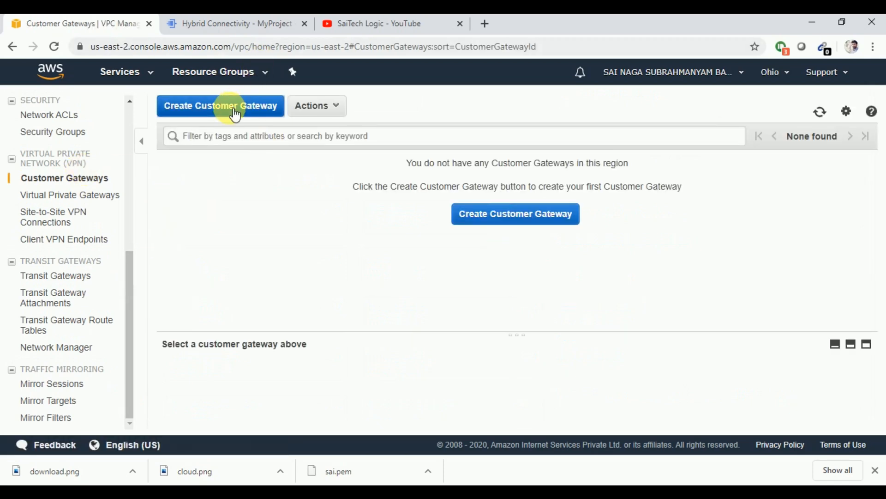
Fill in name aws-customer-gateway, Dynamic routing and BGP ASN 64545, then switch to Google Cloud
left_click(256, 209)
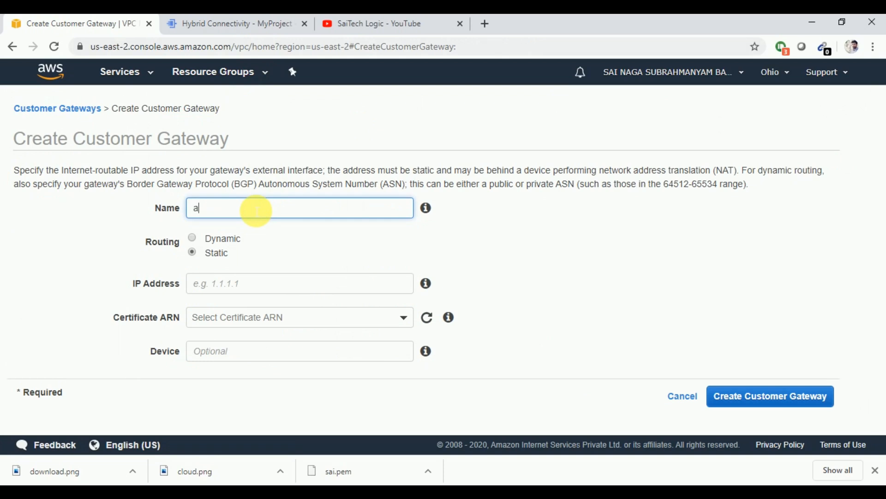
type("ws")
type("-customer-gateway")
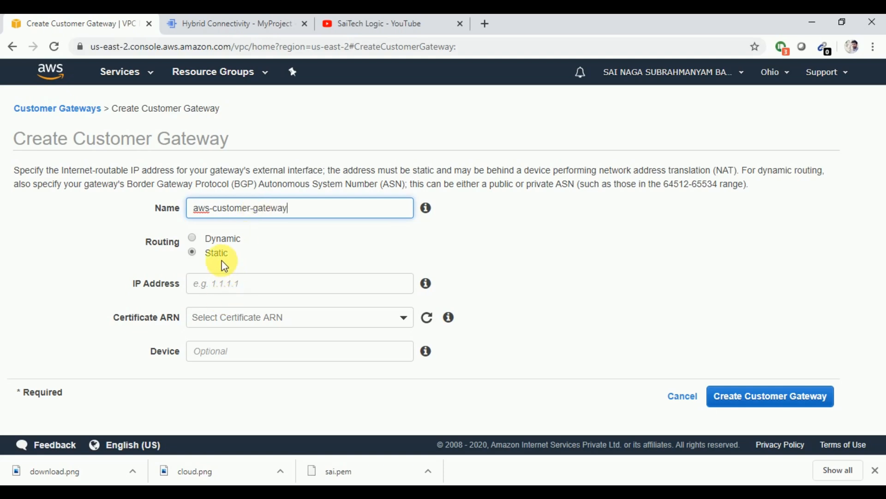
left_click(193, 239)
left_click(234, 293)
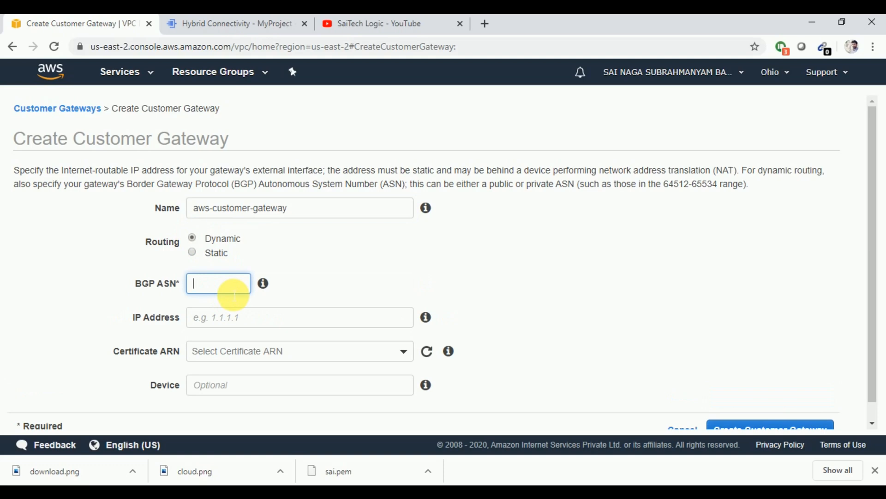
type("64545")
left_click(326, 279)
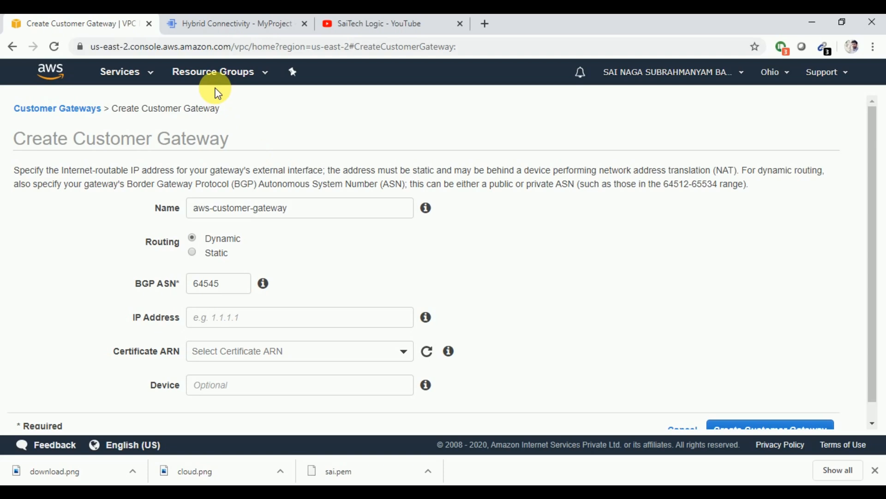
left_click(204, 32)
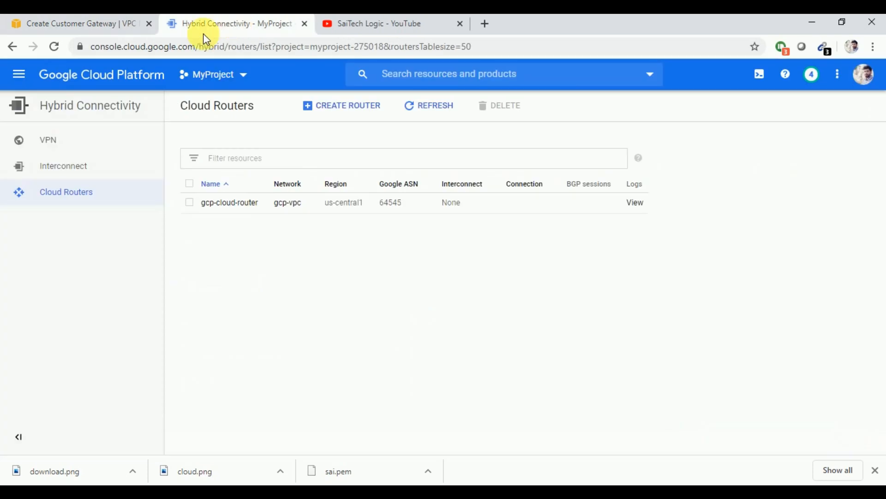
Copy gcp-gw-static-ip's address 34.70.240.44 from External IP addresses and return to the AWS IP Address field
left_click(26, 73)
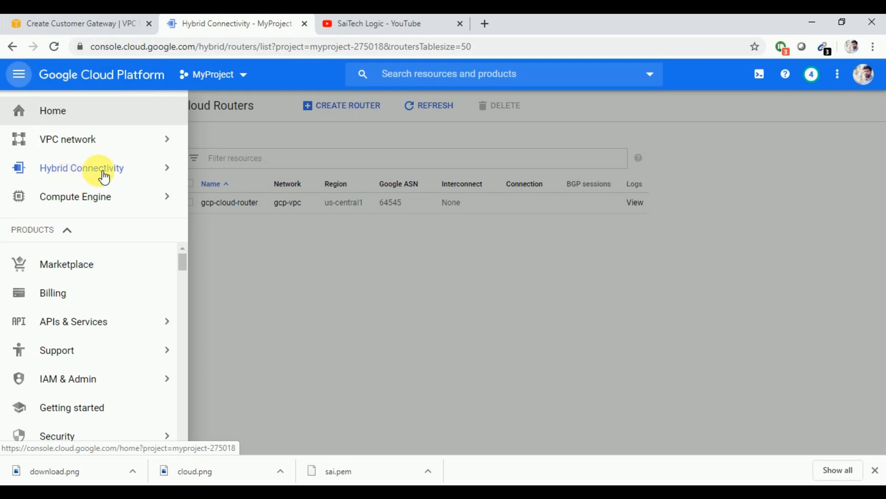
mouse_move(164, 175)
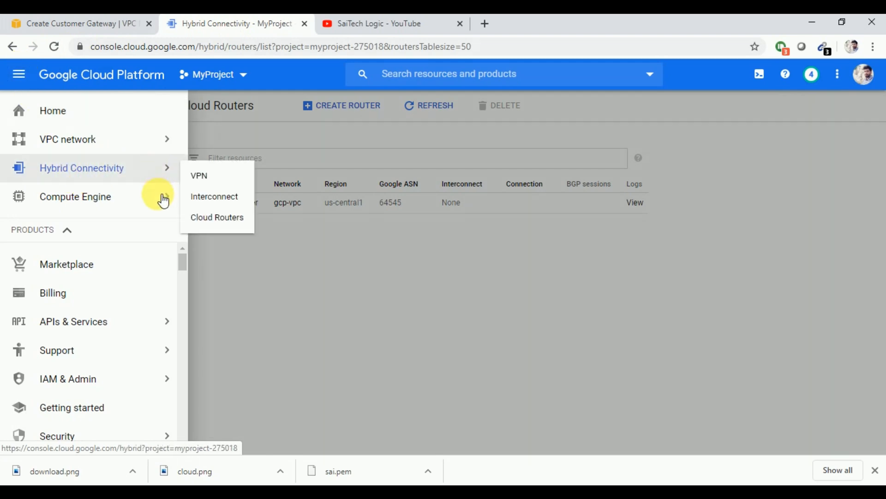
mouse_move(121, 139)
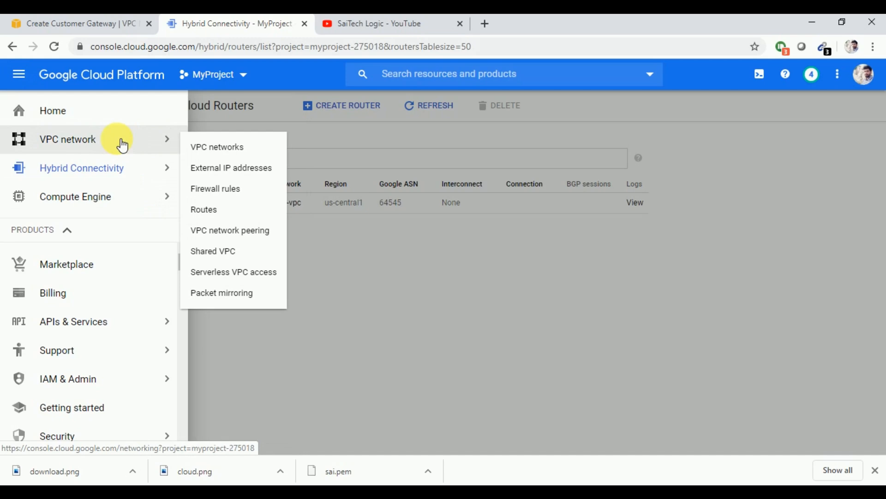
left_click(232, 174)
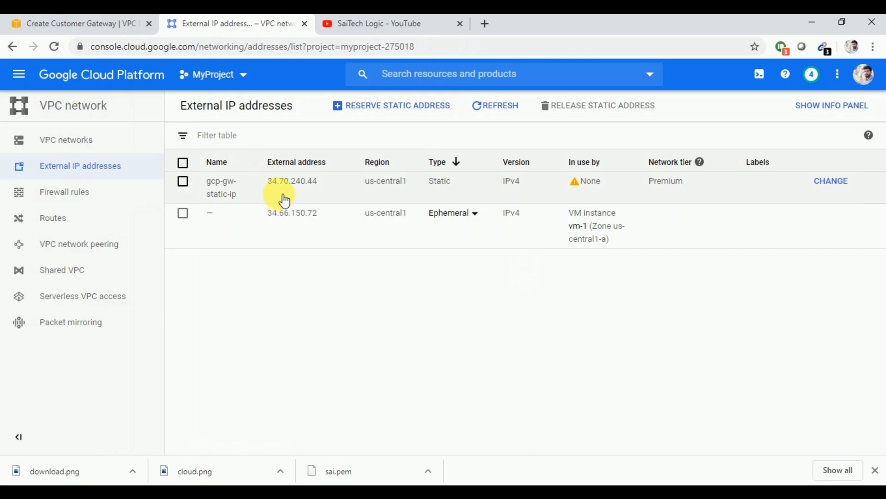
left_click_drag(264, 180, 317, 190)
key("ctrl+c")
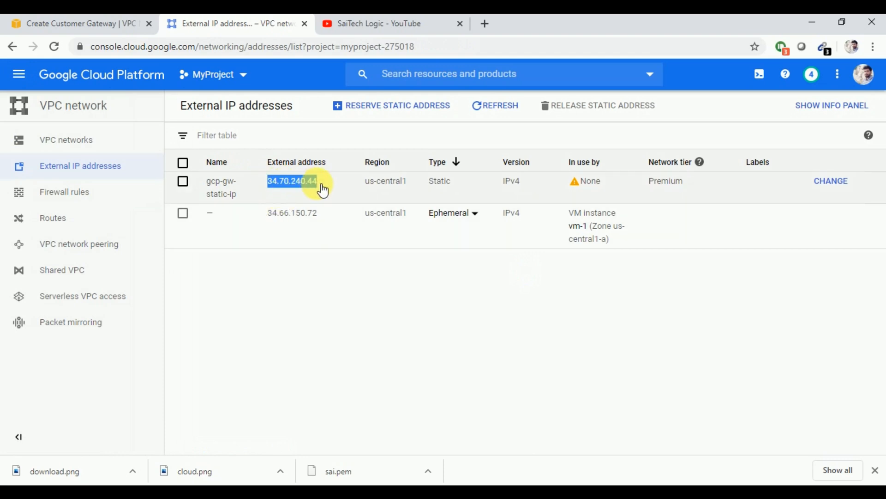
left_click(119, 24)
left_click(237, 317)
Paste 34.70.240.44 as the IP address and create the customer gateway aws-customer-gateway
key("ctrl+v")
scroll(382, 303, "down", 1)
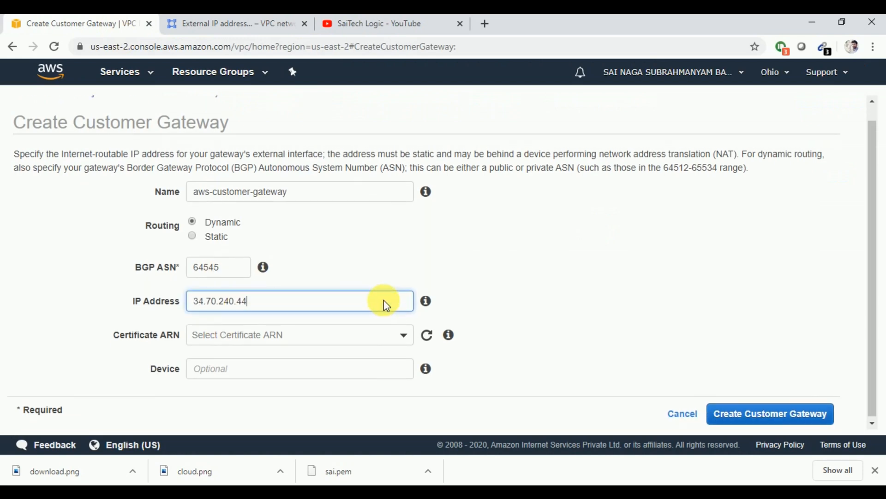
scroll(385, 305, "up", 1)
scroll(385, 305, "down", 1)
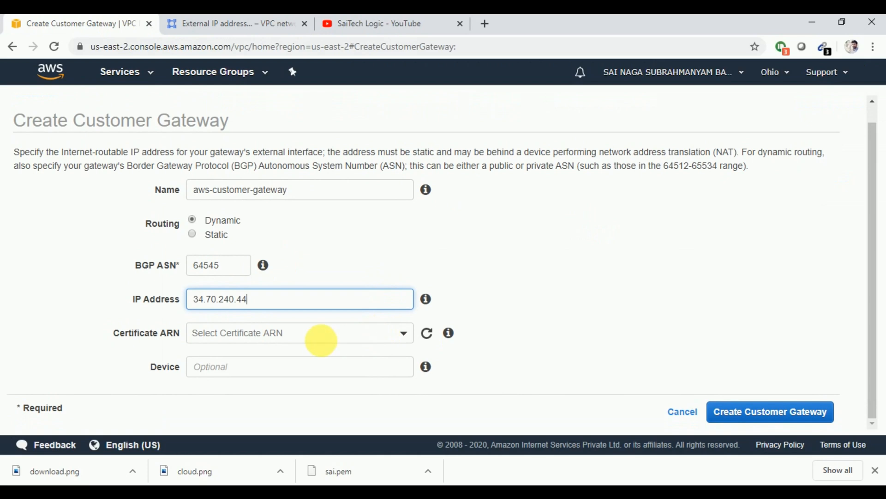
scroll(600, 292, "up", 1)
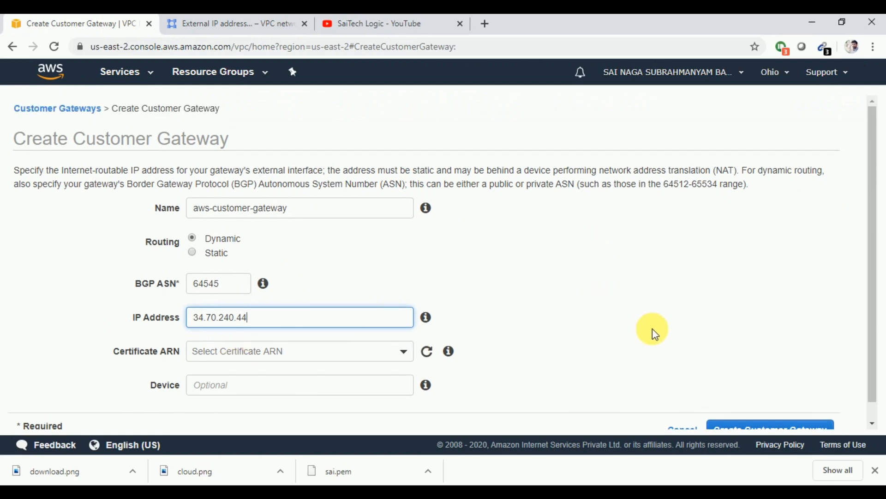
scroll(737, 392, "down", 1)
left_click(752, 417)
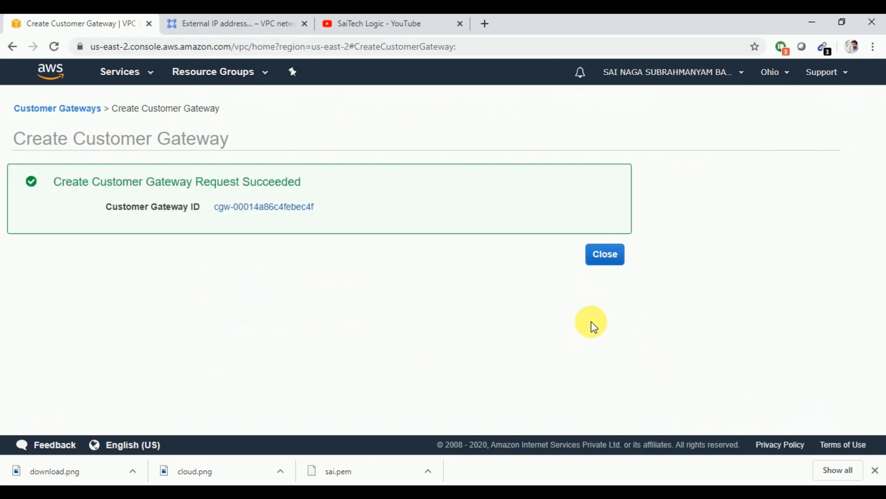
Dismiss the success message and bring up the GCP TO AWS diagram on PowerPoint slide 14
left_click(603, 253)
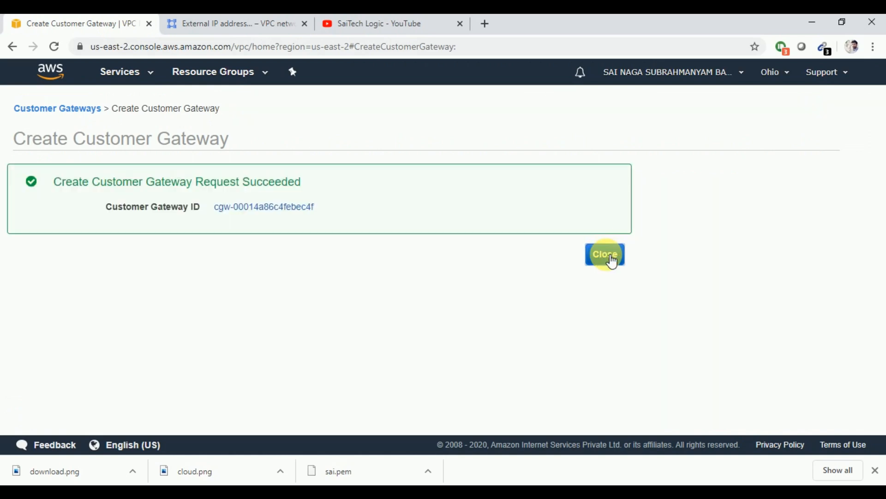
key("alt+Tab")
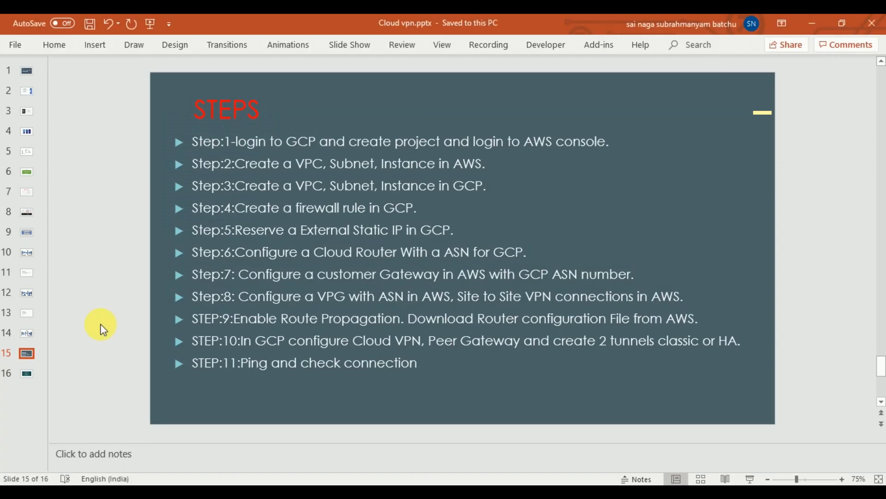
left_click(26, 333)
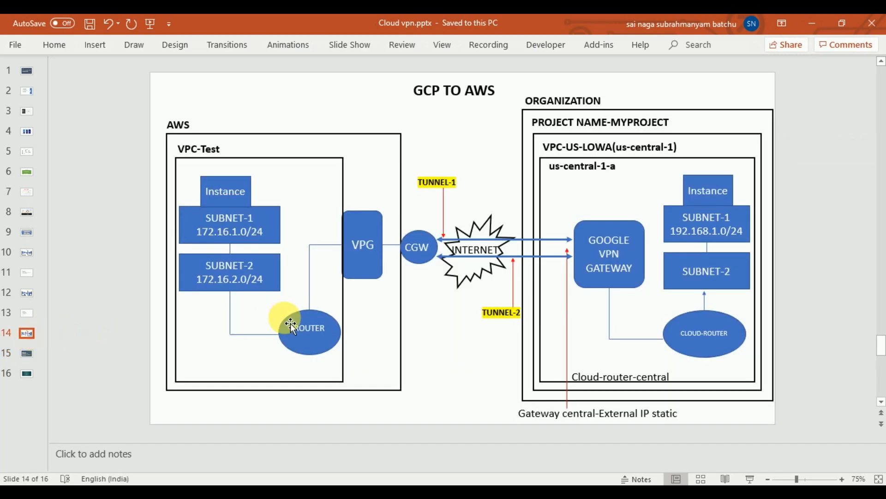
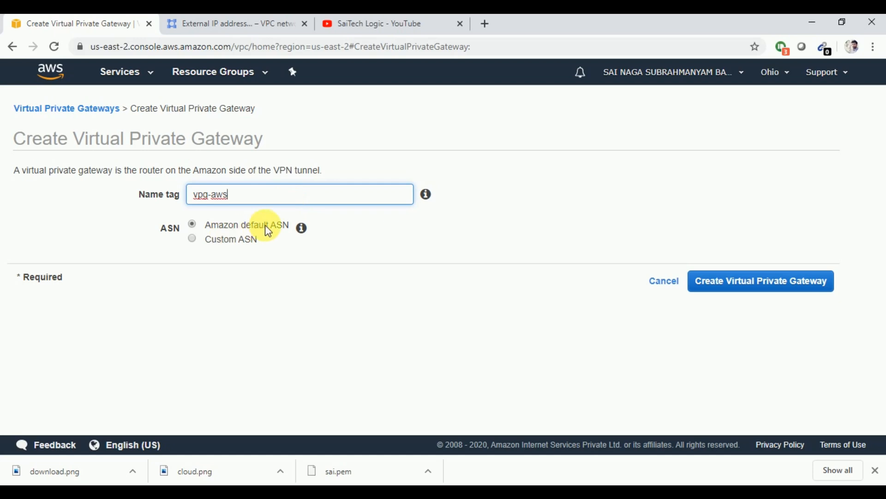
Create vpg-aws with the Amazon default ASN, then open the Site-to-Site VPN Connections list
left_click(194, 237)
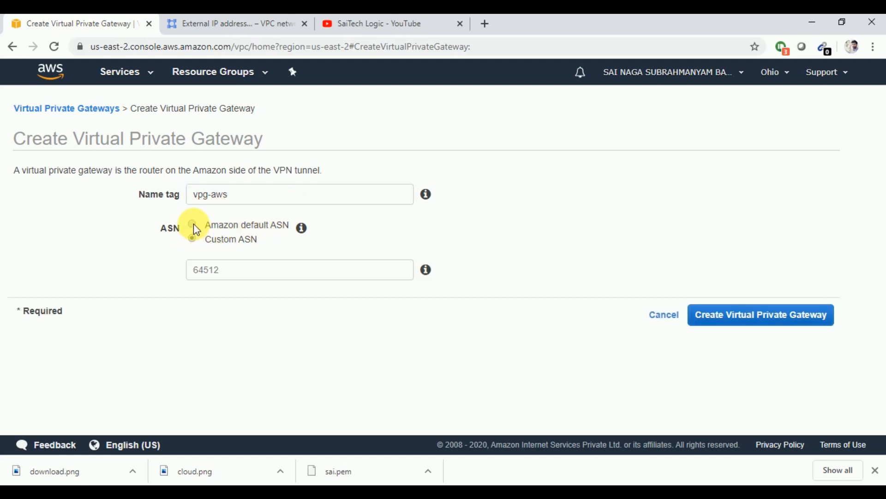
left_click(193, 225)
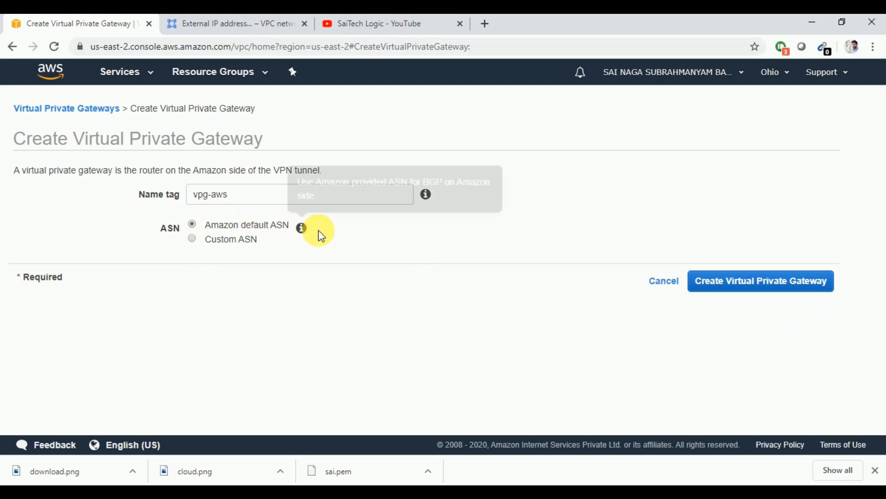
left_click(736, 281)
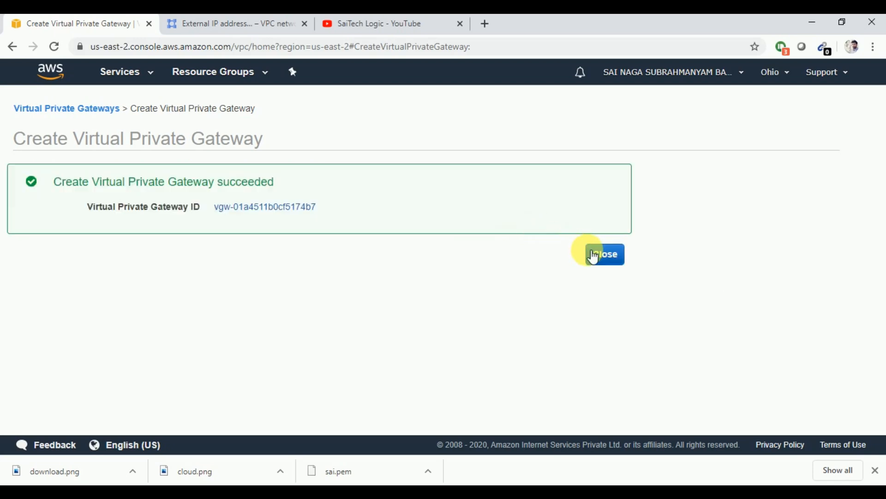
left_click(588, 250)
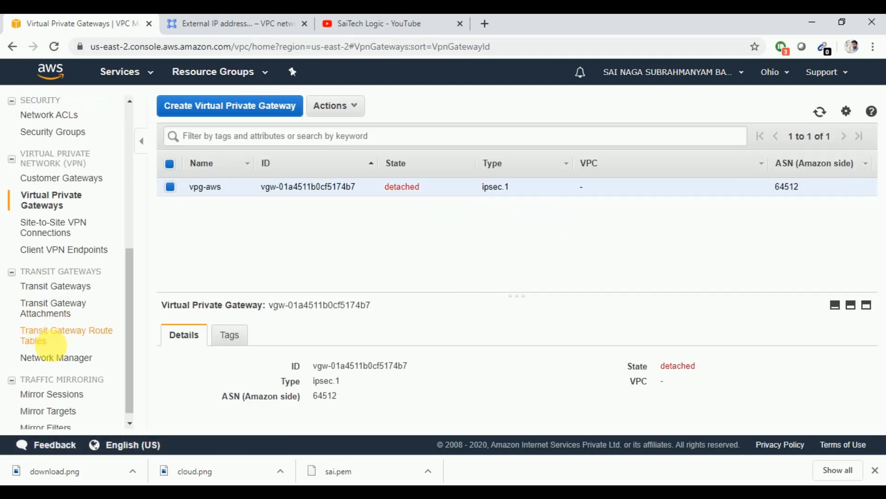
left_click(52, 232)
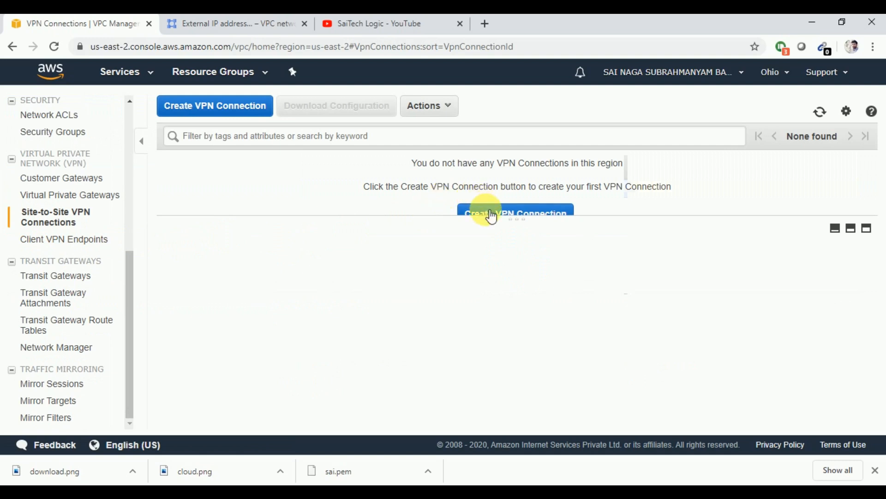
Start a VPN connection named tunnel, targeting vpg-aws and aws-customer-gateway
left_click(494, 213)
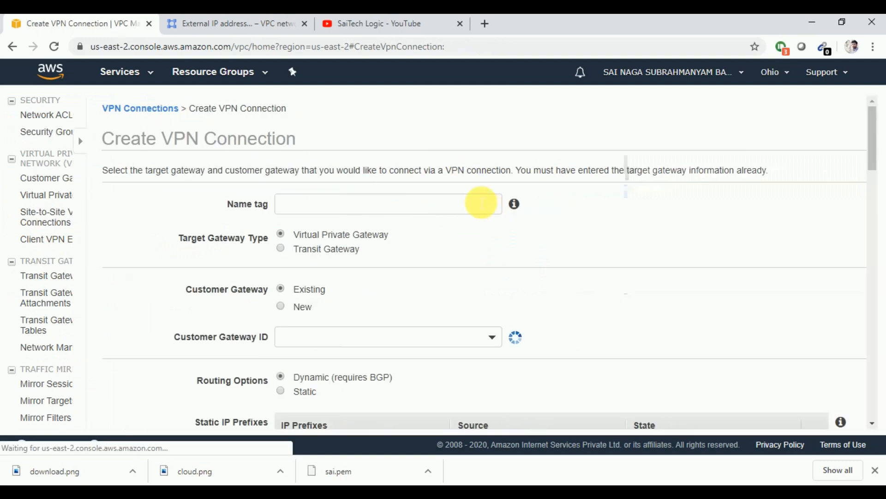
scroll(369, 214, "down", 4)
scroll(365, 209, "up", 4)
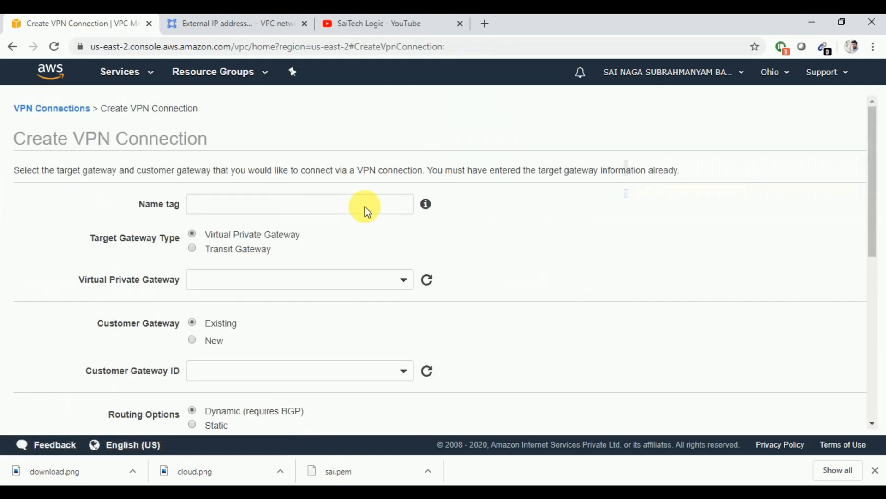
left_click(293, 209)
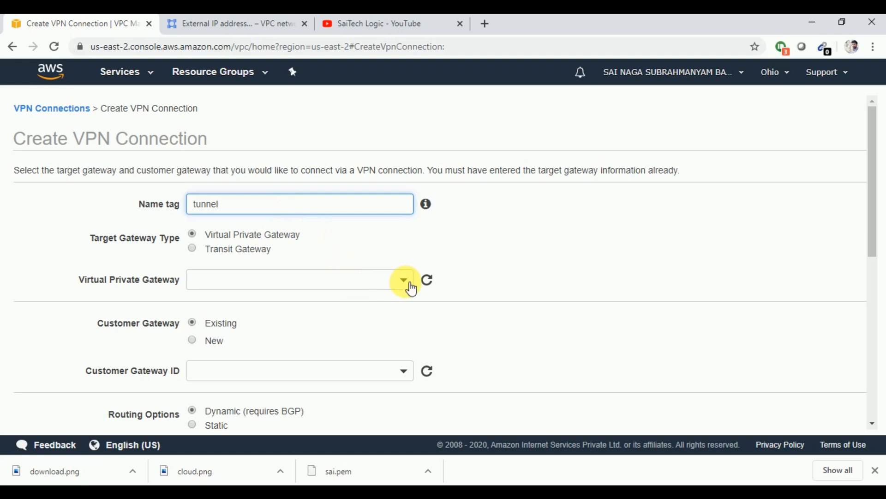
left_click(405, 279)
left_click(324, 358)
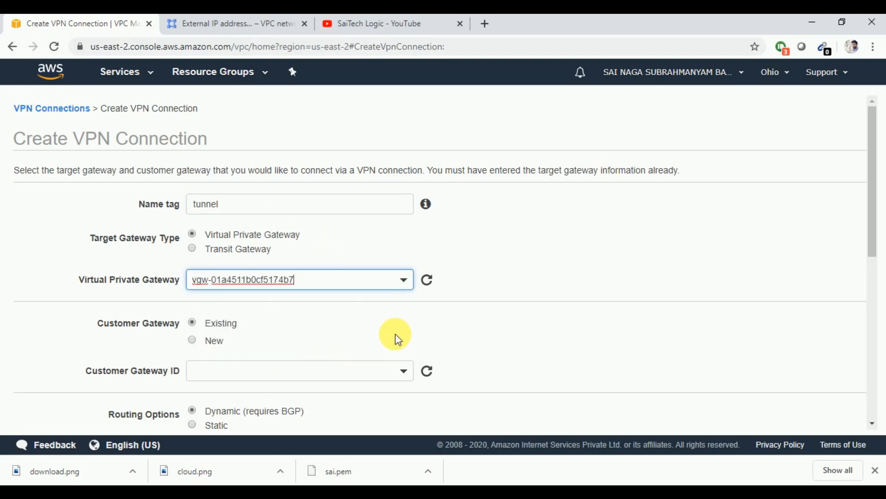
scroll(396, 336, "down", 2)
left_click(400, 274)
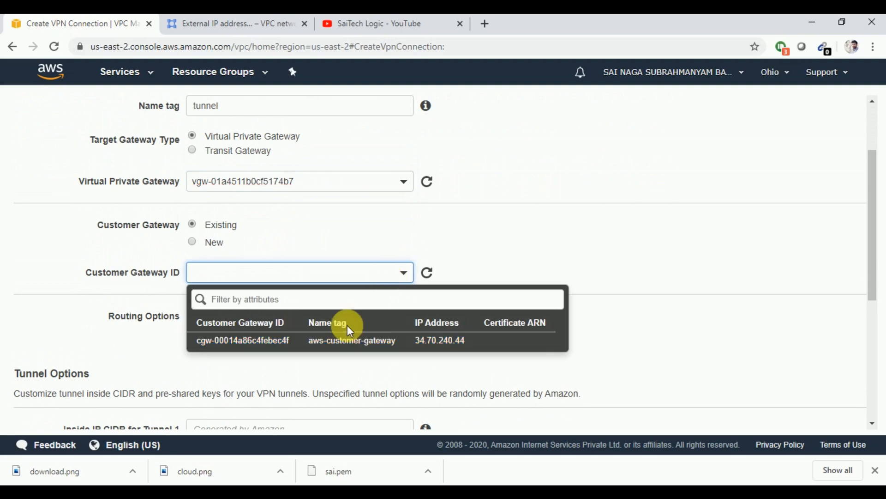
left_click(426, 350)
scroll(418, 331, "down", 3)
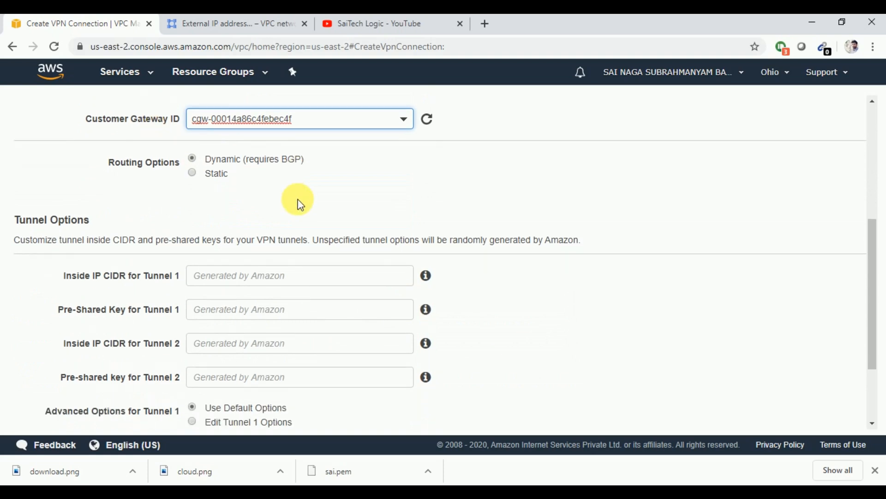
scroll(298, 199, "down", 2)
scroll(299, 203, "down", 1)
Enter the same pre-shared key for tunnel 1 and tunnel 2
left_click(216, 212)
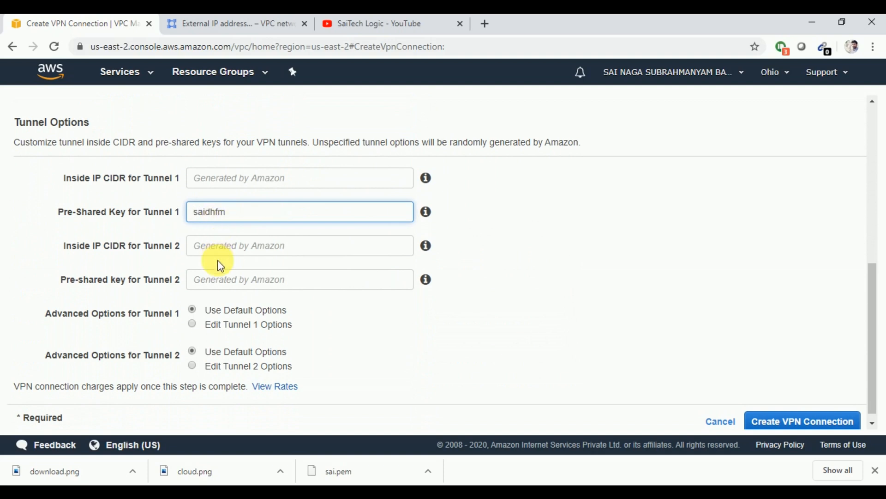
left_click(225, 279)
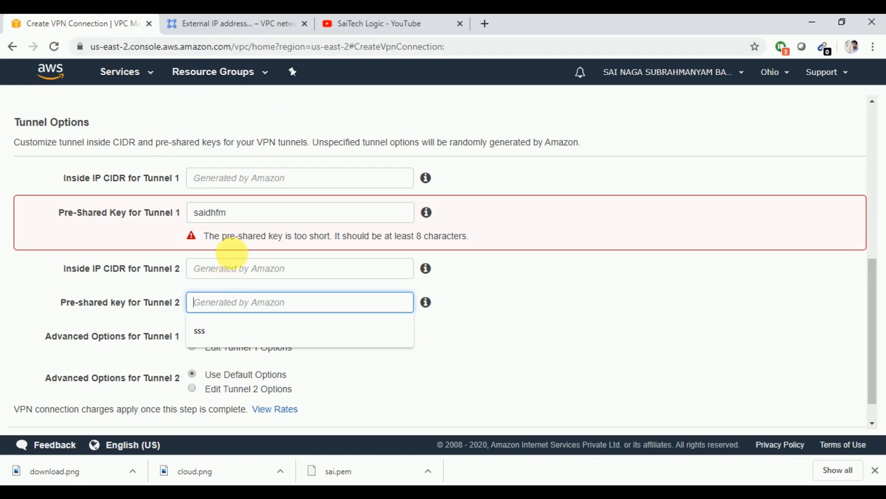
left_click(261, 219)
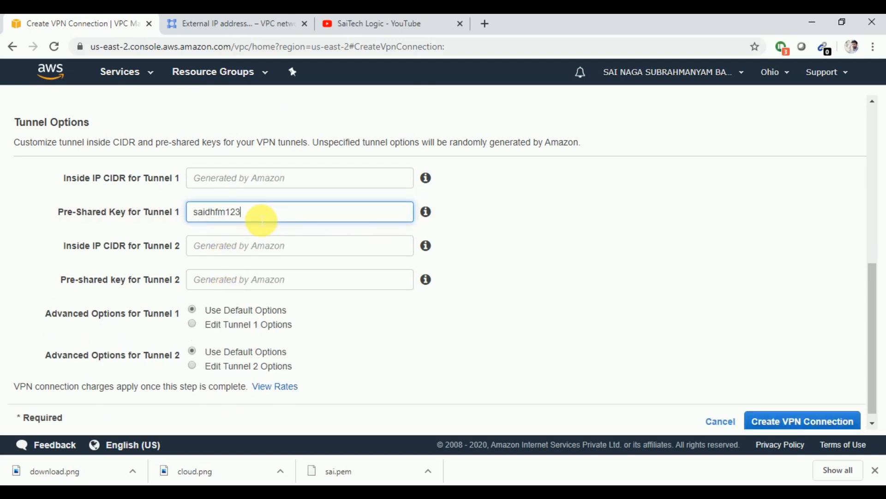
left_click(240, 281)
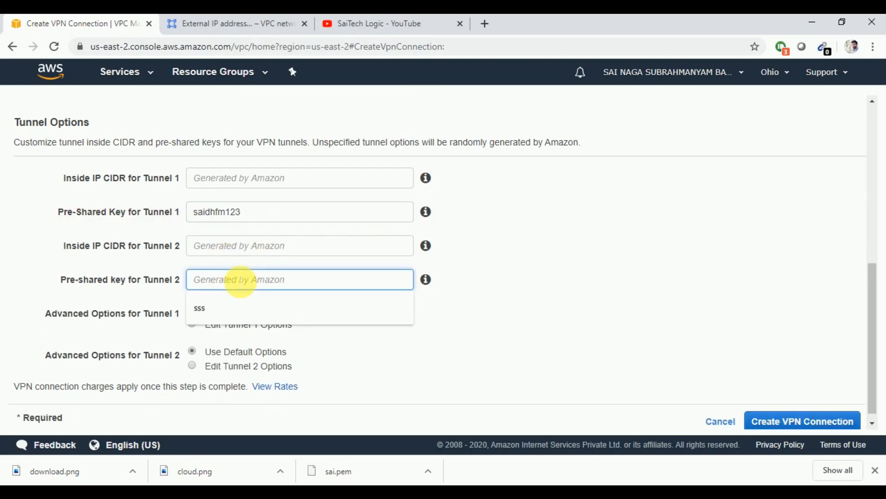
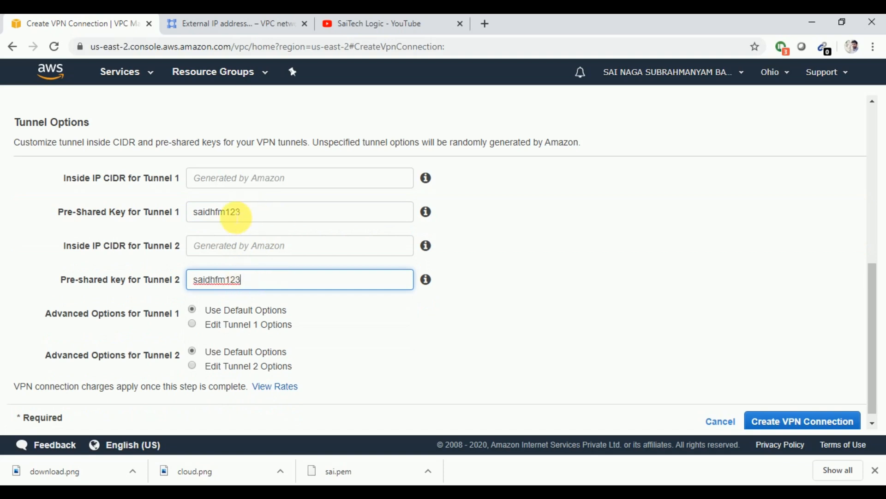
left_click(670, 339)
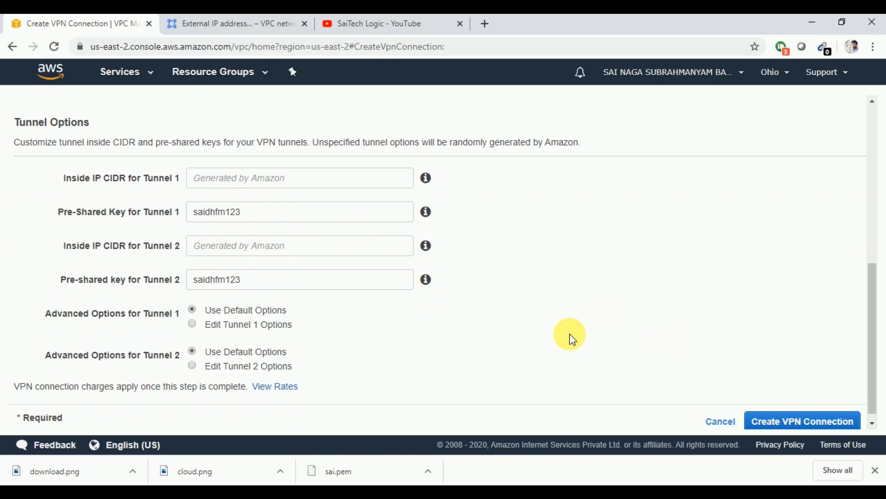
scroll(573, 340, "down", 1)
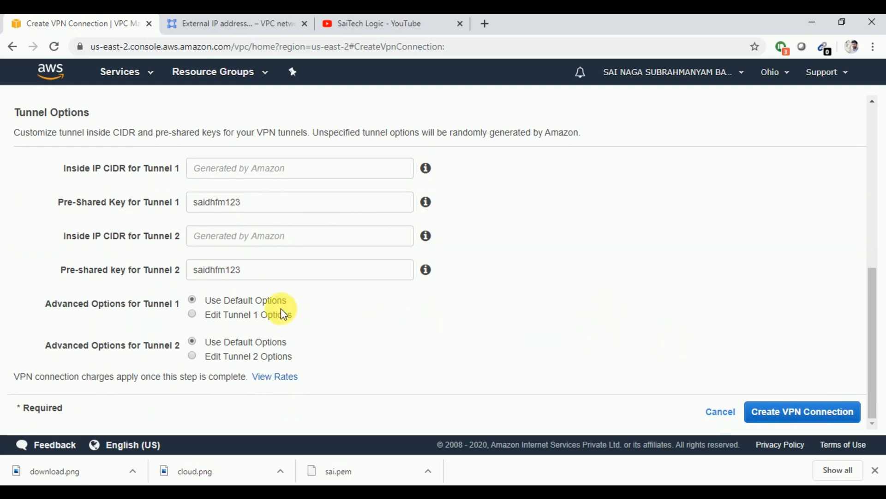
Keep tunnel 1's advanced options at their defaults and create the VPN connection
left_click(193, 313)
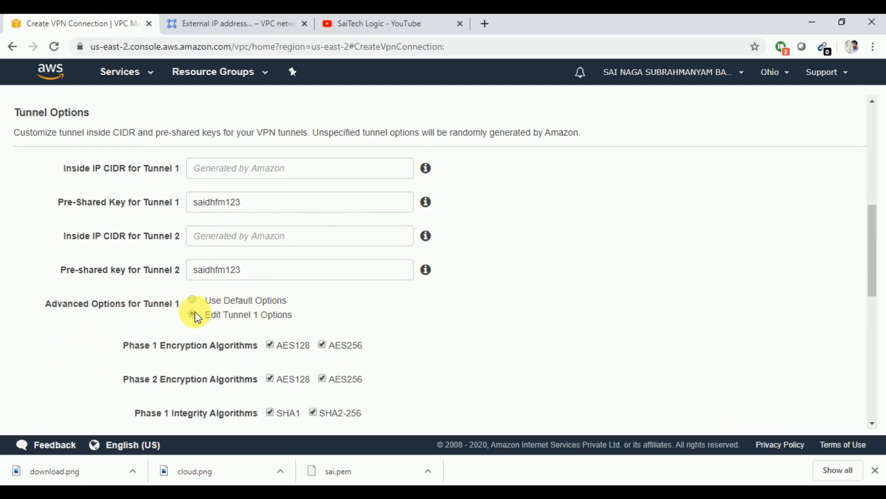
scroll(262, 315, "down", 2)
scroll(265, 319, "down", 6)
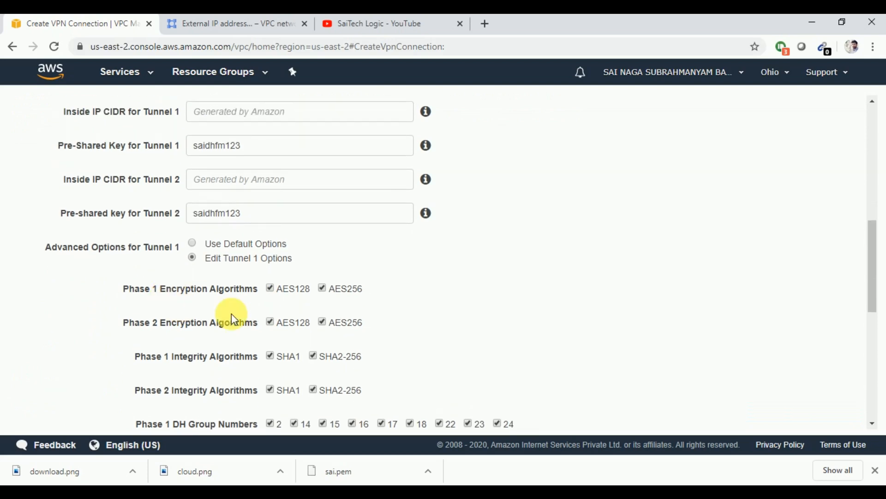
scroll(235, 318, "up", 6)
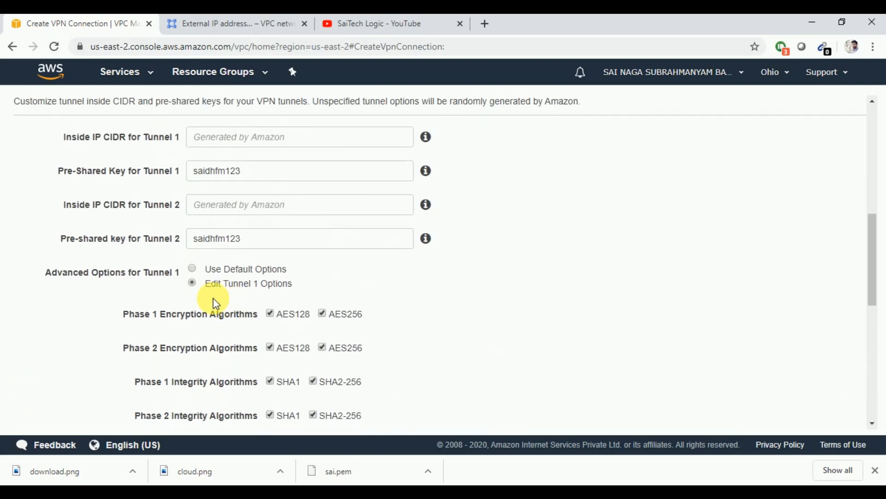
left_click(192, 257)
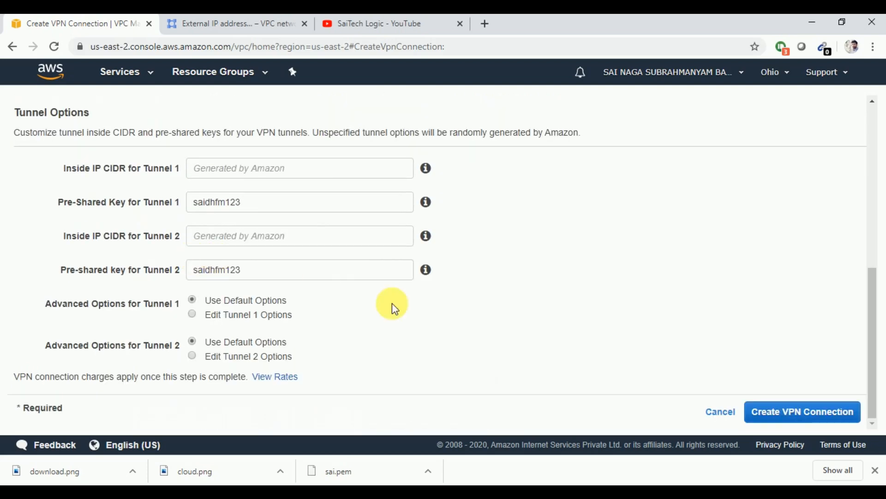
scroll(479, 327, "up", 10)
scroll(546, 302, "down", 7)
scroll(560, 302, "up", 7)
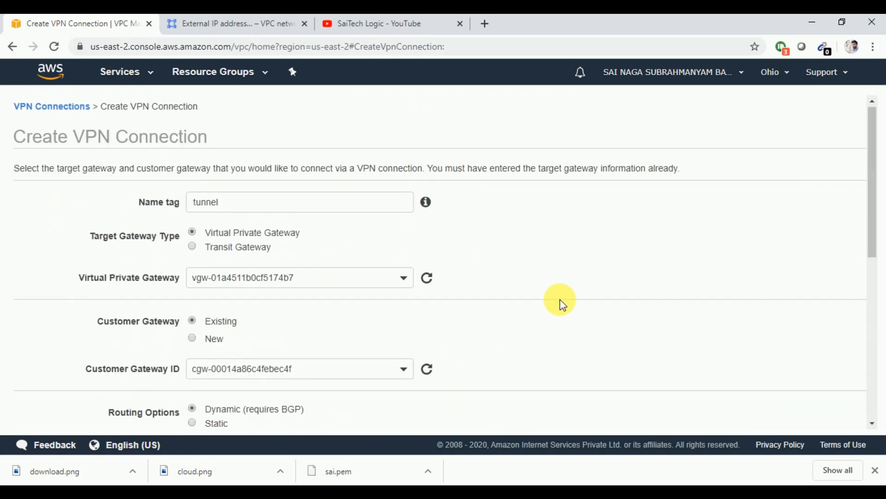
scroll(560, 302, "down", 4)
scroll(562, 305, "up", 3)
scroll(562, 304, "down", 4)
scroll(562, 305, "down", 2)
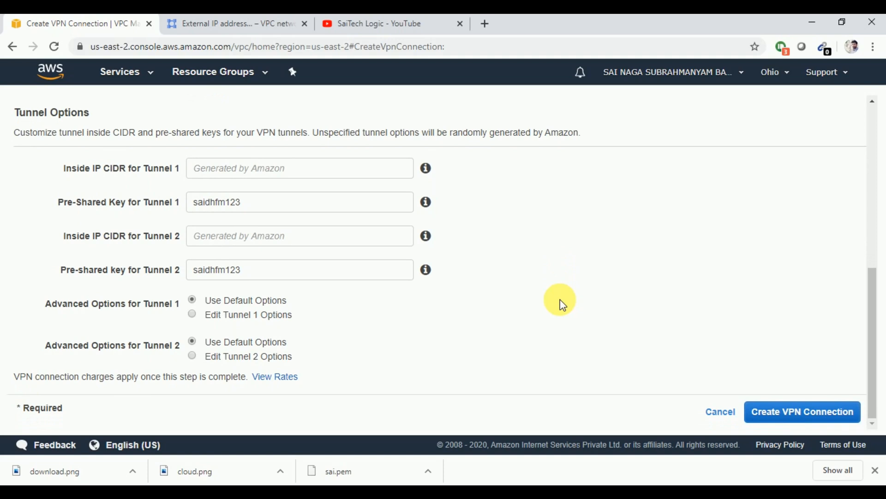
left_click(754, 411)
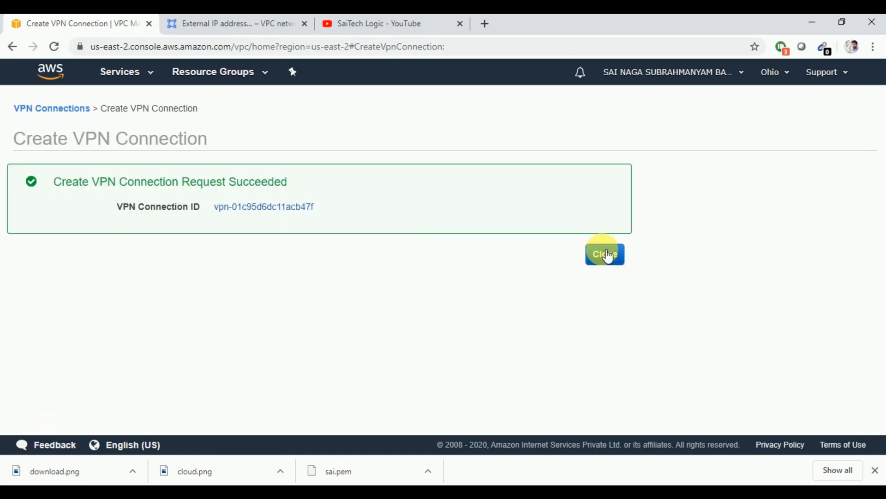
Confirm both tunnels of the tunnel connection are DOWN, then go to Google Cloud's External IP addresses tab
left_click(607, 255)
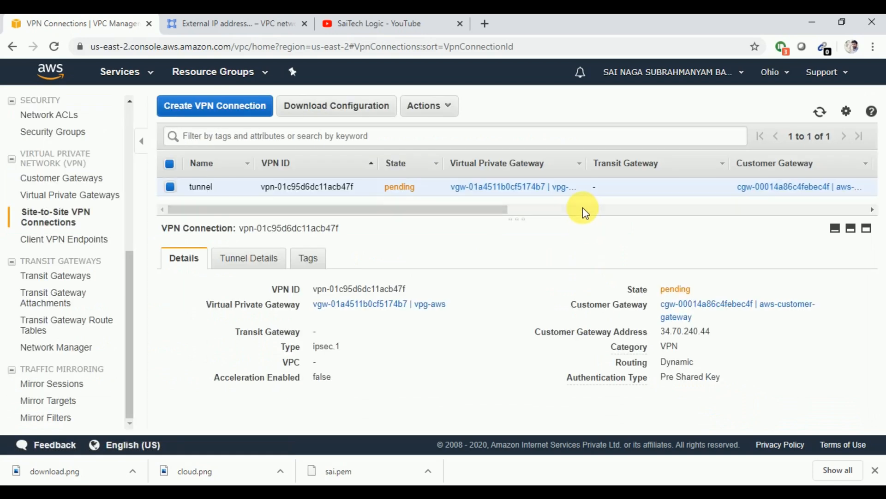
left_click(261, 257)
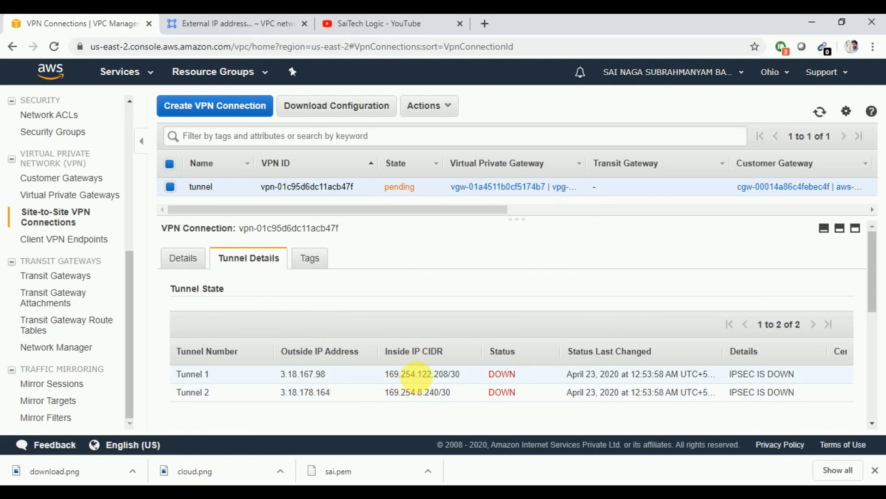
left_click(242, 24)
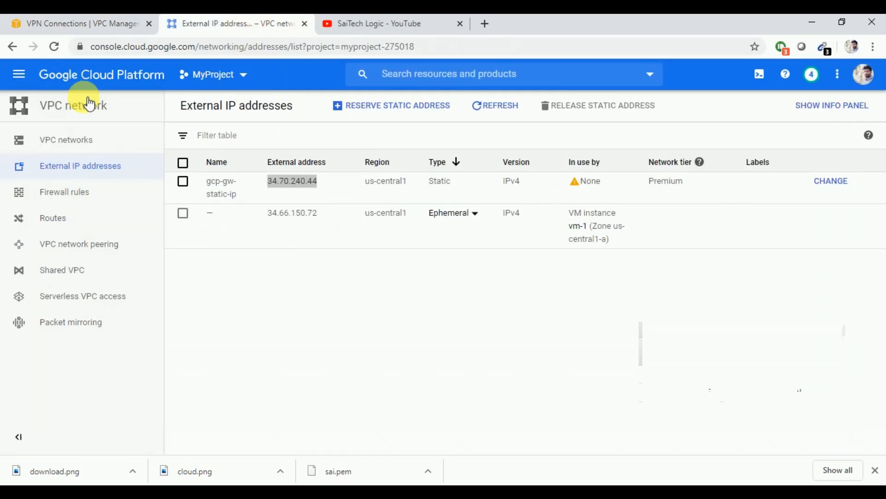
Switch to the Cloud vpn presentation showing slide 14's GCP TO AWS diagram
left_click(517, 484)
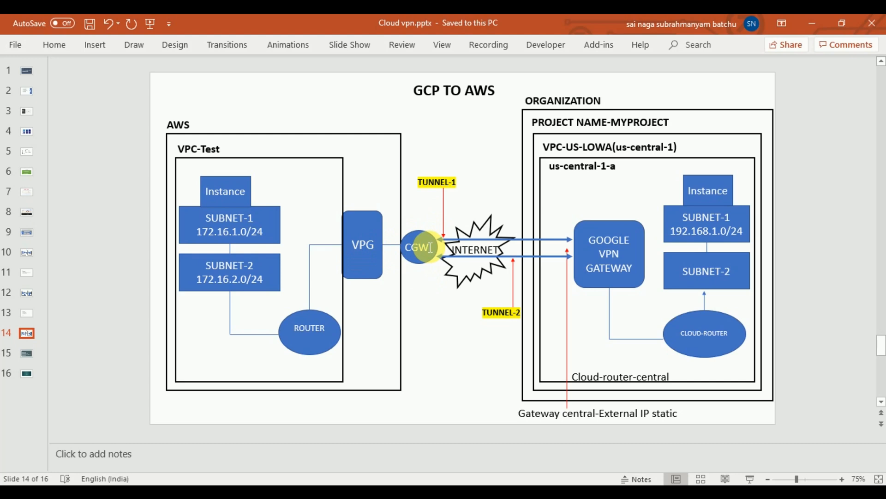
View the STEPS slide, then minimize PowerPoint to return to the External IP addresses page
left_click(27, 356)
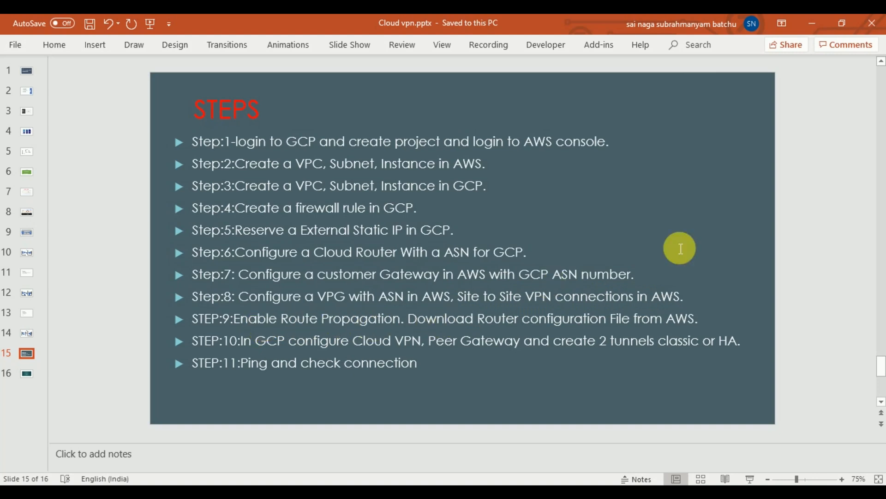
left_click(811, 23)
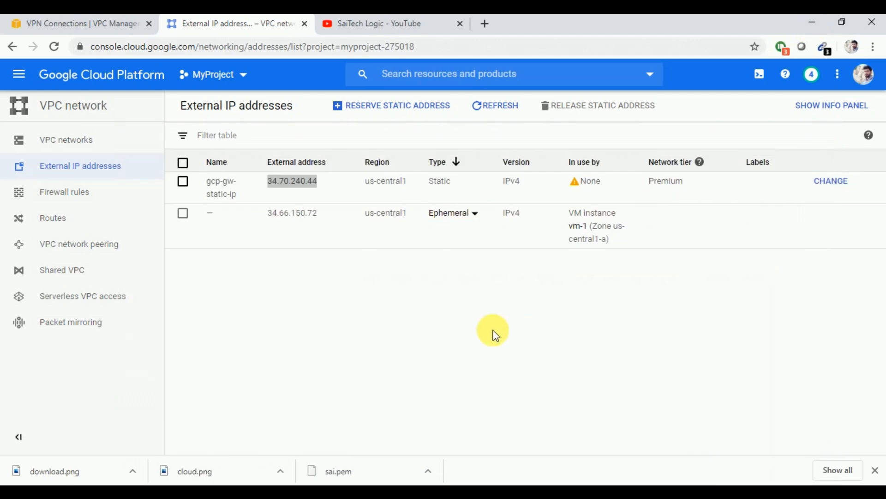
Check aws-customer-gateway, then confirm vpg-aws shows as attached to aws-vpc
left_click(102, 24)
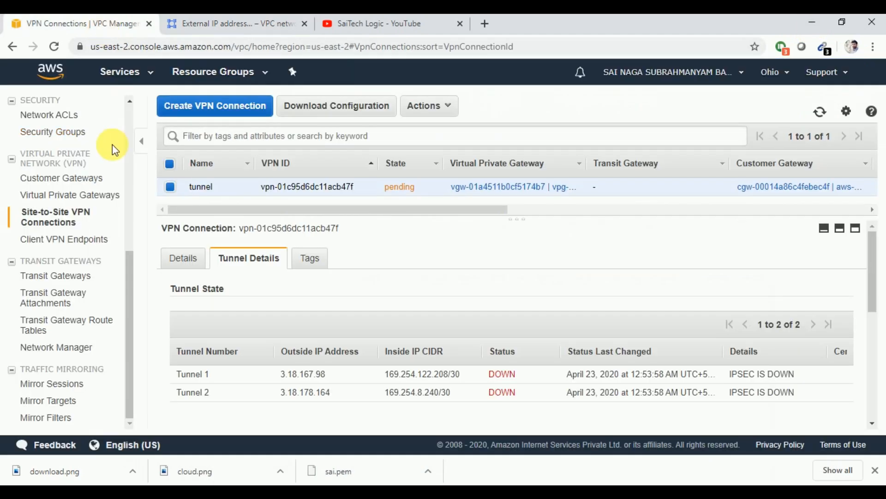
scroll(70, 234, "up", 6)
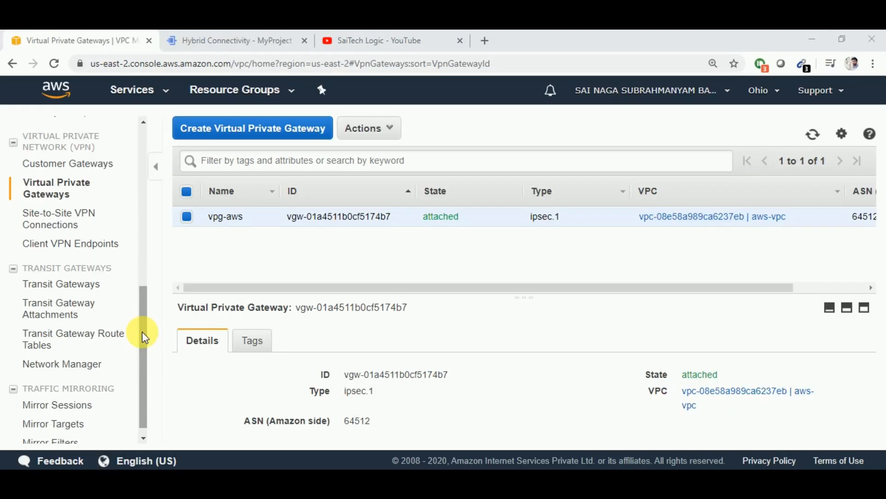
left_click_drag(143, 336, 140, 306)
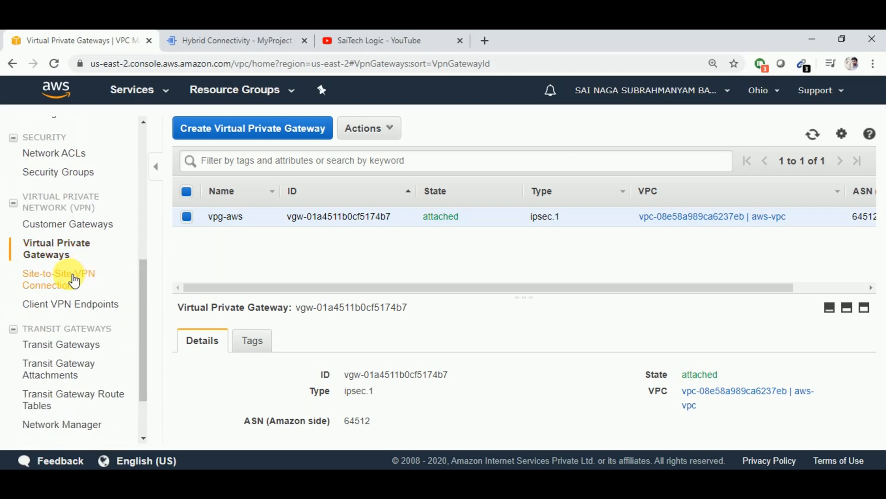
left_click(74, 226)
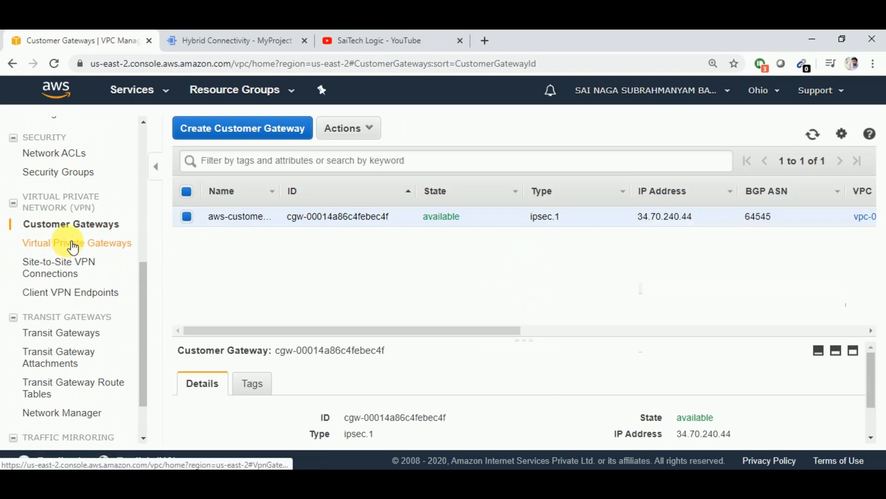
left_click(73, 244)
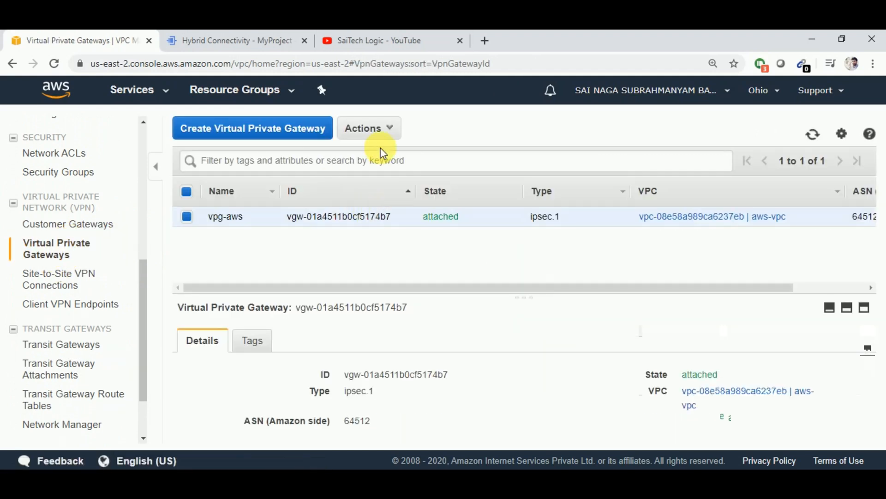
left_click(382, 128)
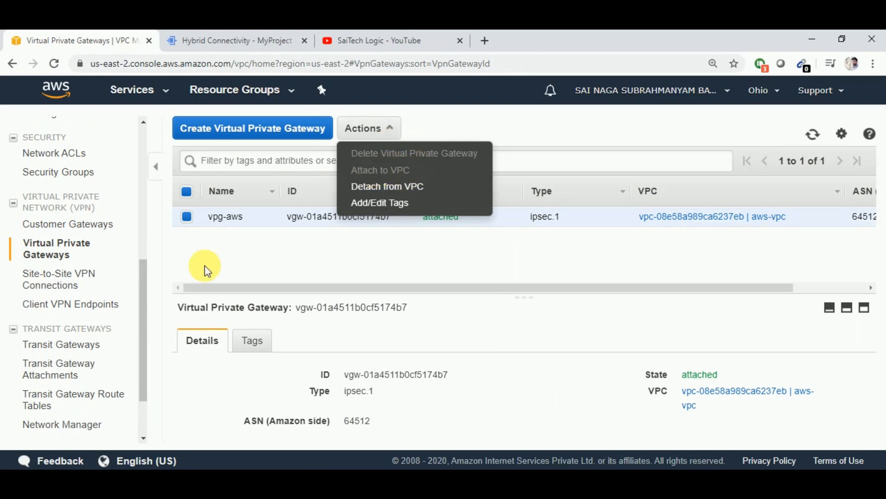
left_click_drag(142, 273, 139, 168)
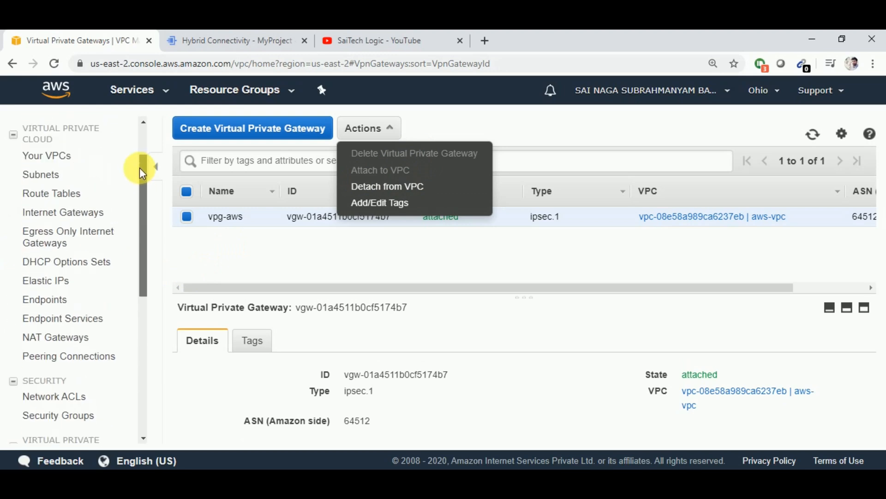
Enable route propagation from vpg-aws on route table rtb-02b50d513f9cd9b9d
left_click(54, 198)
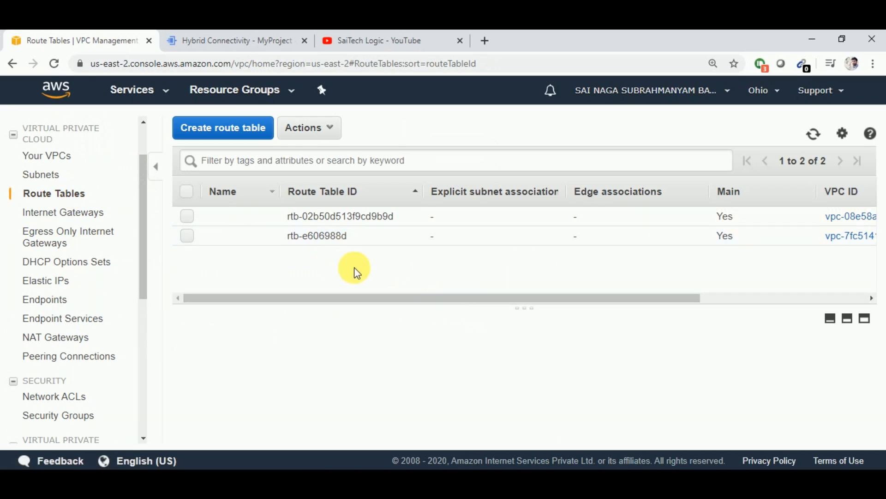
left_click(187, 218)
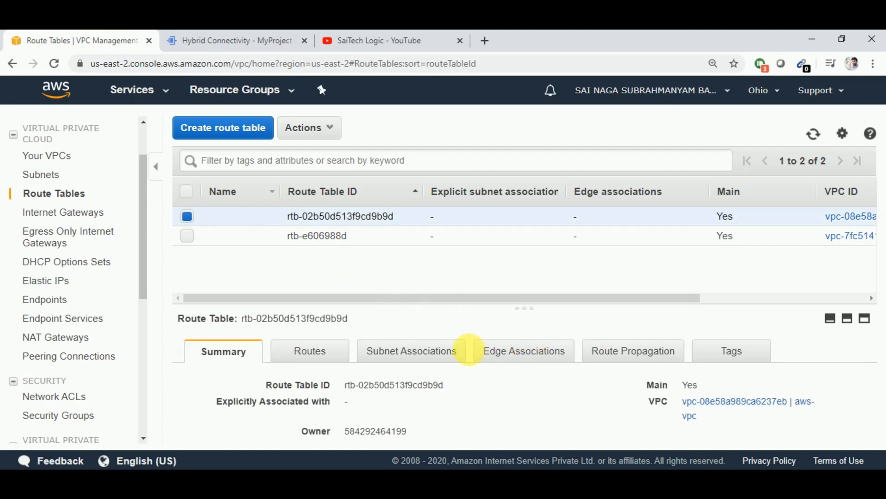
left_click(635, 350)
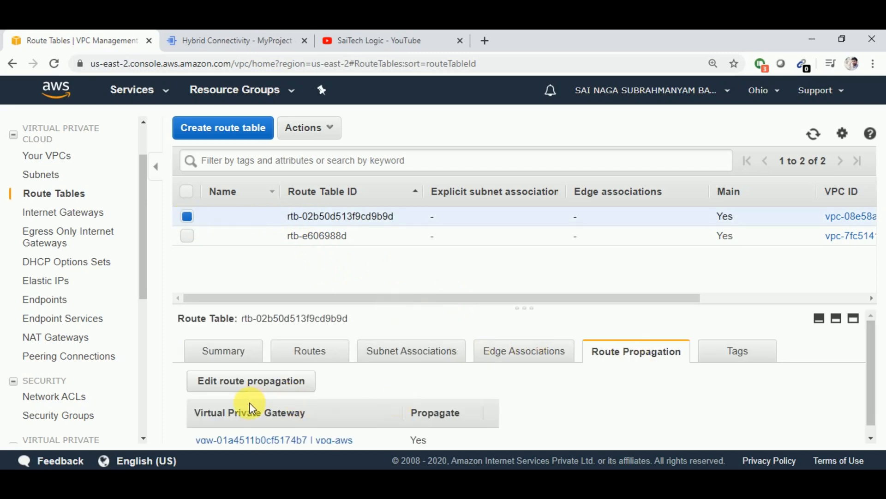
left_click(253, 380)
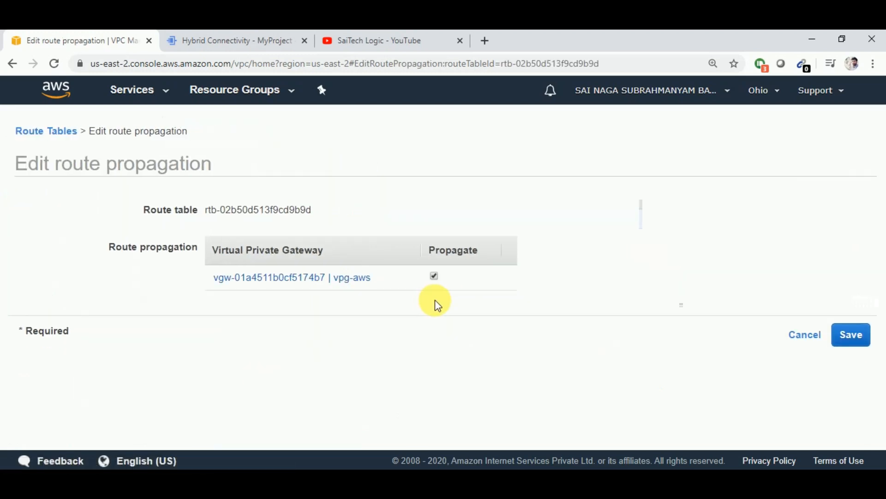
left_click(851, 336)
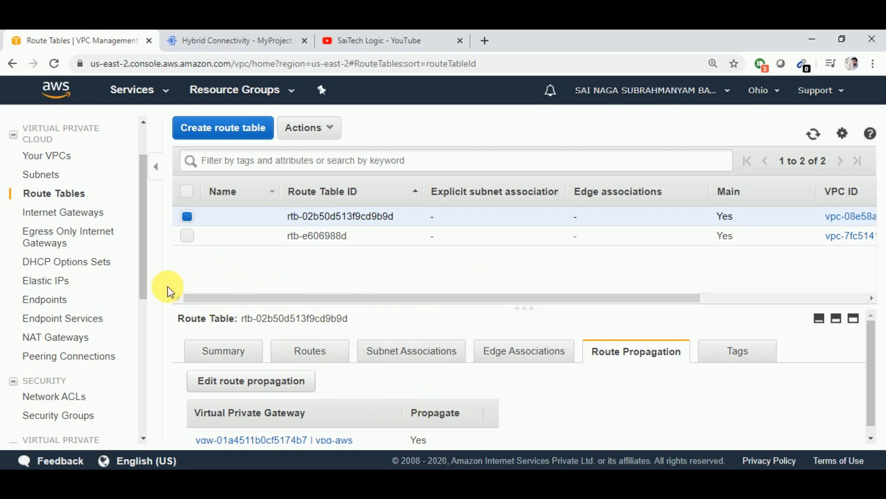
Review the route table's routes, then return to the Site-to-Site VPN Connections list
left_click(316, 356)
scroll(140, 345, "down", 5)
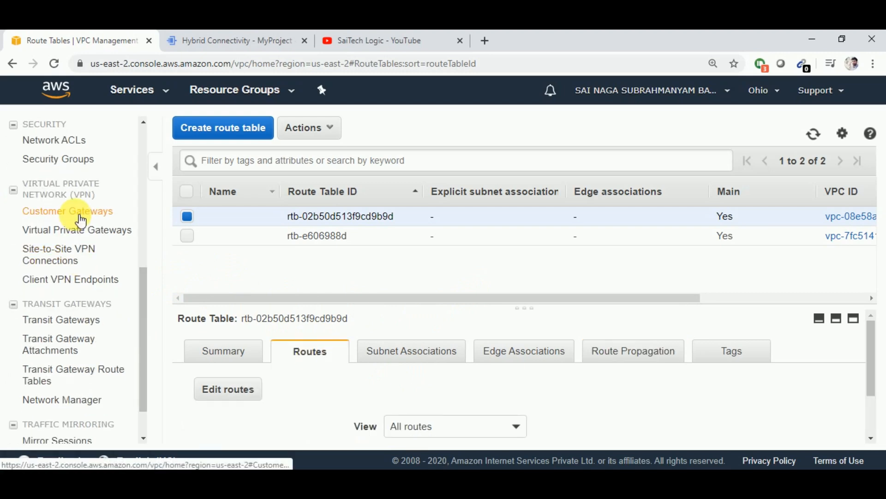
left_click(73, 230)
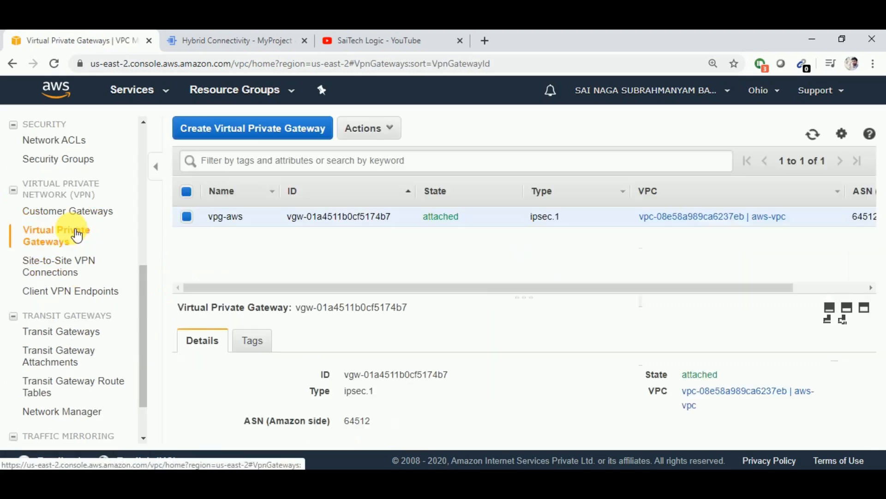
left_click(54, 272)
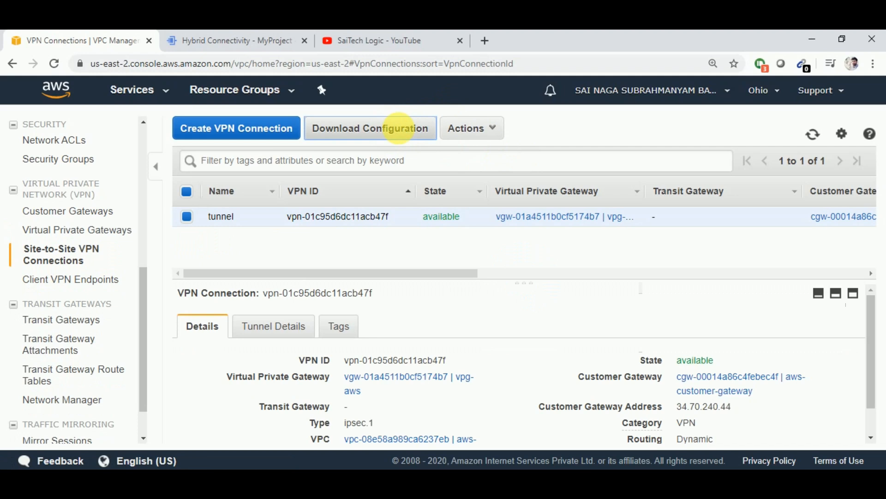
Download the tunnel connection's Generic vendor configuration, then go to Google Cloud's Hybrid Connectivity VPN page
left_click(404, 135)
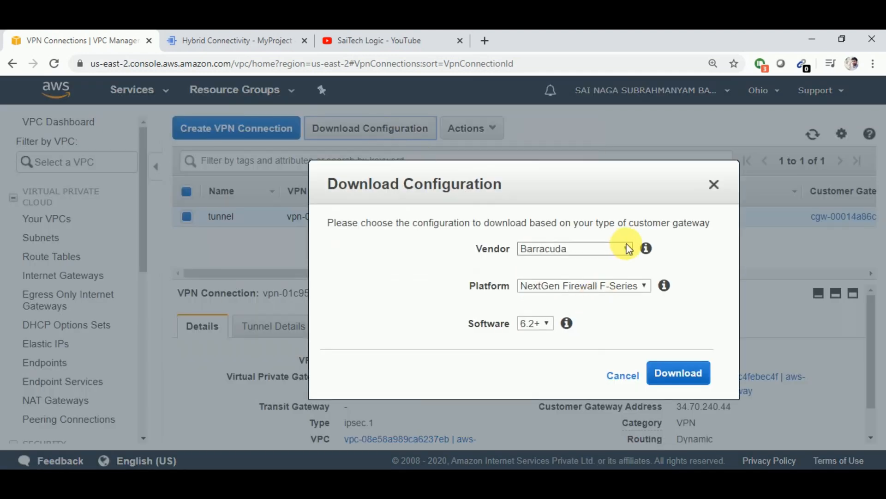
left_click(559, 256)
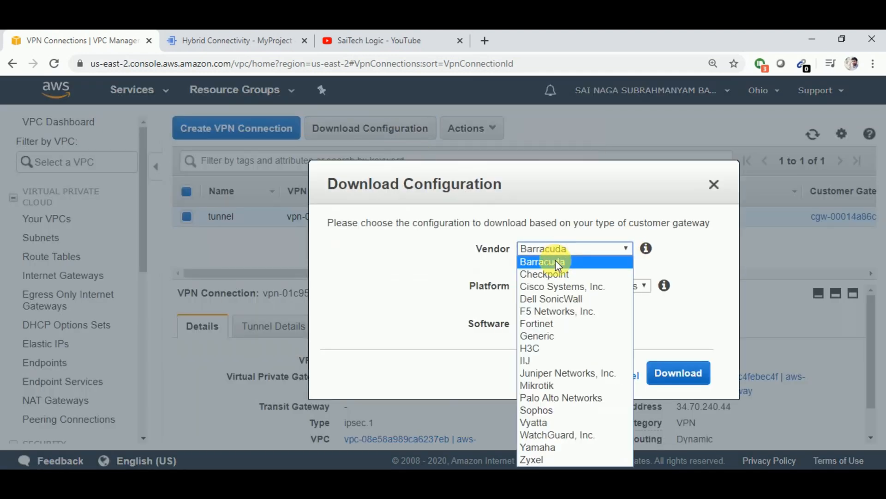
left_click(541, 333)
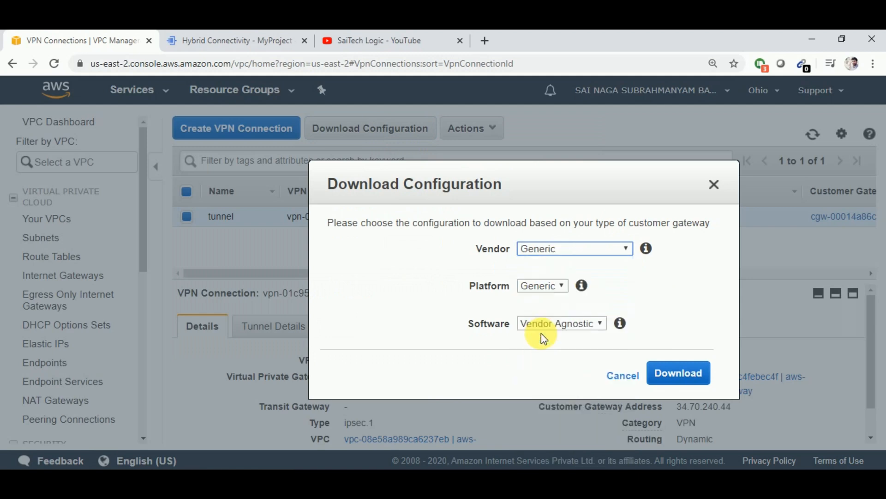
left_click(664, 383)
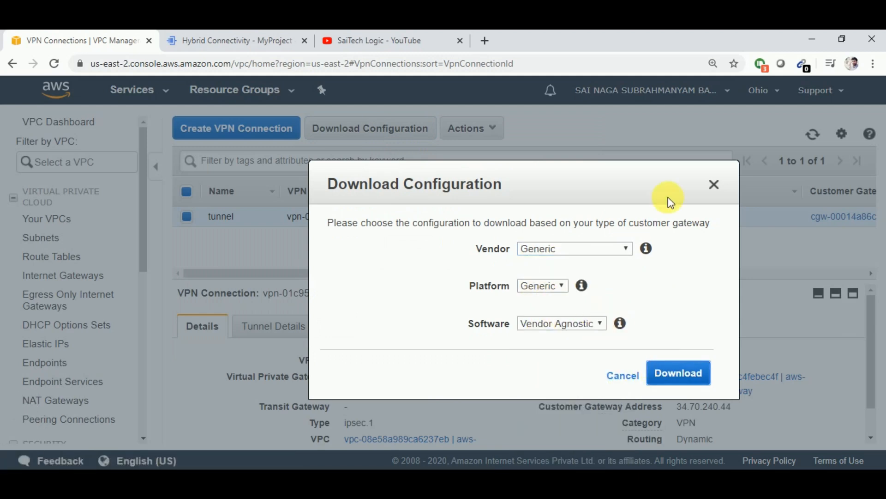
left_click(717, 184)
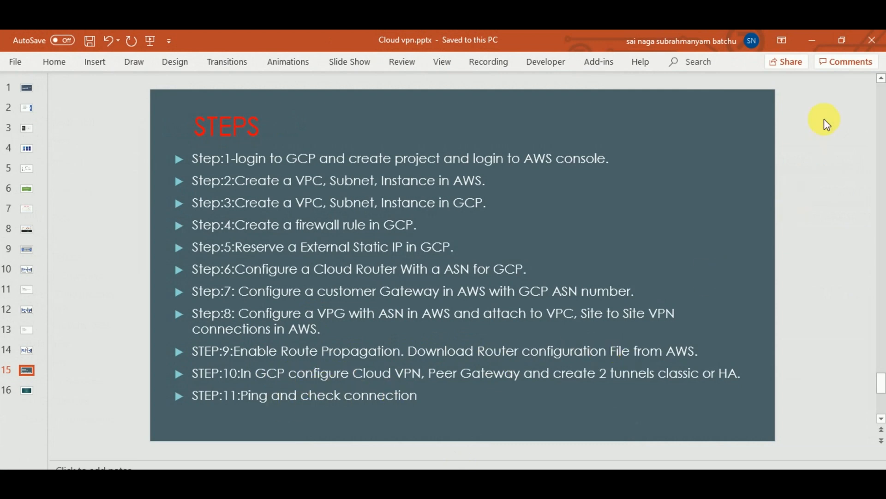
left_click(808, 40)
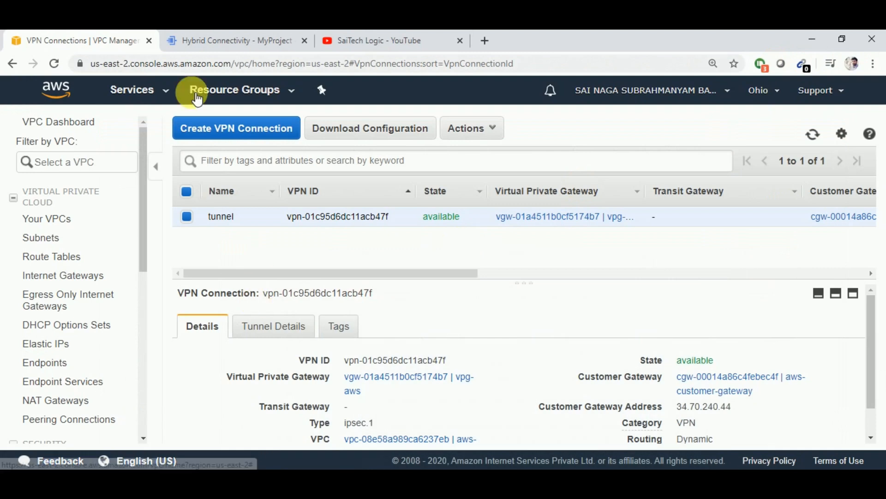
left_click(193, 43)
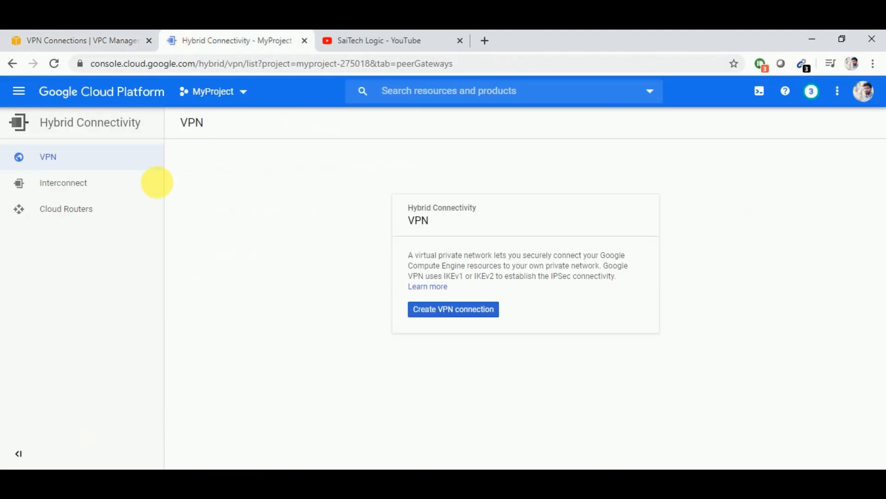
Choose Classic VPN to begin a new Cloud VPN connection form
left_click(462, 309)
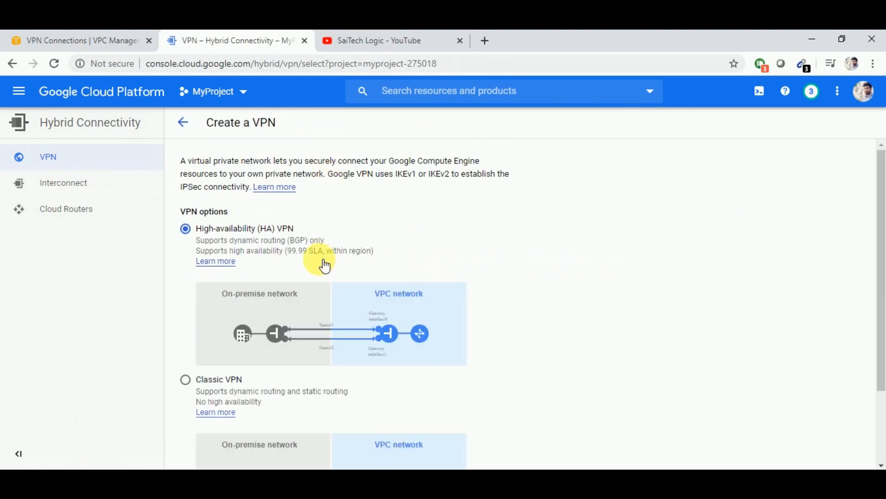
left_click(185, 124)
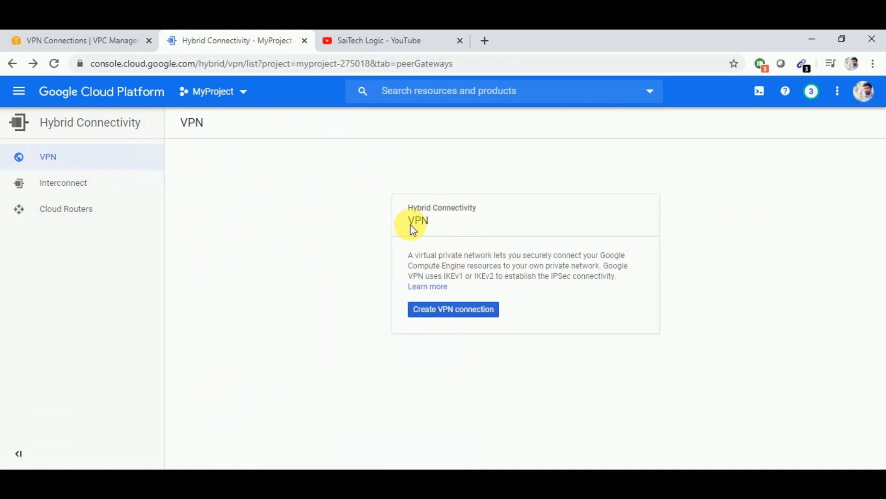
left_click(453, 316)
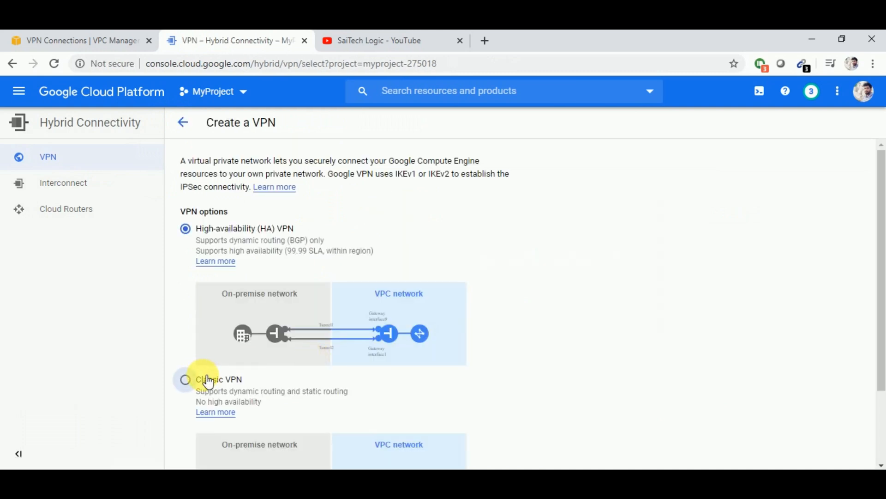
left_click(197, 383)
scroll(263, 370, "down", 3)
left_click(222, 445)
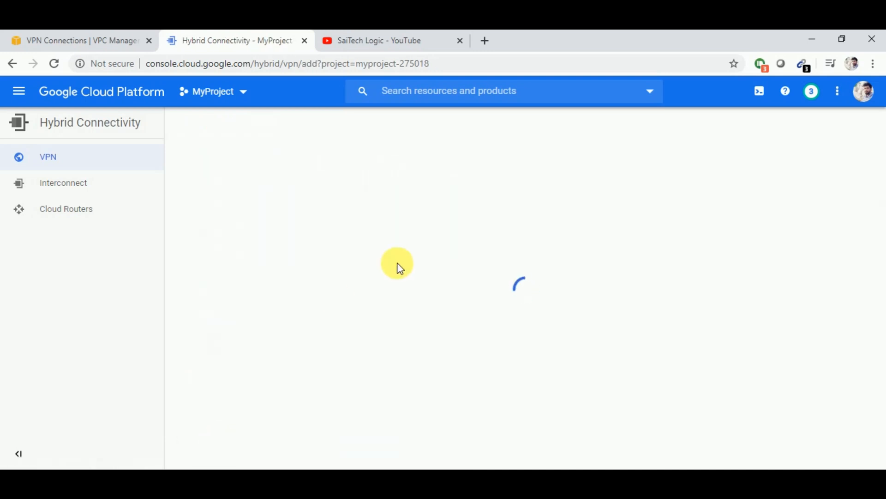
scroll(400, 267, "down", 5)
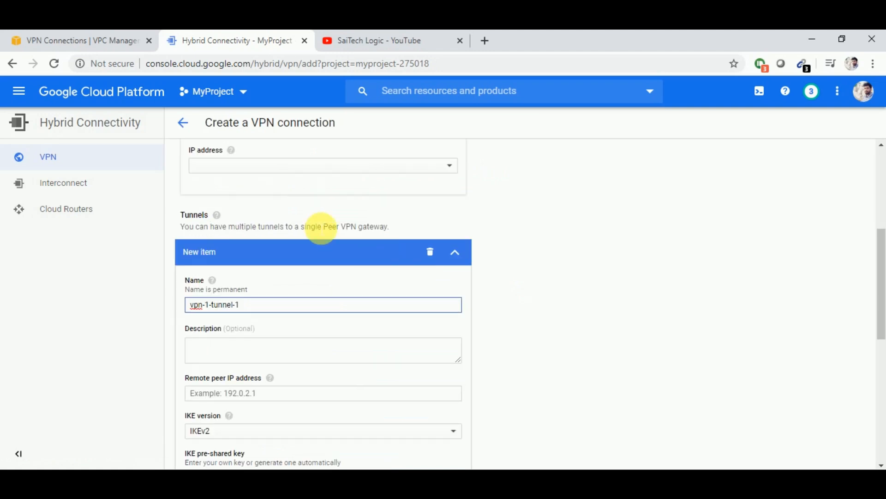
scroll(322, 228, "up", 5)
Name the gateway gcp-vpn-gateway on gcp-vpc in us-central1 with IP 34.70.240.44
left_click_drag(228, 236, 181, 244)
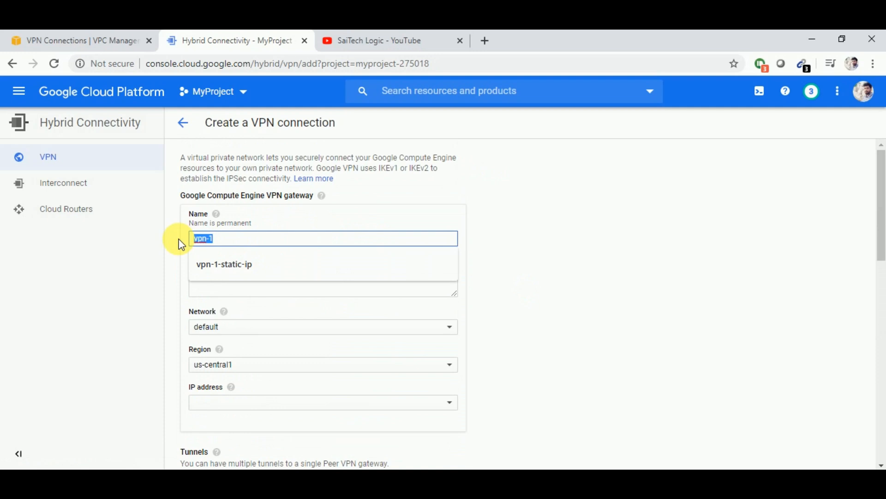
type("g")
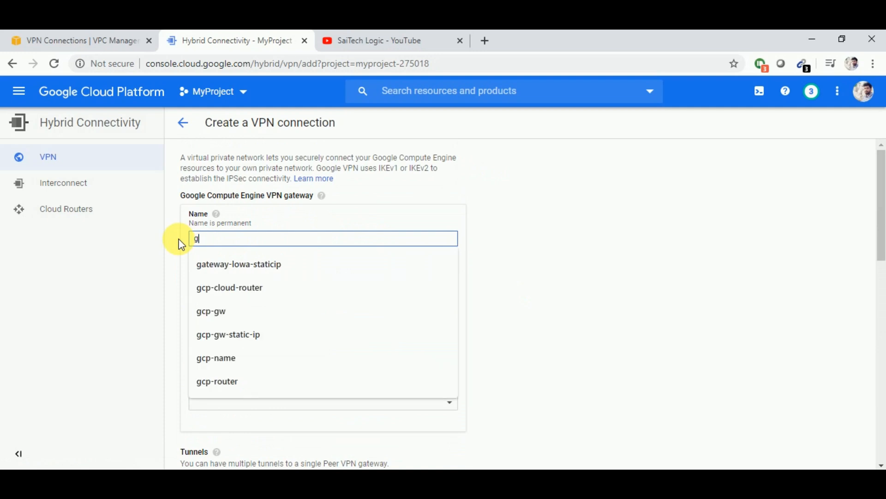
type("cp-vp")
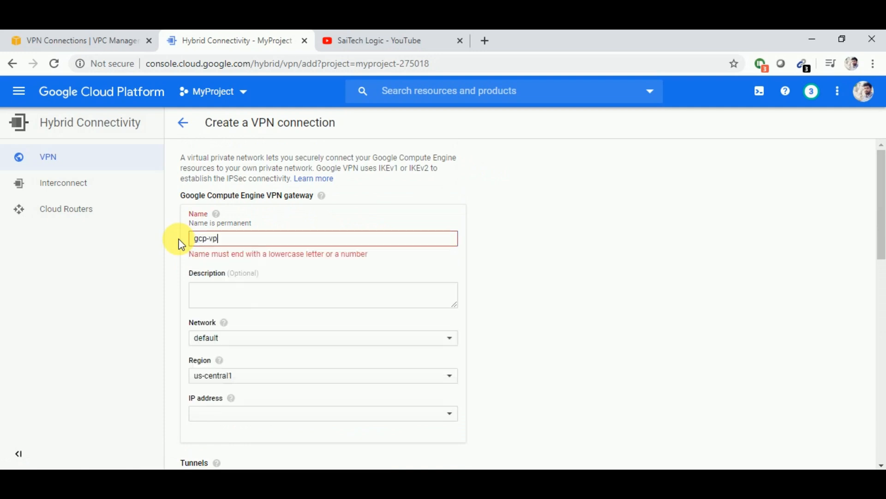
type("n-gateway")
left_click(234, 325)
left_click(231, 346)
left_click(235, 366)
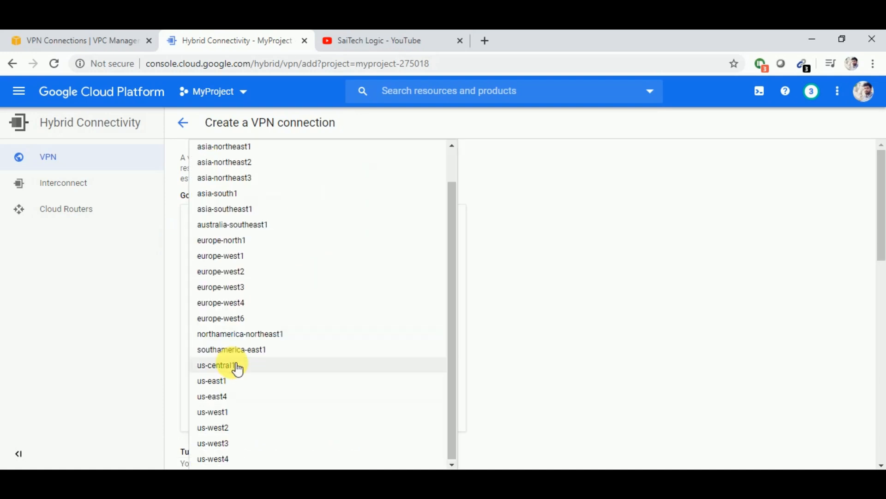
left_click(238, 365)
scroll(554, 364, "down", 6)
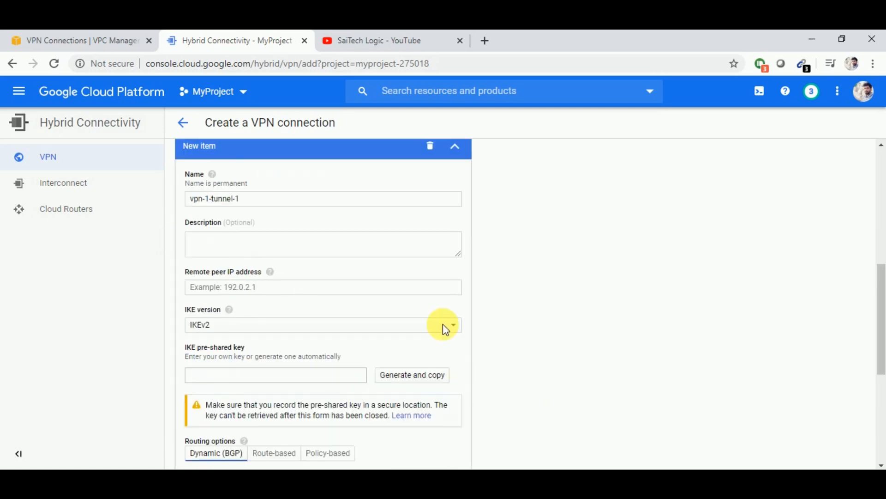
scroll(425, 243, "up", 4)
left_click(403, 232)
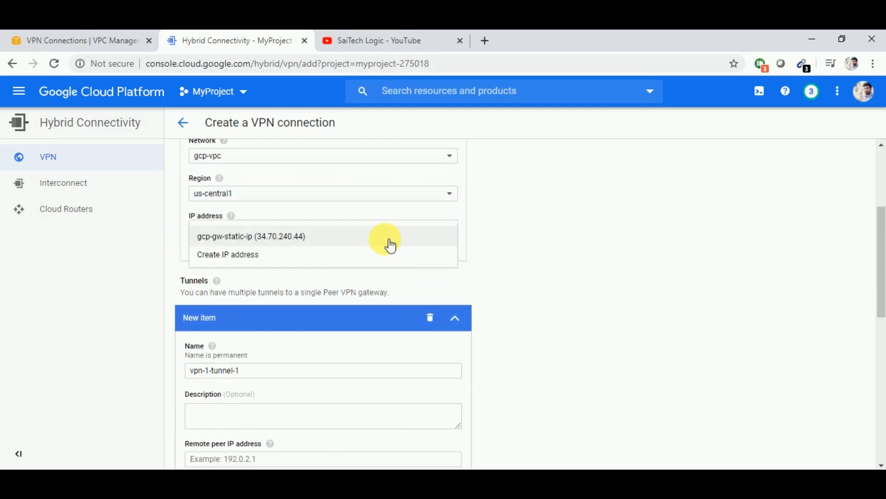
left_click(332, 236)
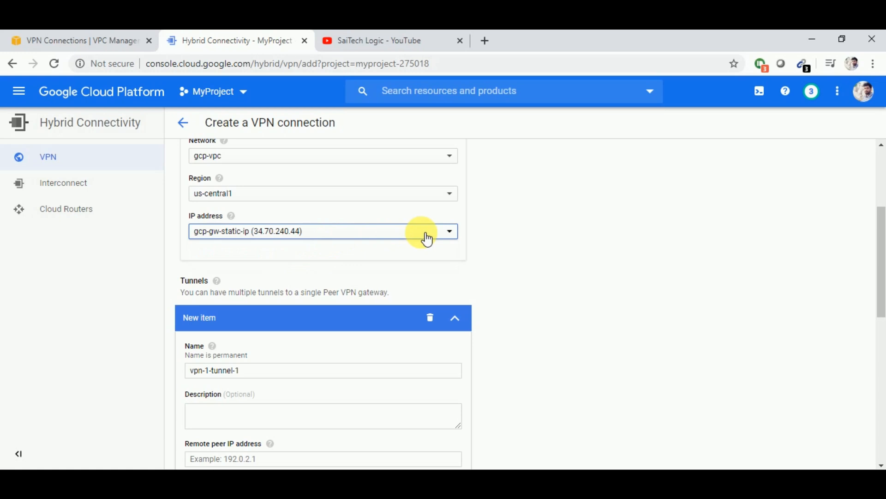
Remove the default tunnel and create the gateway without tunnels
scroll(516, 267, "down", 1)
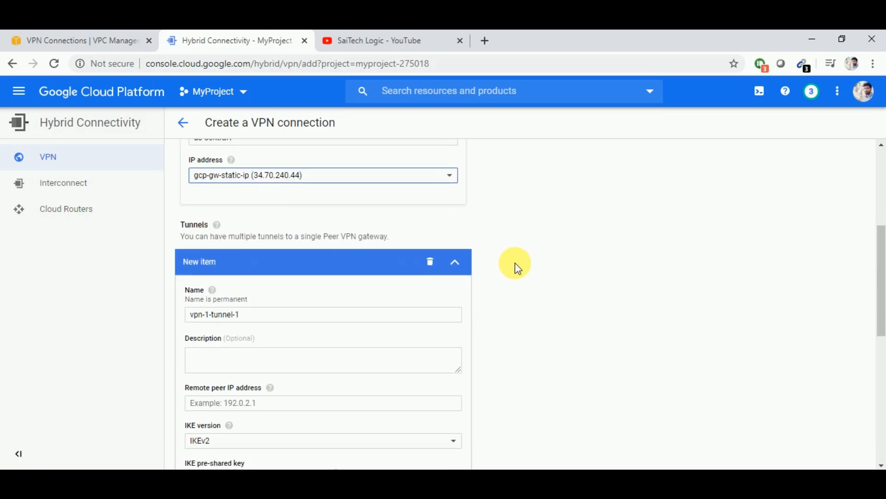
left_click(429, 261)
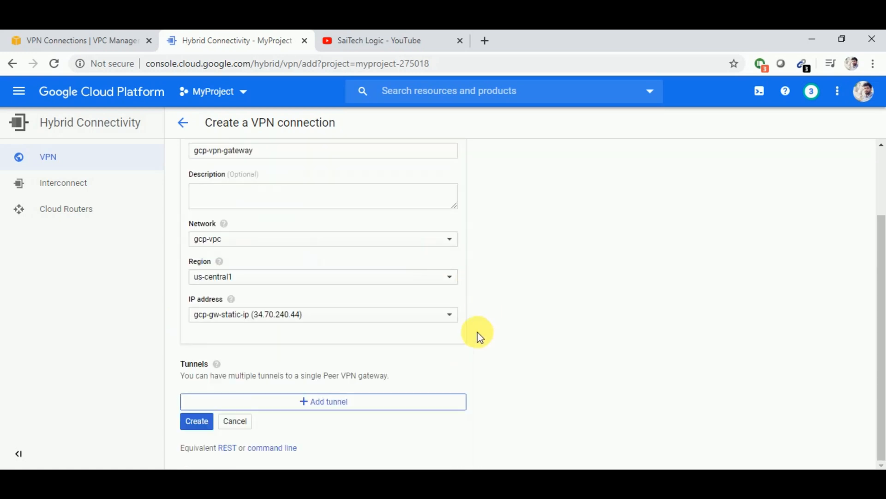
left_click(203, 421)
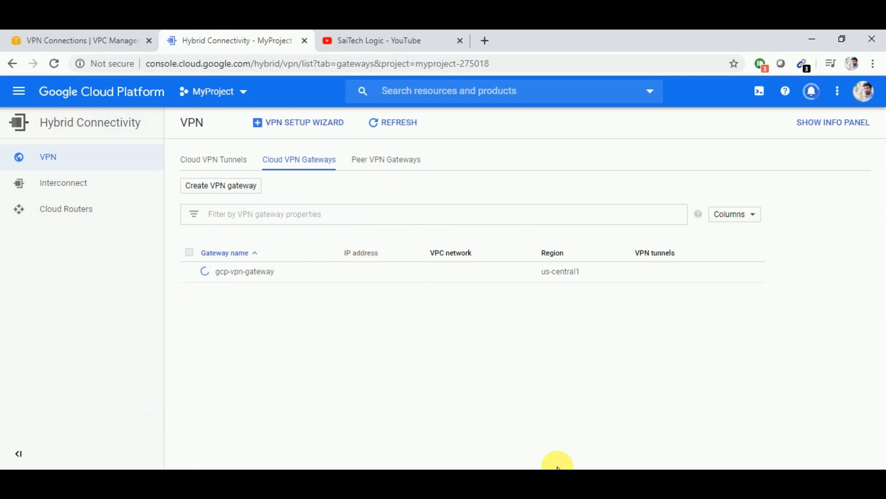
Check the GCP TO AWS diagram on slide 14, then view the empty Peer VPN Gateways list
key("alt+Tab")
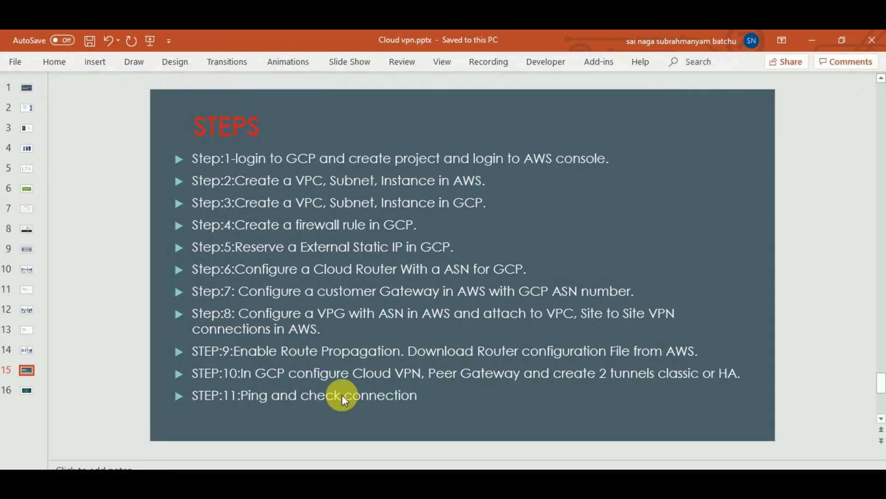
left_click(33, 352)
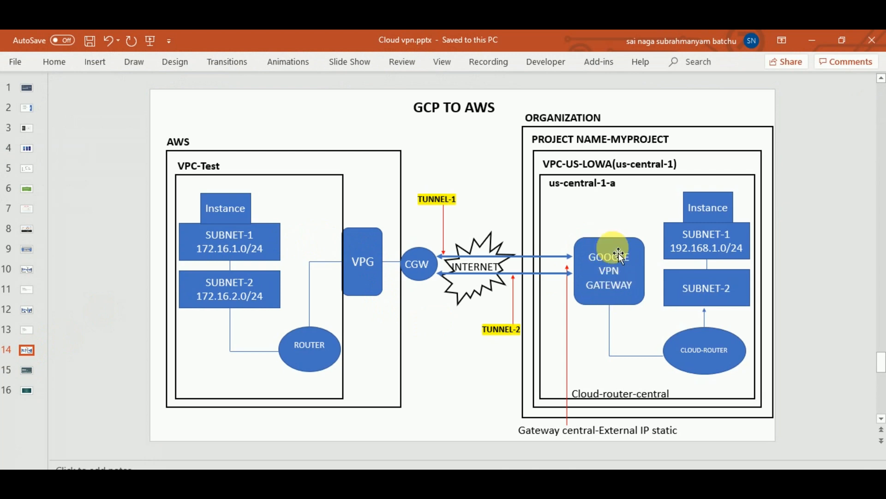
left_click(809, 43)
left_click(377, 161)
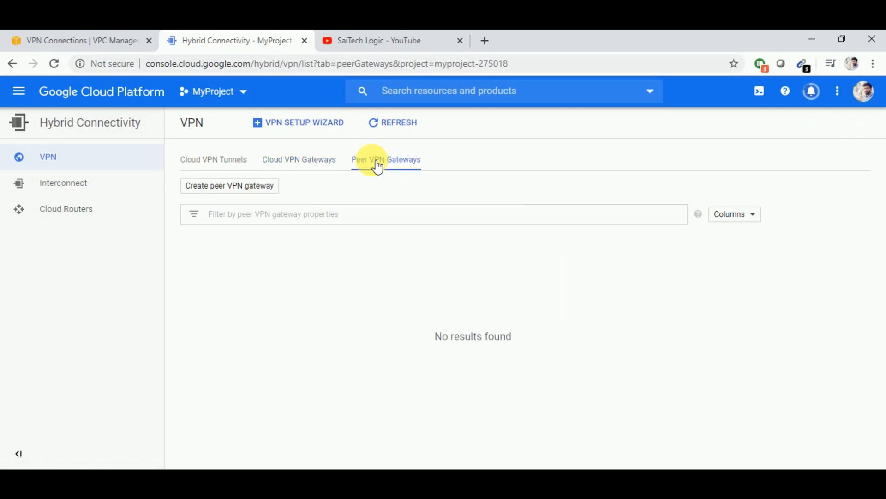
Start a new peer VPN gateway named peer-gateway with two interfaces
left_click(246, 190)
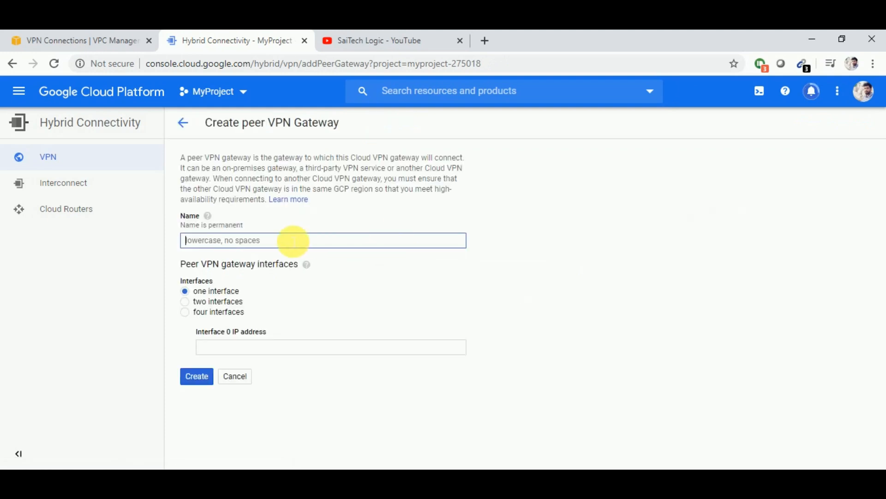
left_click(279, 245)
type("peer-gat")
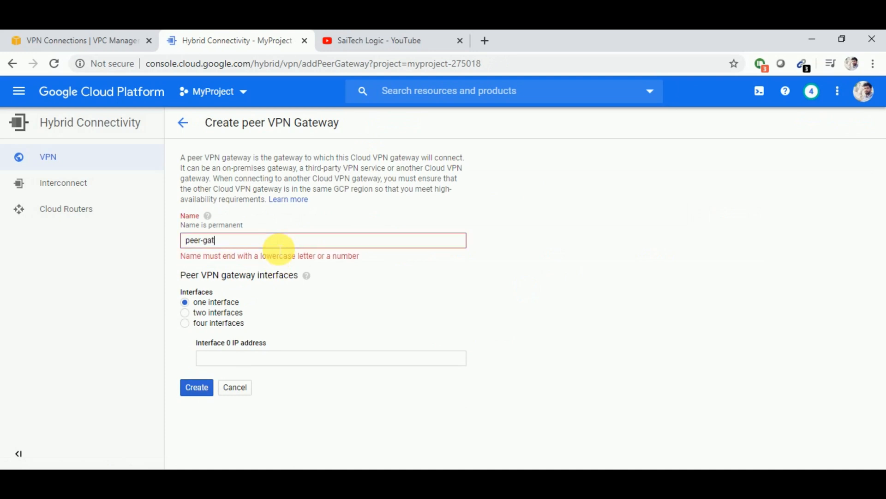
type("eway")
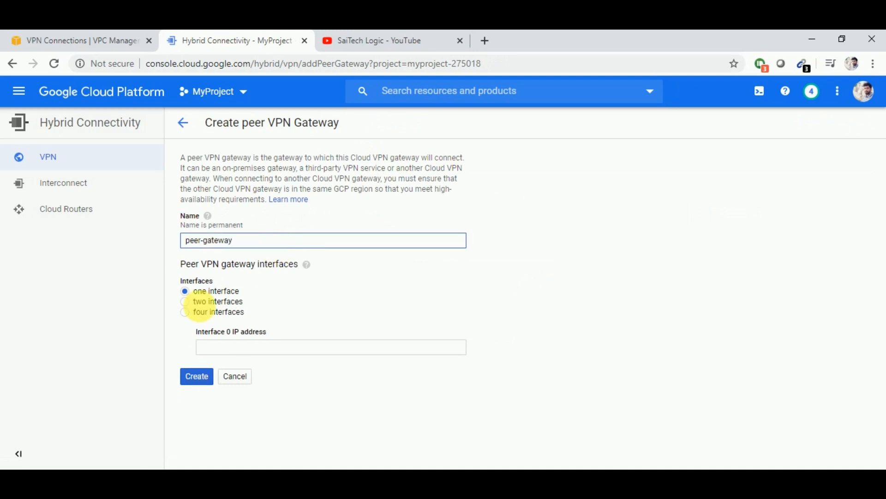
left_click(203, 303)
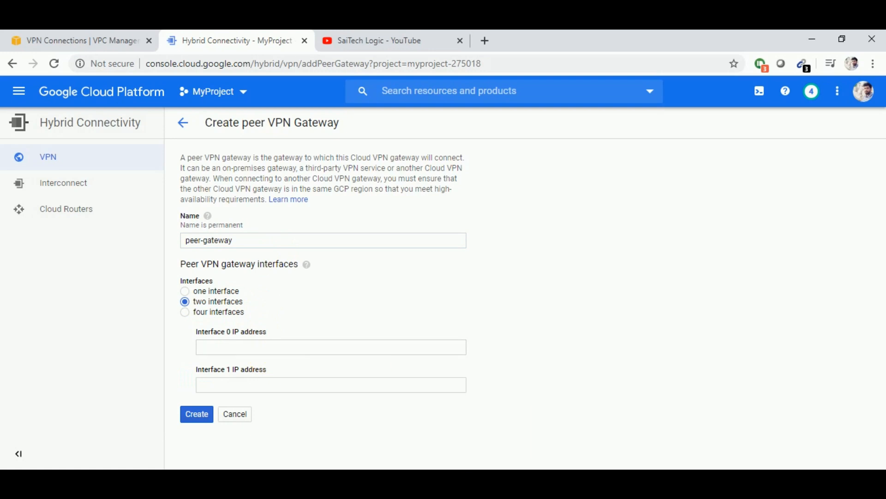
Copy AWS Tunnel 1's outside IP 3.18.167.98 into the Interface 0 IP address field
left_click(115, 39)
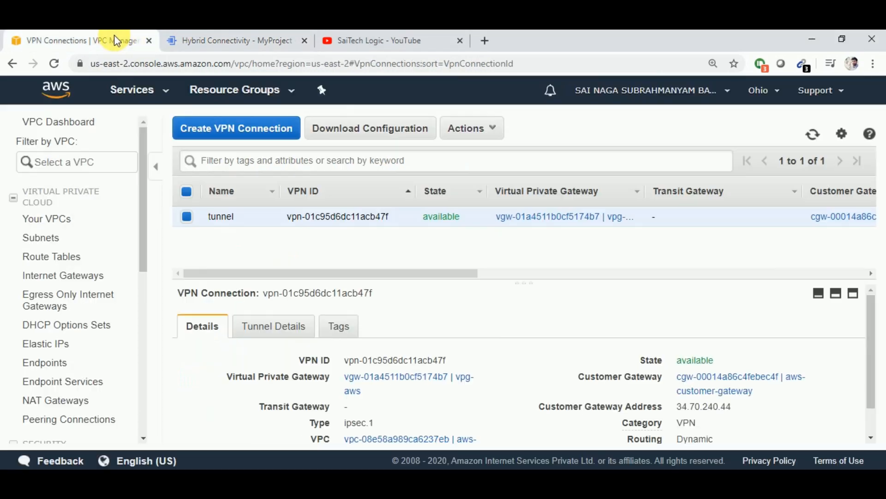
scroll(577, 397, "down", 1)
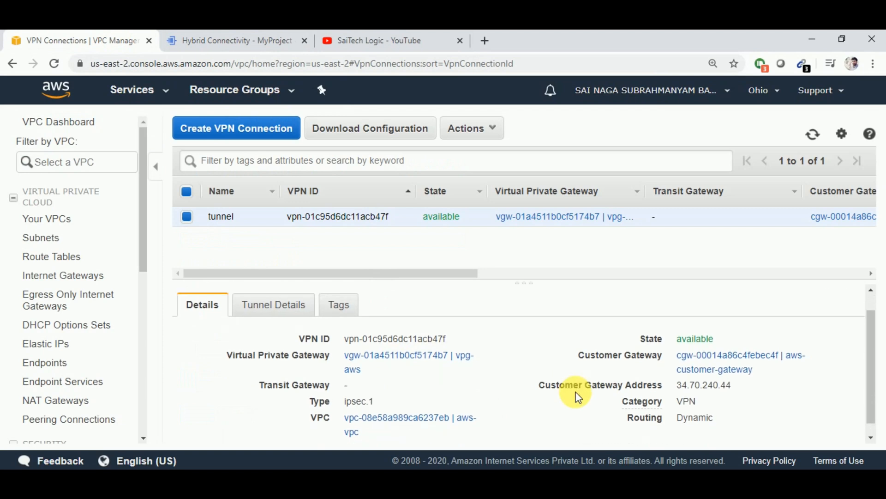
scroll(577, 397, "up", 2)
left_click(280, 330)
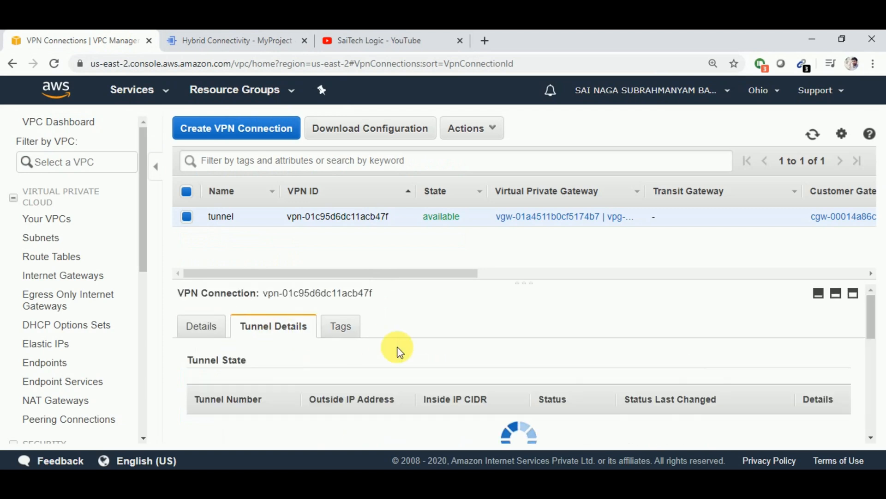
scroll(397, 348, "down", 5)
scroll(396, 352, "up", 2)
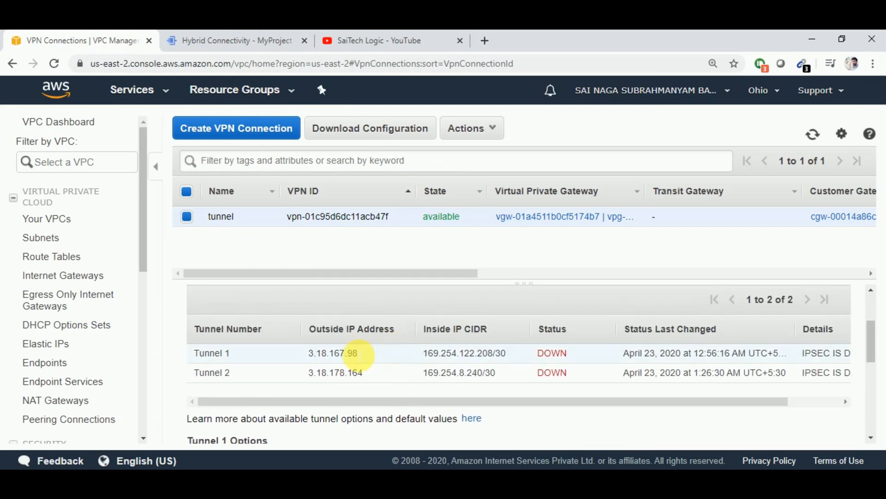
left_click_drag(363, 357, 290, 359)
key("ctrl+c")
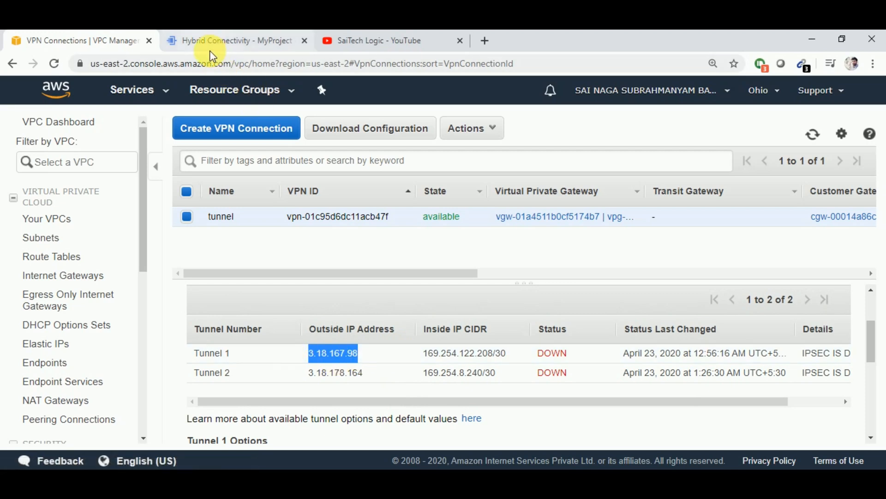
left_click(231, 40)
left_click(242, 350)
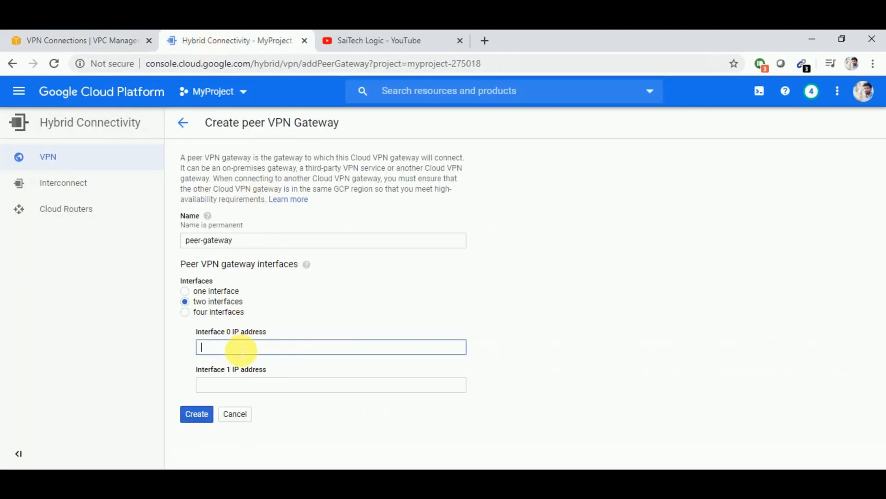
key("ctrl+v")
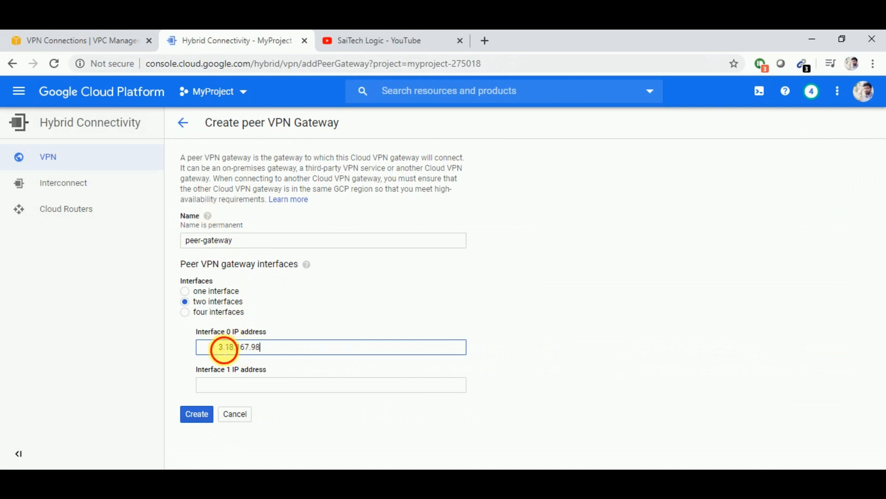
left_click_drag(223, 349, 168, 346)
key("BackSpace")
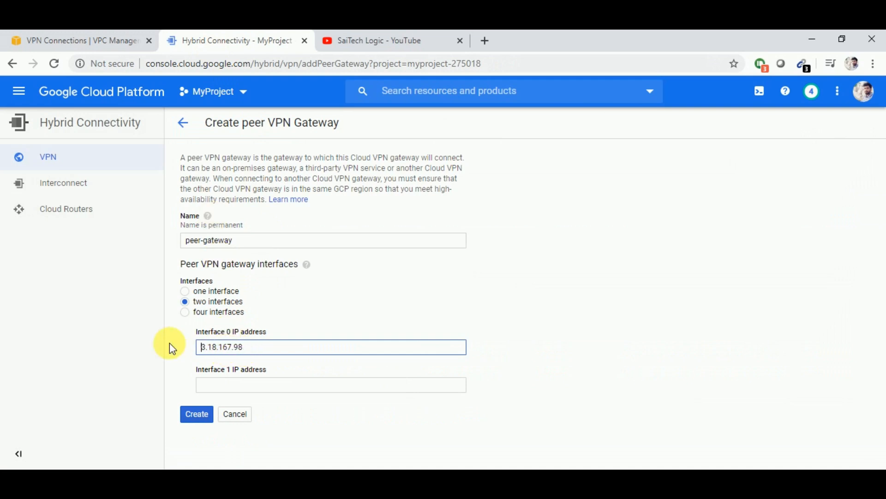
Enter Tunnel 2's IP 3.18.178.164 for Interface 1 and create the peer gateway
left_click(133, 35)
left_click_drag(364, 373, 306, 374)
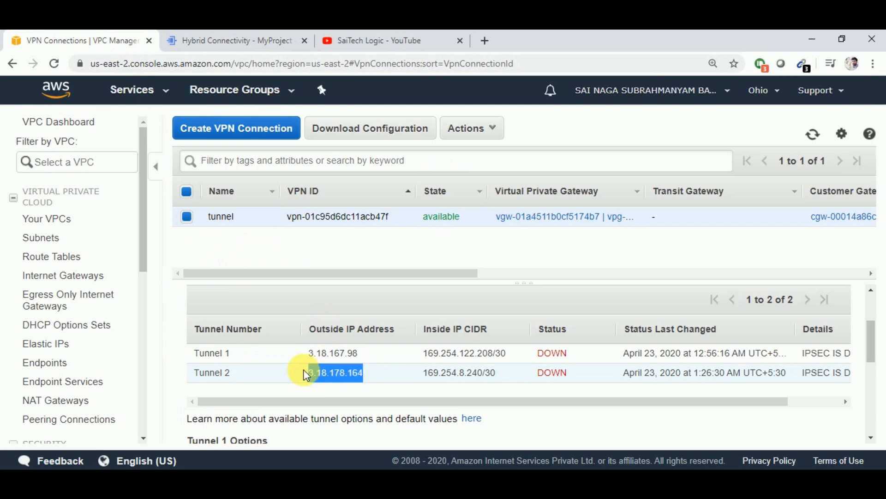
left_click(234, 40)
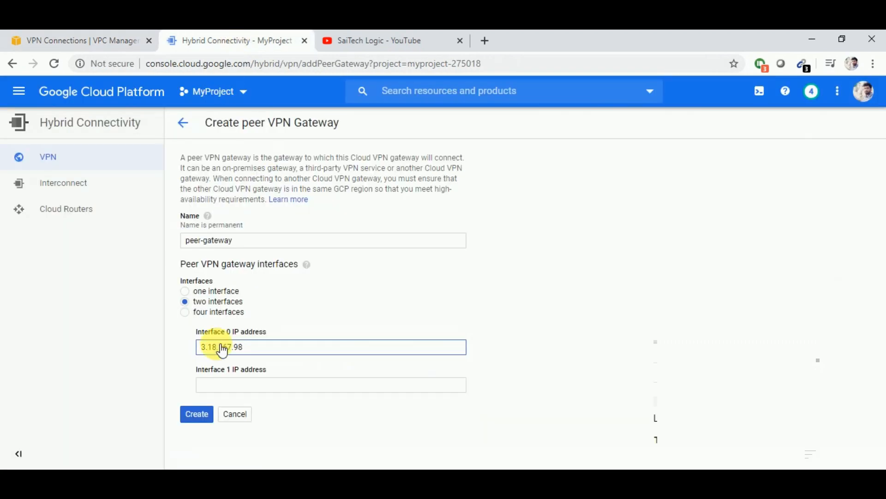
left_click(226, 386)
left_click(203, 415)
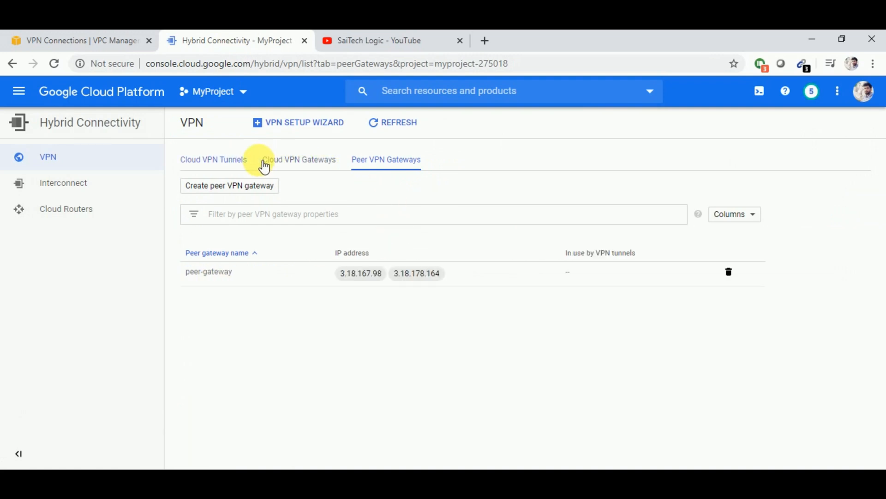
left_click(310, 167)
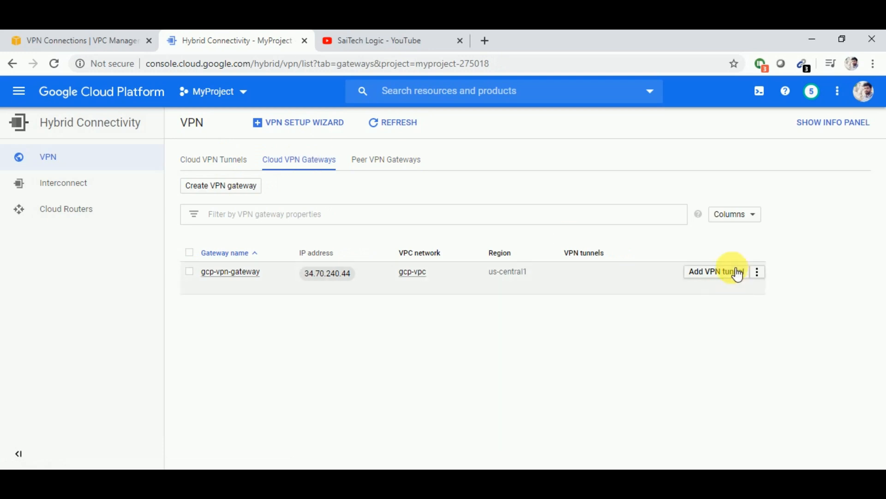
Start a tunnel on gcp-vpn-gateway with remote peer IP 3.18.167.98 from AWS Tunnel 1
left_click(738, 274)
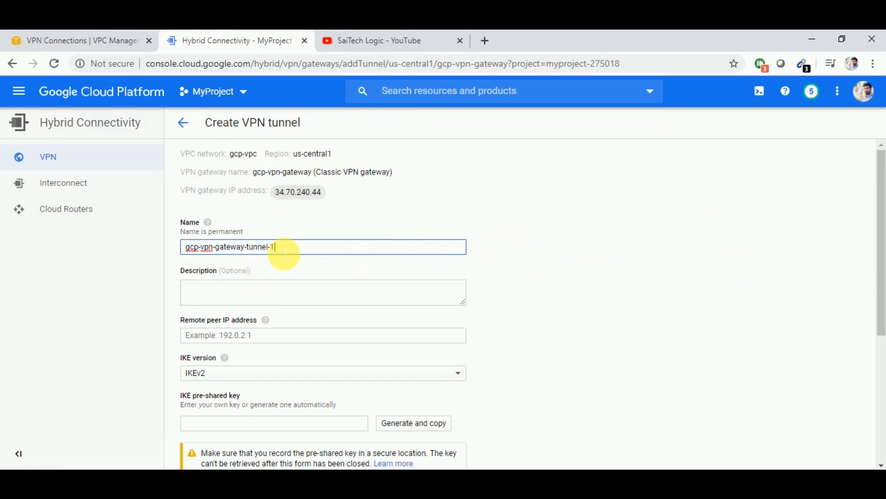
left_click(258, 291)
scroll(258, 291, "down", 1)
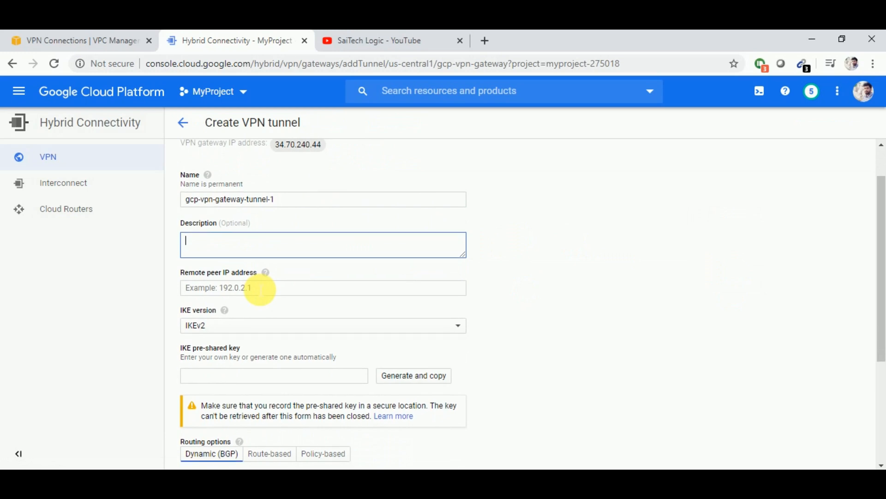
left_click(260, 288)
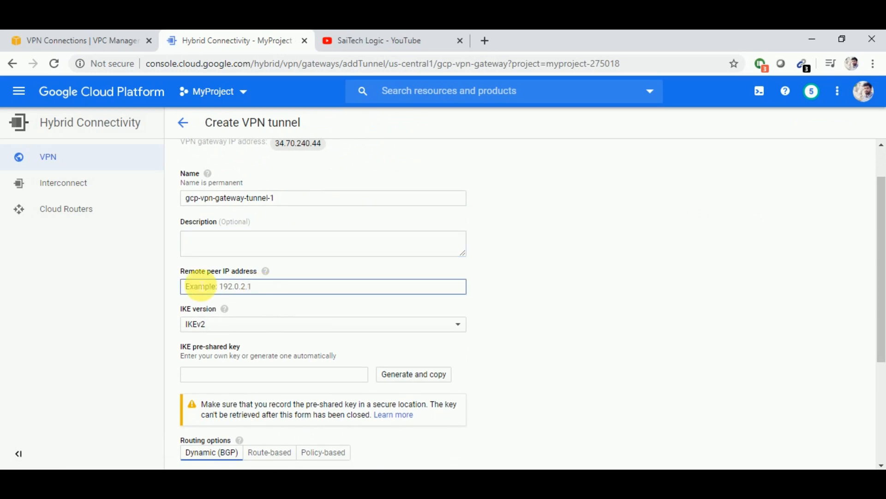
left_click(107, 42)
left_click_drag(359, 353, 319, 356)
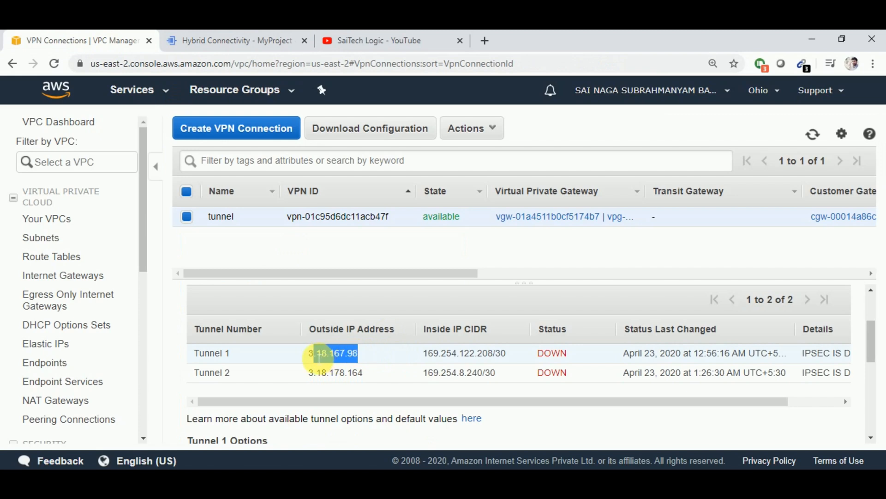
left_click(203, 41)
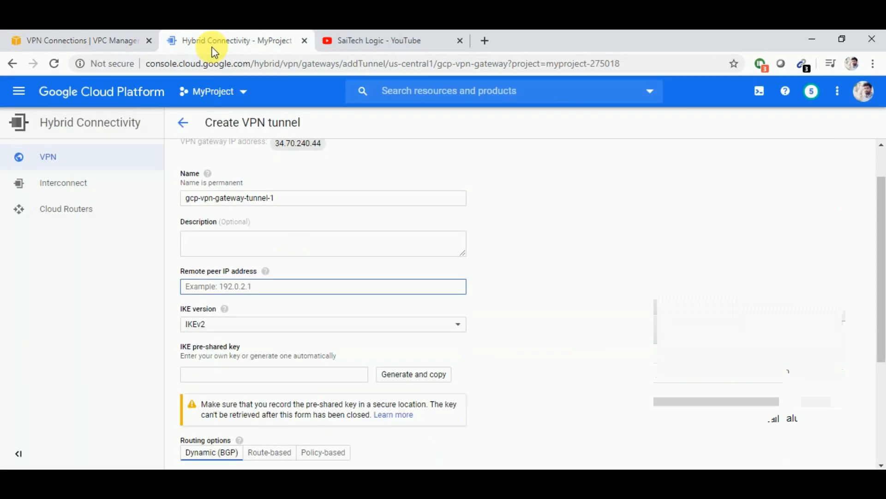
left_click(221, 285)
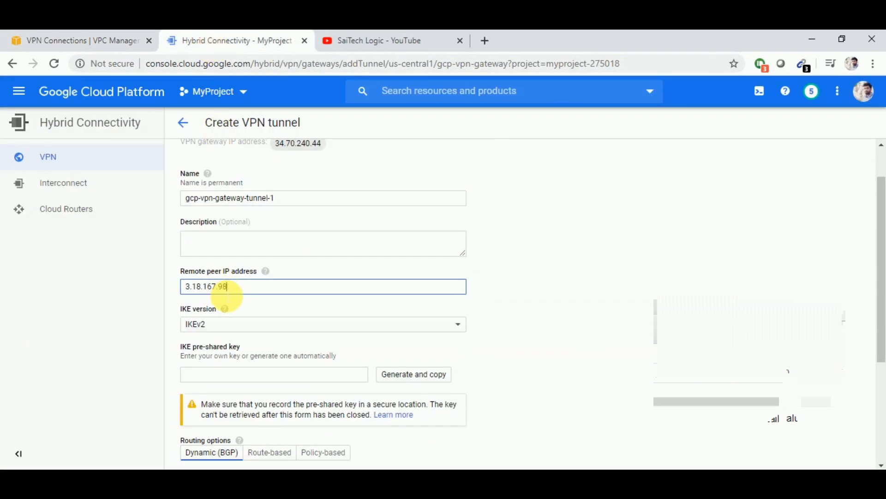
Choose IKEv1 as the IKE version and bring up the AWS configuration file
left_click(249, 325)
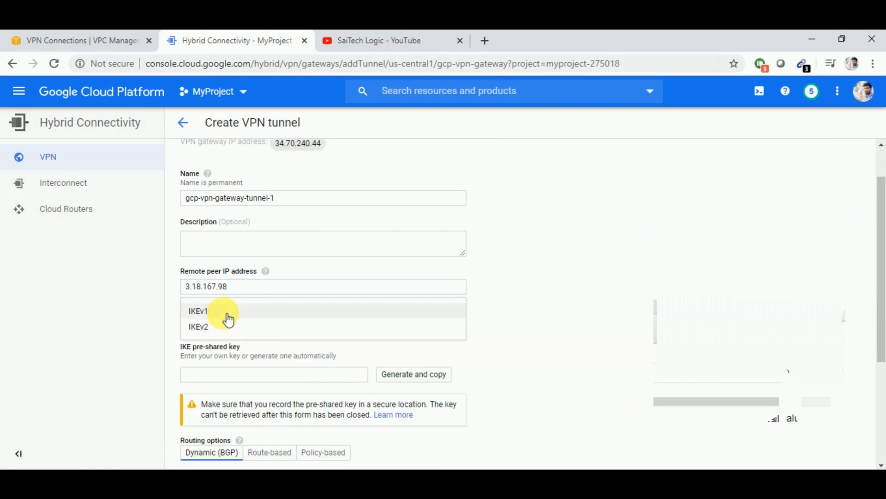
left_click(228, 318)
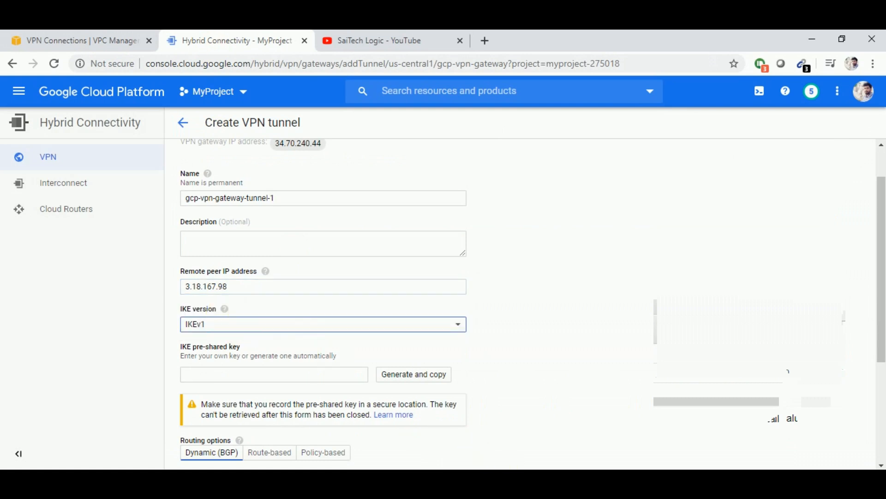
key("alt+Tab")
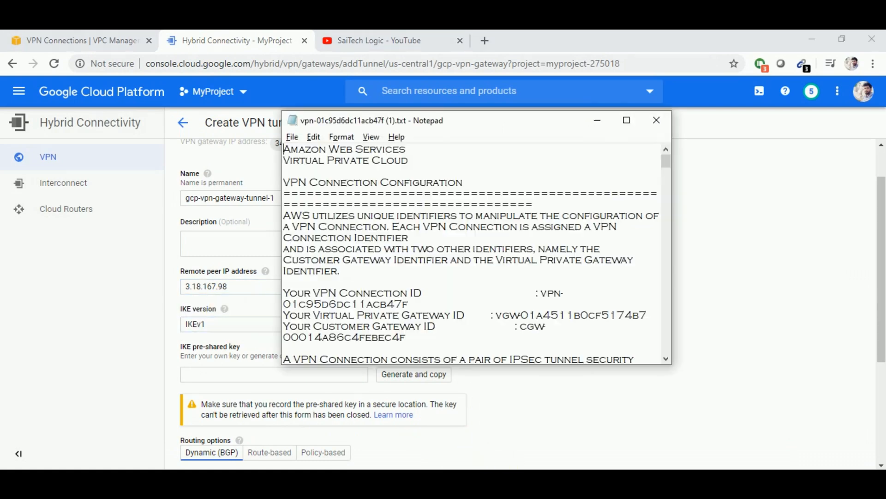
Read the pre-shared key in the AWS configuration file and enter it as the IKE pre-shared key
left_click(628, 119)
scroll(406, 328, "down", 2)
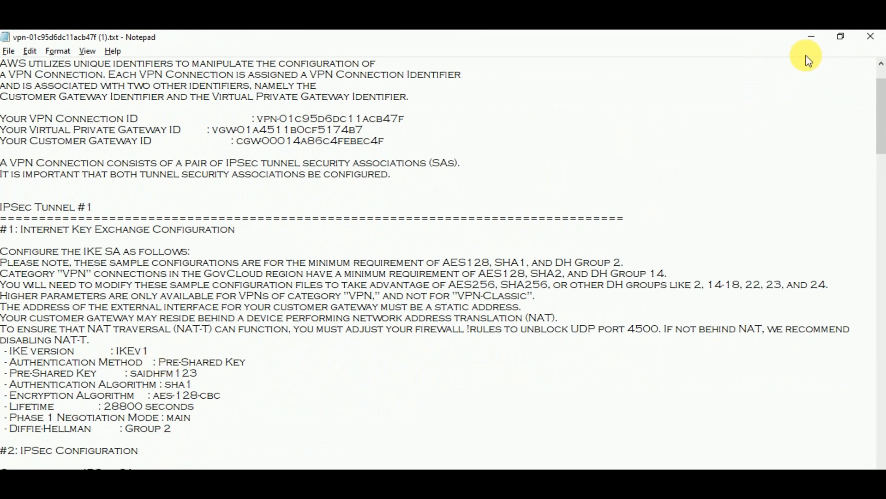
left_click(812, 37)
left_click(230, 375)
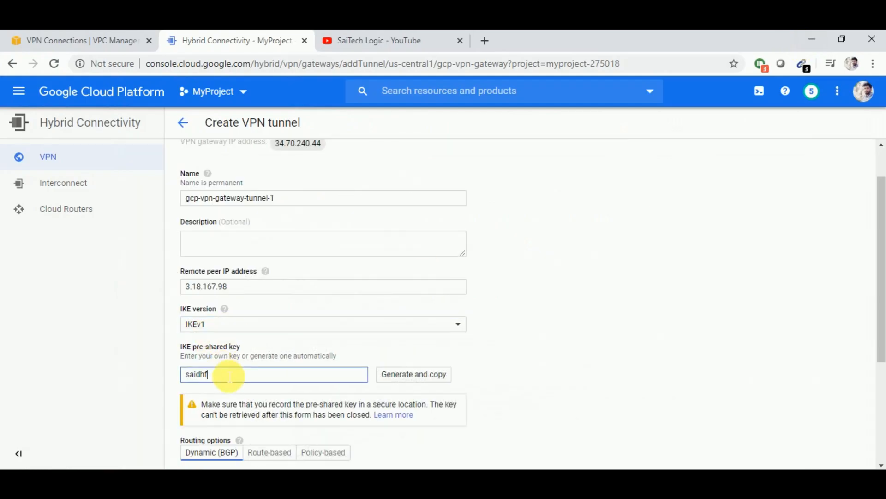
scroll(229, 374, "down", 4)
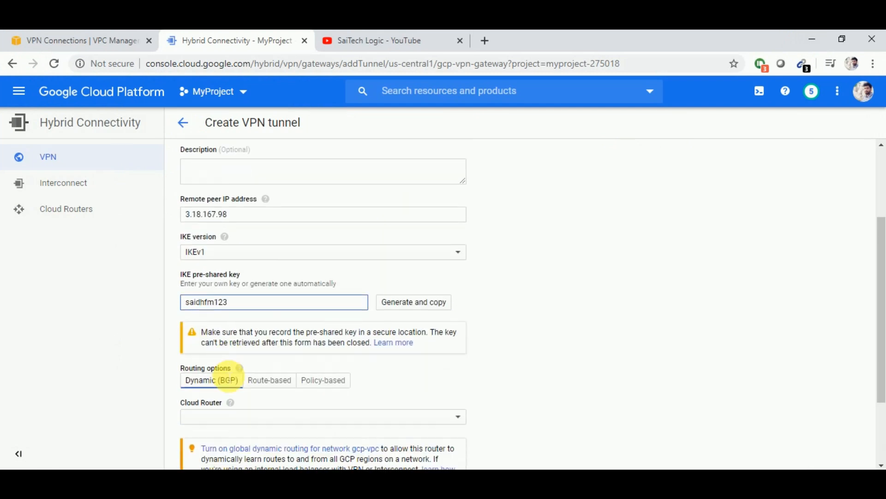
scroll(226, 376, "up", 1)
scroll(249, 392, "down", 3)
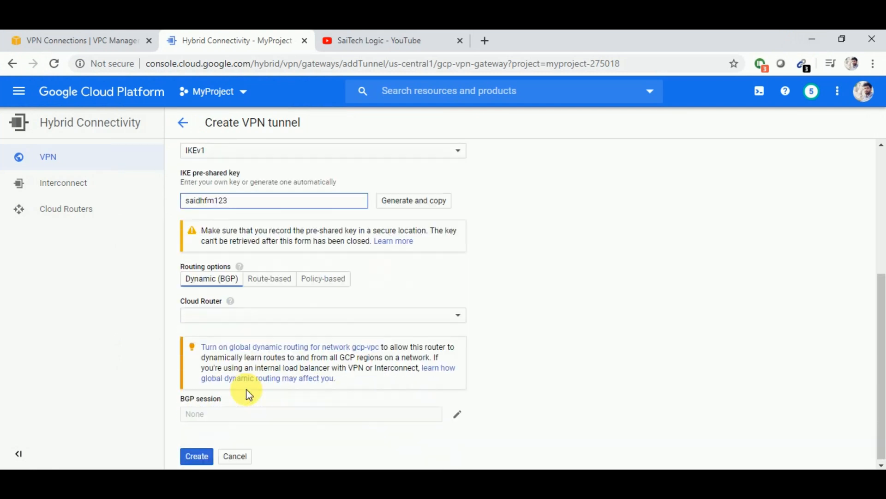
Select gcp-cloud-router as the Cloud Router and open the BGP session form
left_click(271, 314)
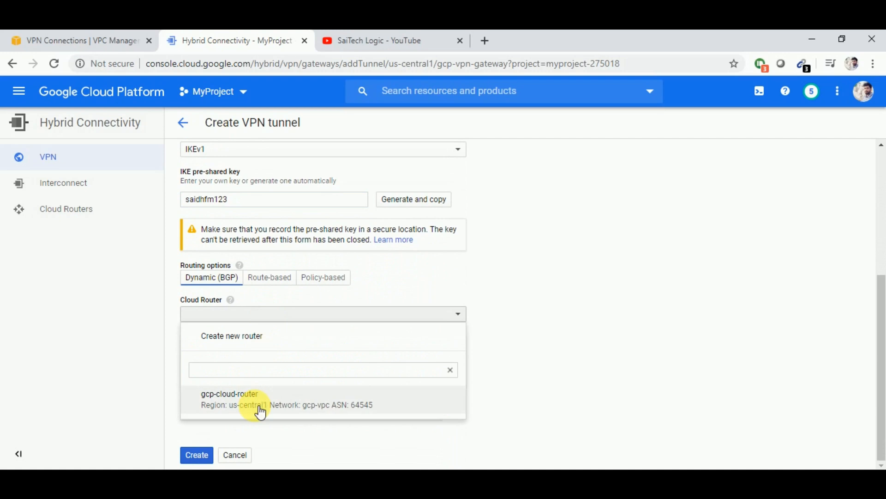
left_click(257, 409)
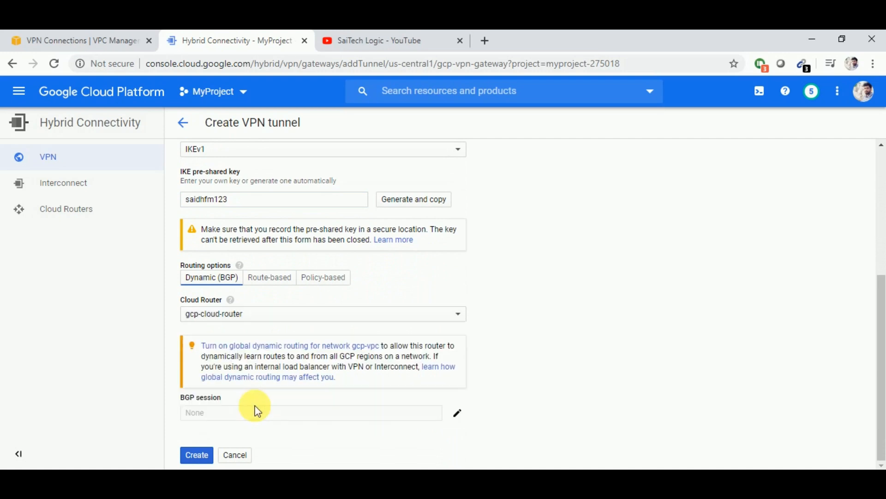
left_click(457, 414)
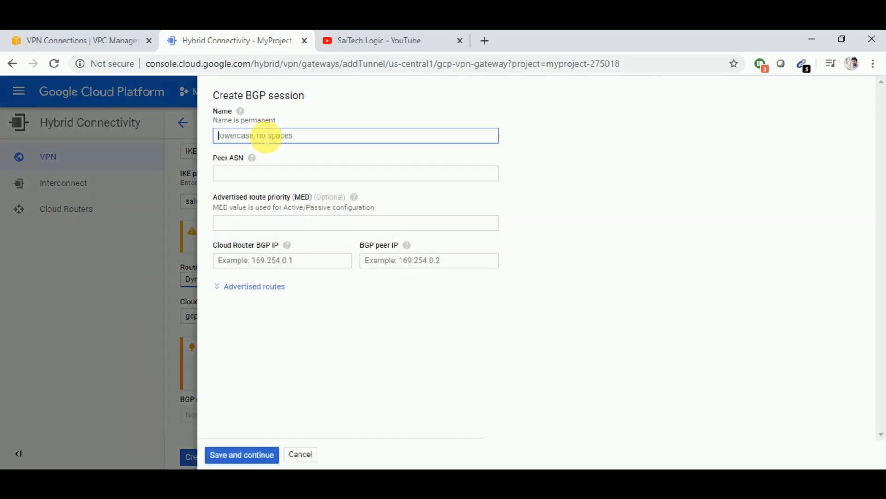
Name the BGP session bgp-1 and enter peer ASN 64512 copied from the AWS virtual private gateway
type("bgp-1")
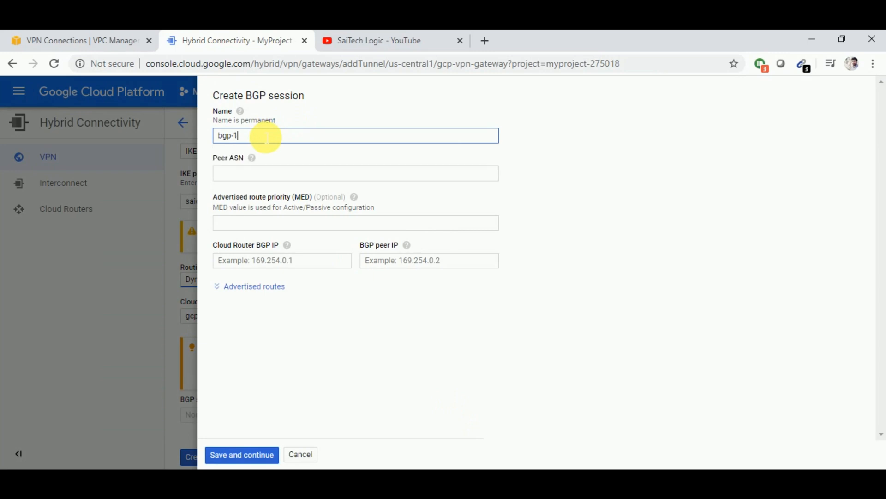
left_click(286, 179)
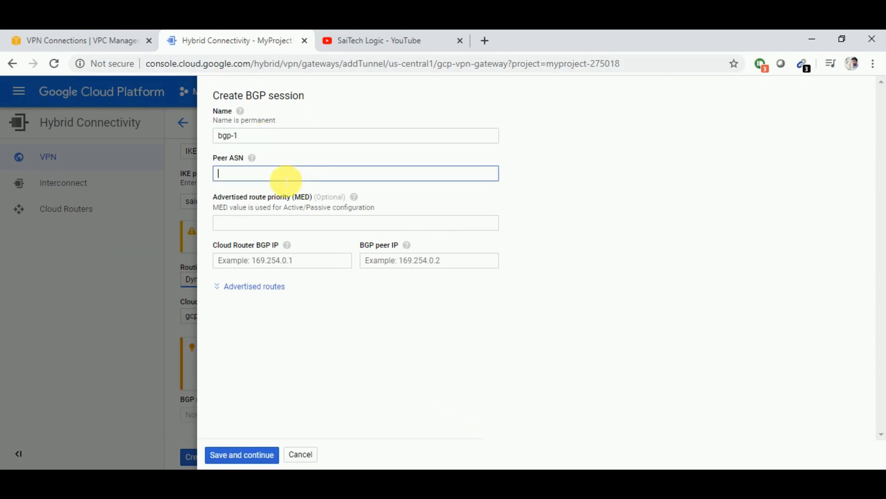
left_click(29, 44)
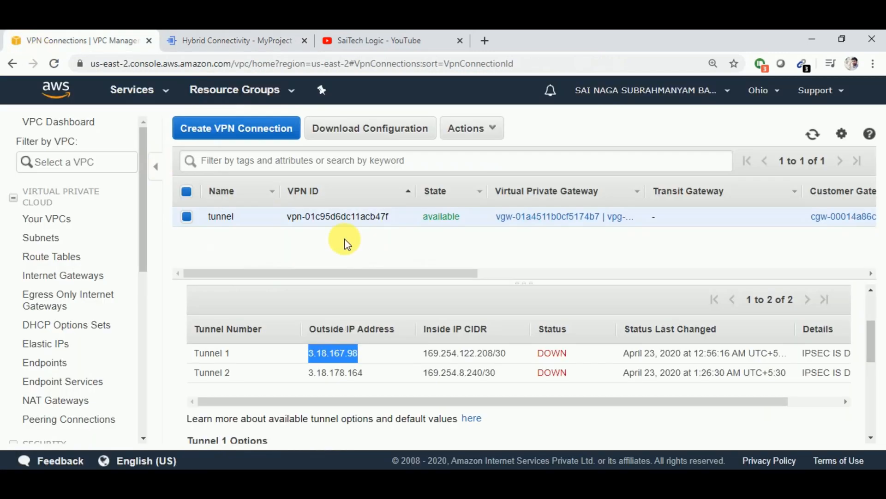
left_click_drag(408, 273, 287, 279)
left_click_drag(139, 250, 137, 380)
left_click(81, 263)
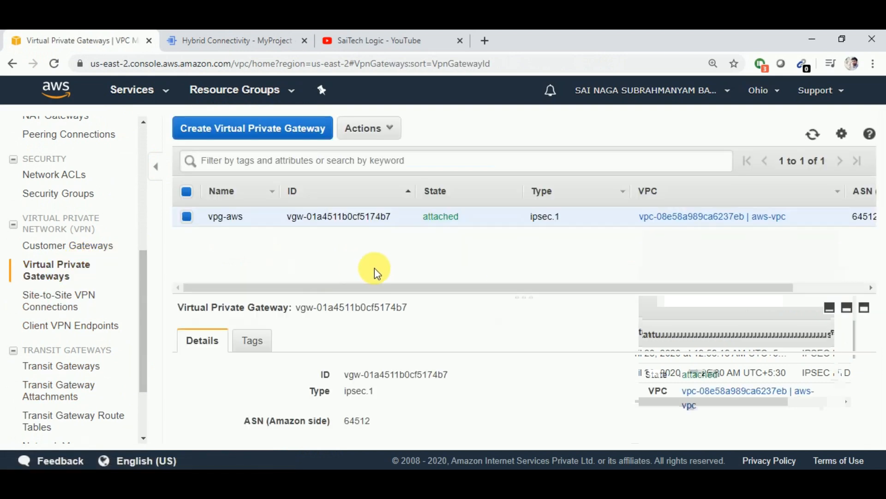
left_click_drag(396, 287, 525, 285)
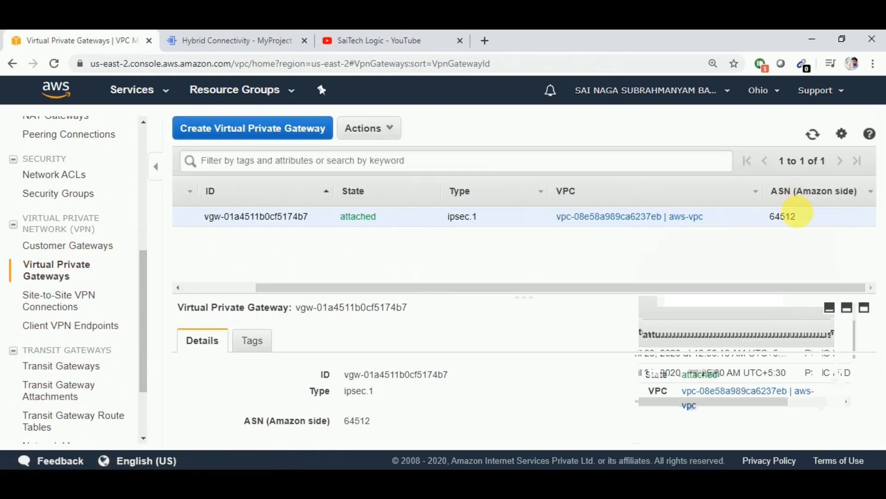
left_click_drag(800, 223, 778, 218)
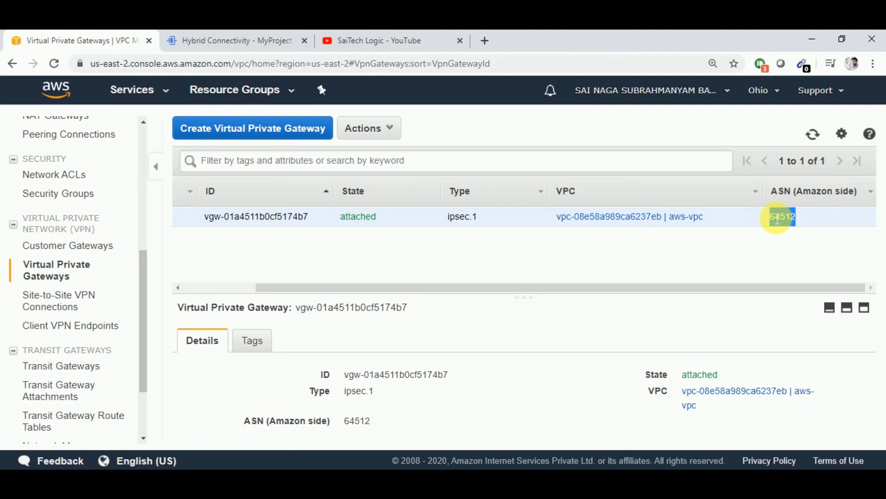
left_click(231, 42)
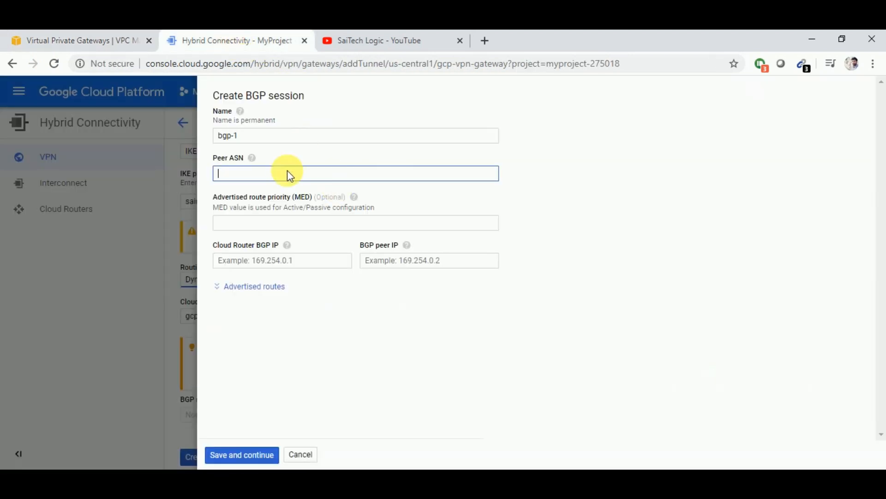
left_click(253, 260)
left_click(364, 306)
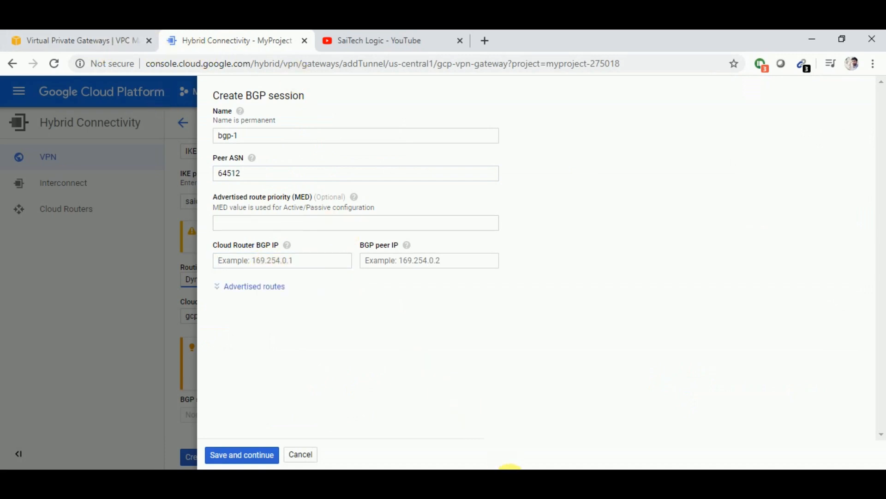
Fill the BGP form from the AWS config: Cloud Router IP 169.254.122.210, peer IP 169.254.122.209
left_click(107, 481)
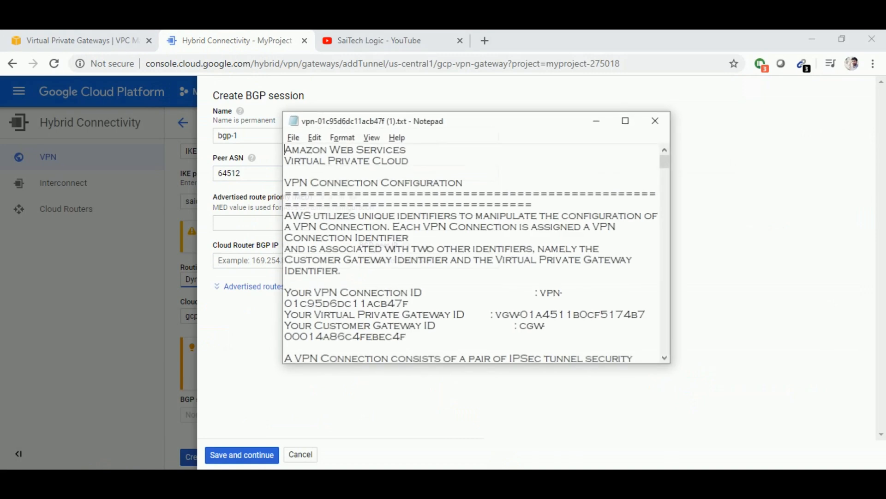
left_click(628, 121)
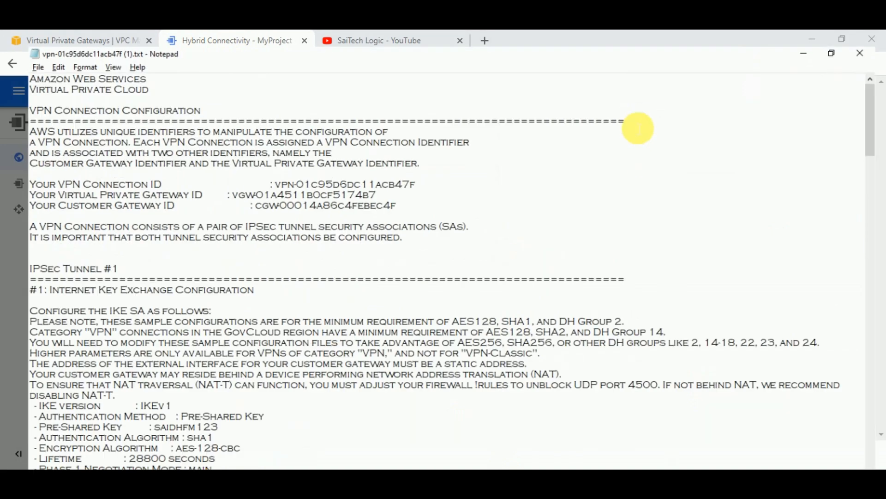
scroll(577, 270, "down", 7)
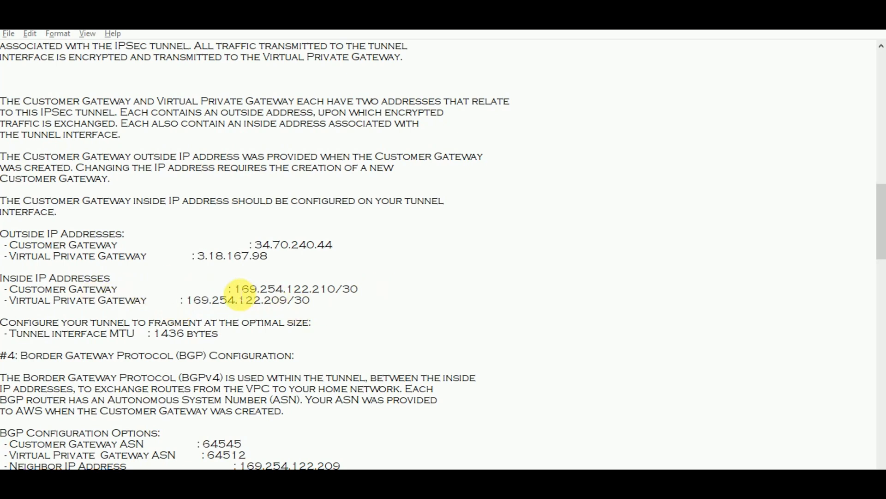
left_click_drag(234, 289, 346, 289)
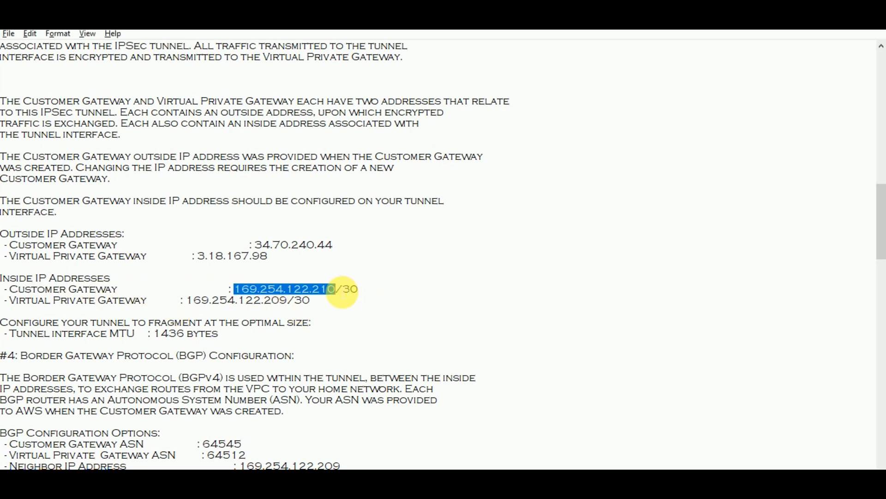
key("alt+Tab")
left_click(414, 257)
type("169.254.122.209")
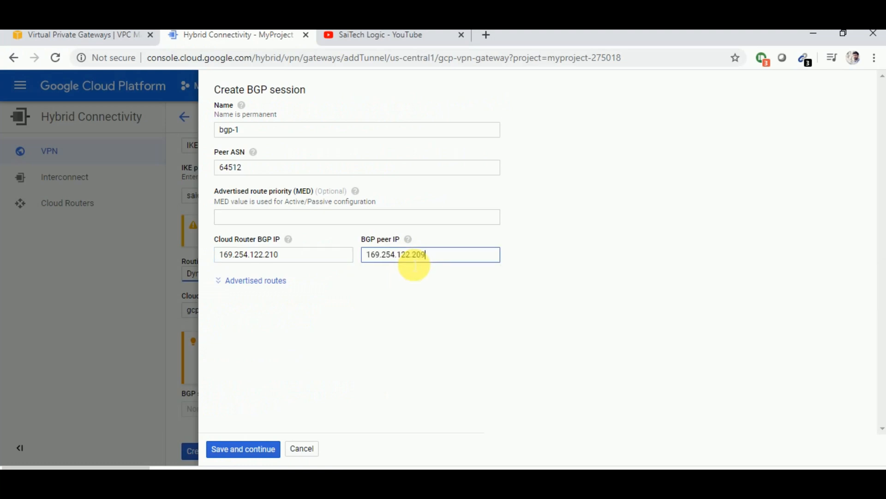
left_click(425, 303)
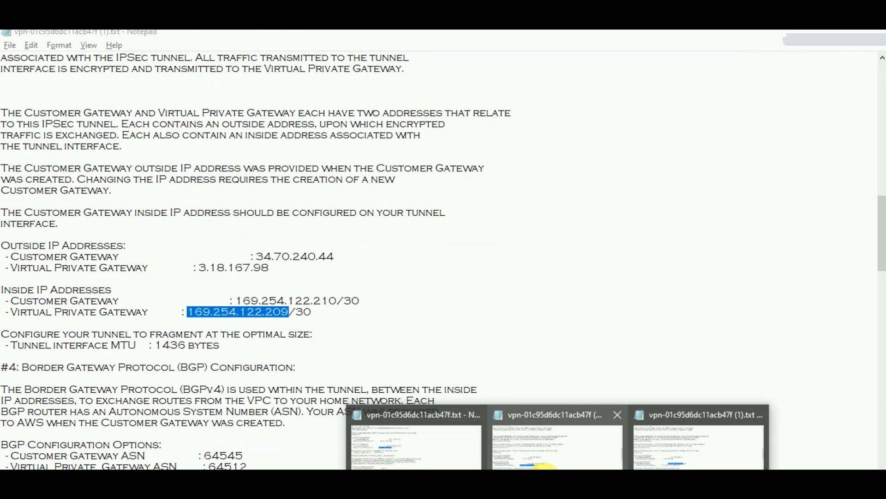
left_click(437, 442)
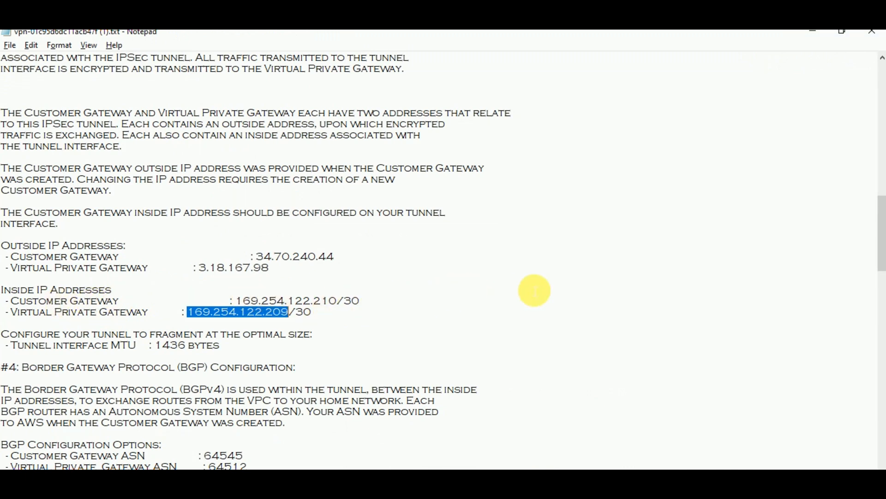
left_click(813, 33)
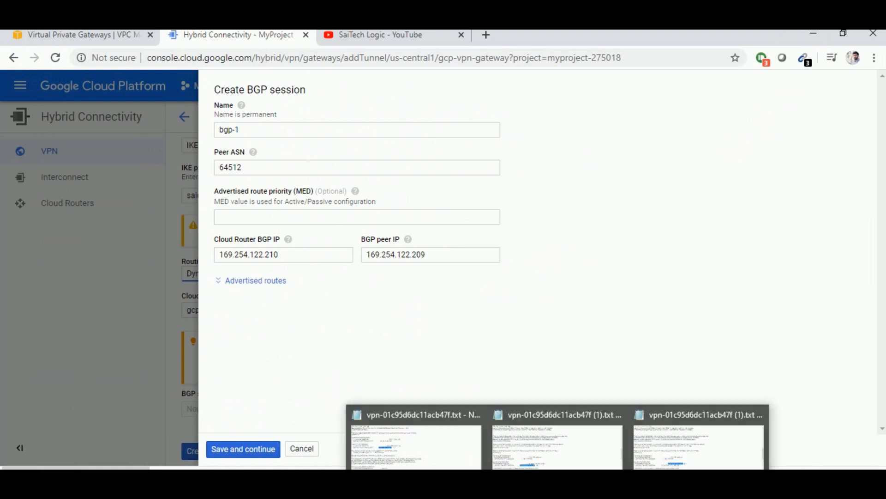
Save BGP session bgp-1 and create the tunnel gcp-vpn-gateway-tunnel-1
mouse_move(508, 462)
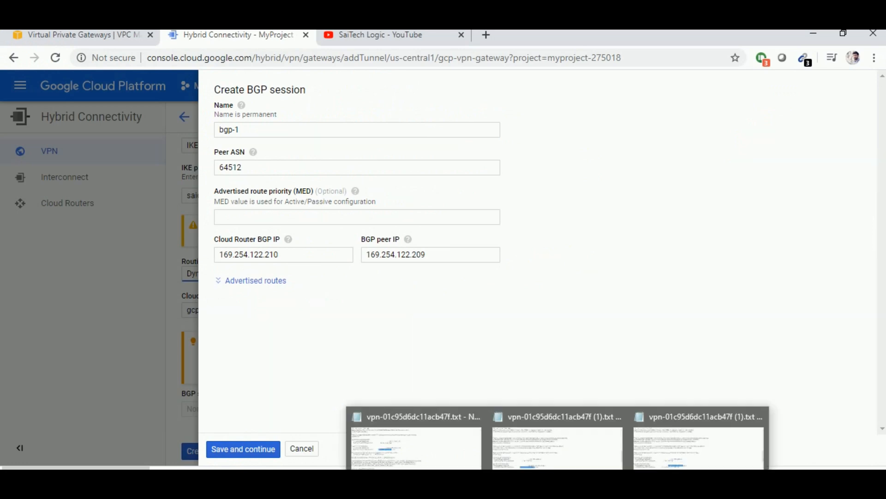
left_click(243, 449)
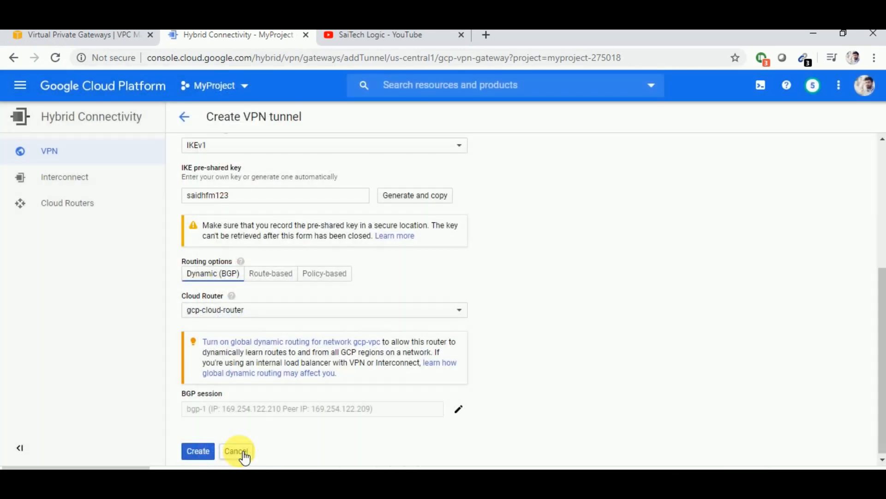
left_click(211, 455)
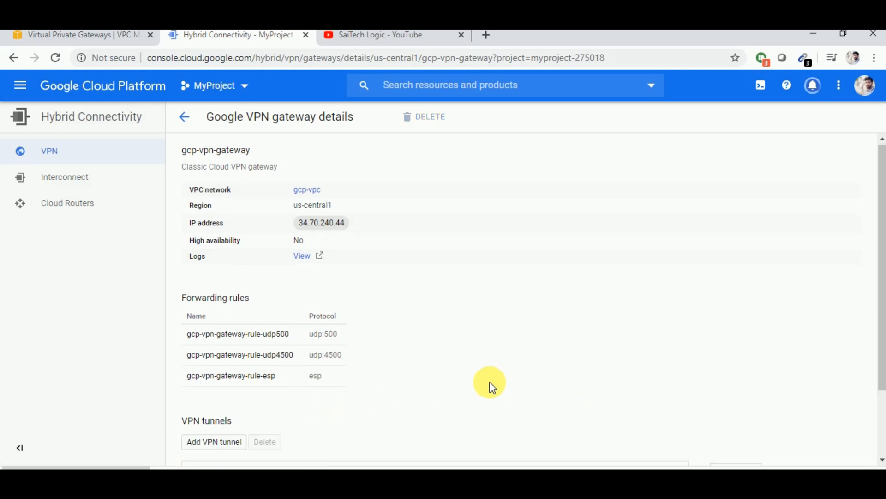
Start a second tunnel, gcp-vpn-gateway-tunnel-2, and go to AWS Site-to-Site VPN Connections for its peer IP
scroll(491, 387, "down", 2)
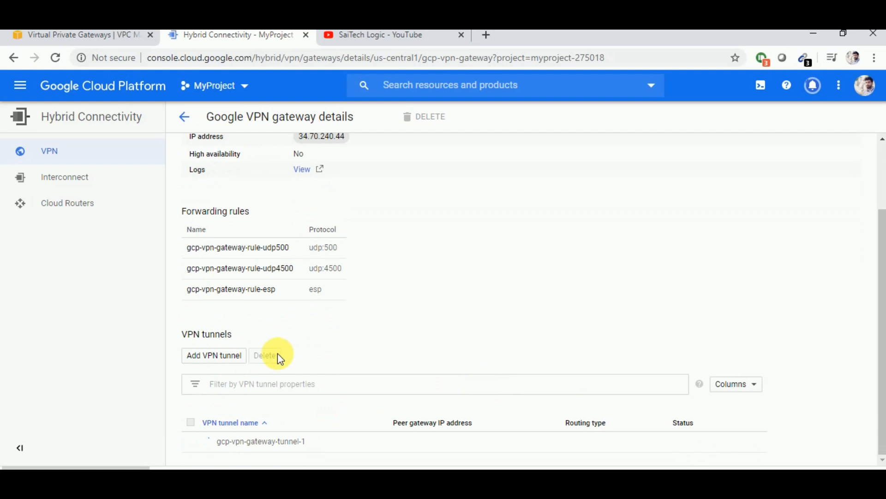
left_click(234, 355)
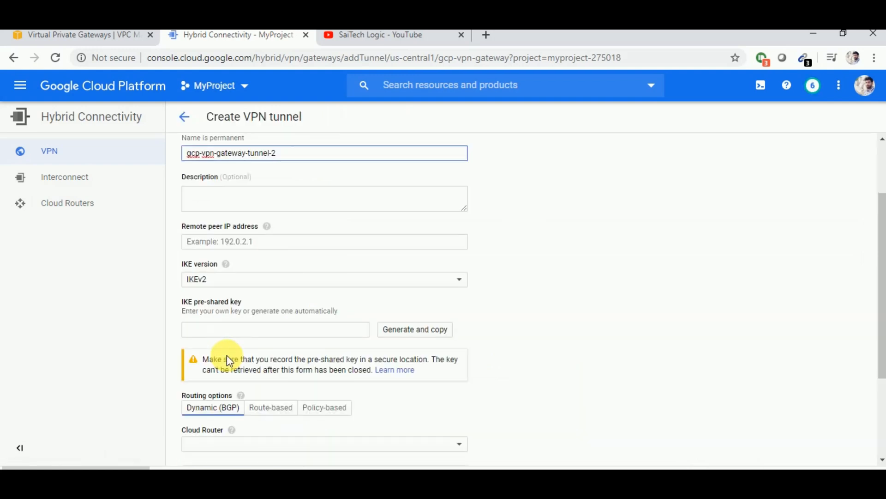
left_click(290, 249)
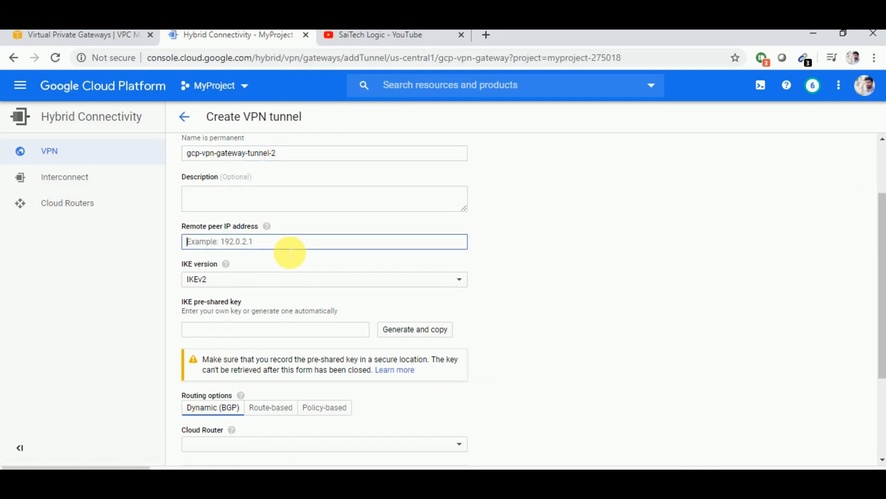
left_click(99, 37)
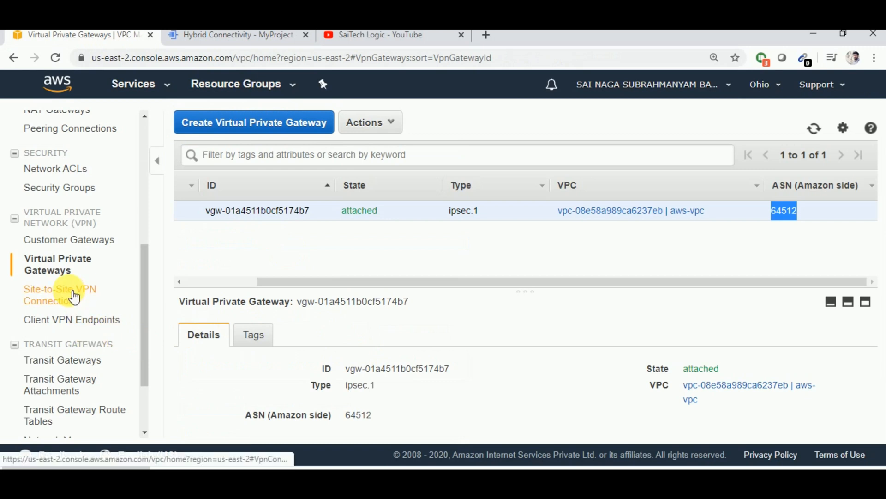
left_click(74, 297)
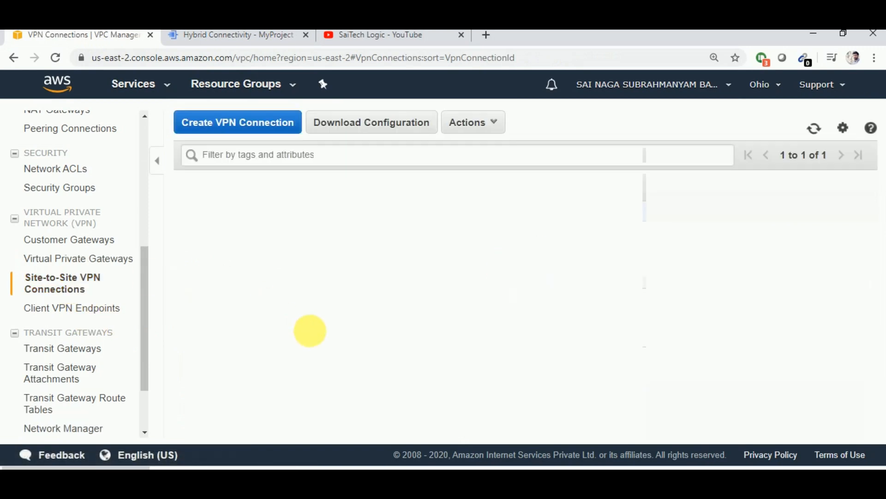
Copy Tunnel 2's outside IP 3.18.178.164 from the AWS VPN connection's tunnel details
left_click(292, 319)
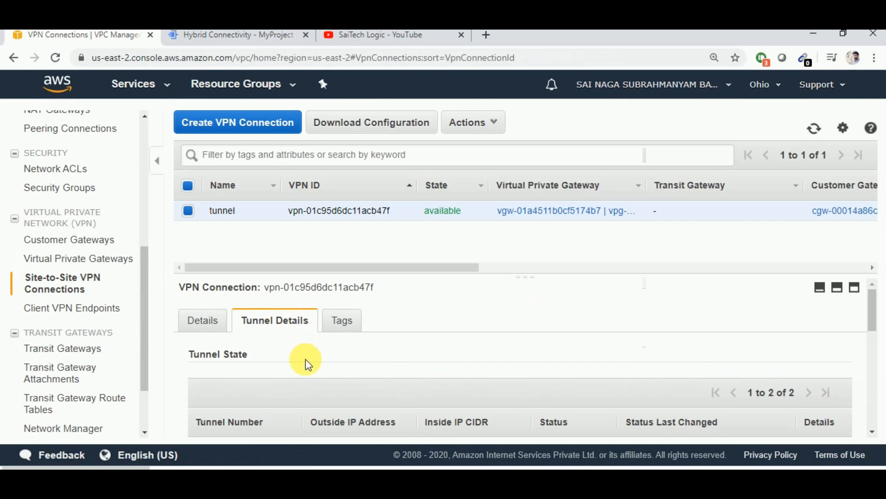
scroll(305, 364, "down", 5)
scroll(304, 359, "up", 3)
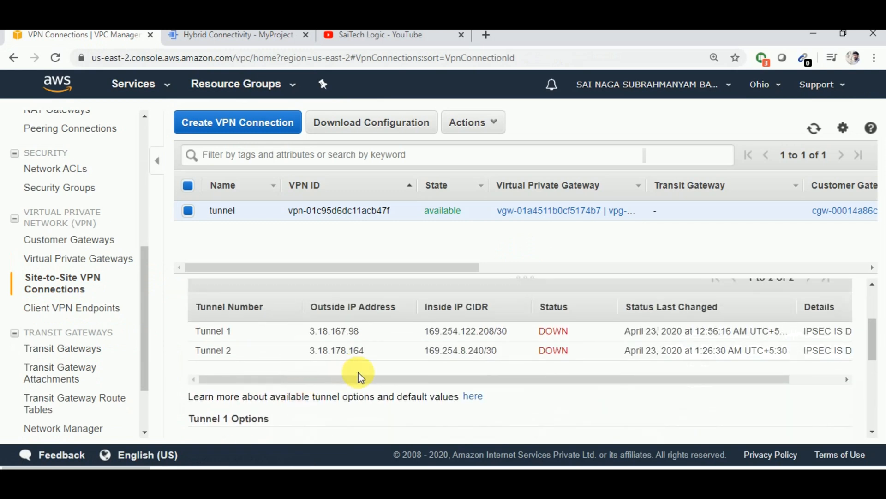
left_click_drag(368, 356, 311, 355)
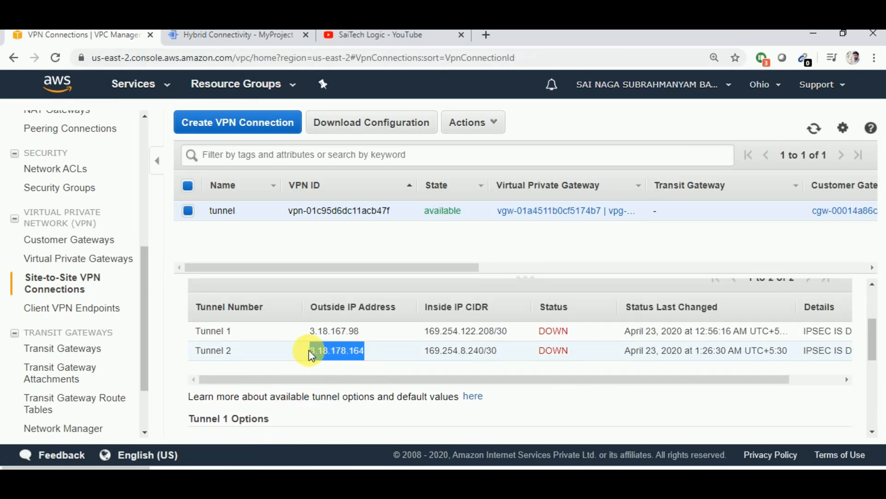
left_click(71, 257)
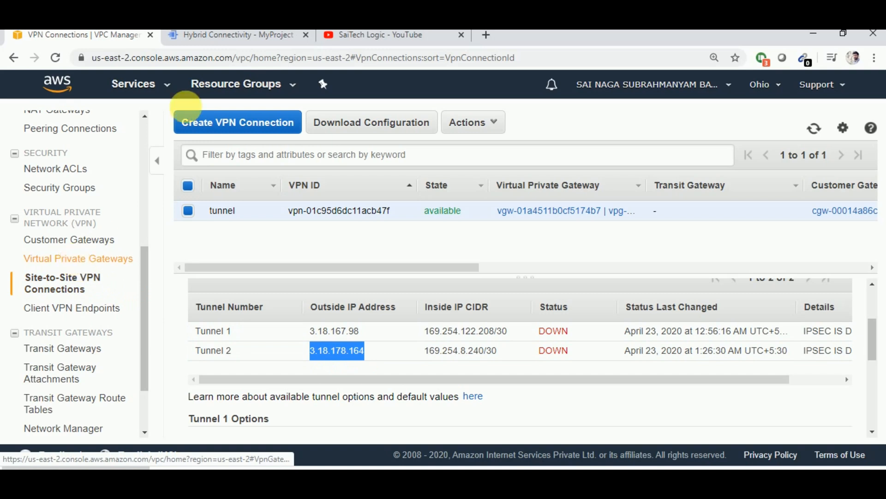
Set the second tunnel to peer 3.18.178.164 with IKEv1, the pre-shared key, and gcp-cloud-router
left_click(235, 35)
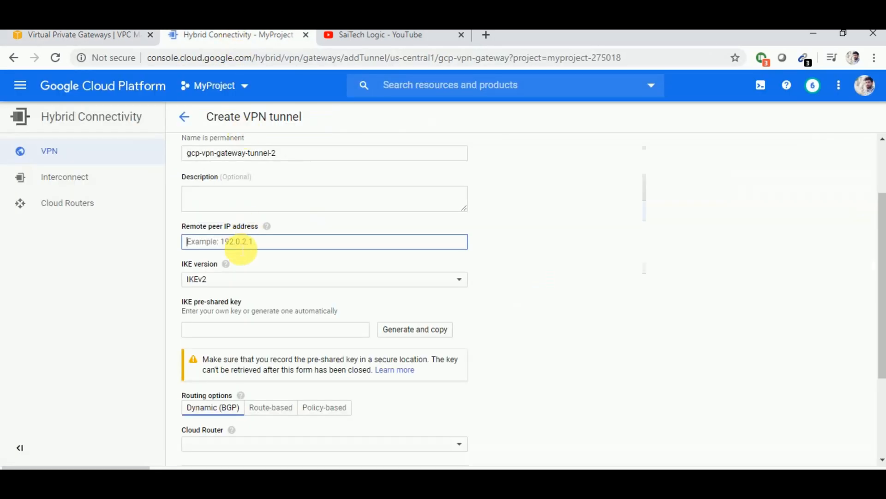
left_click(229, 279)
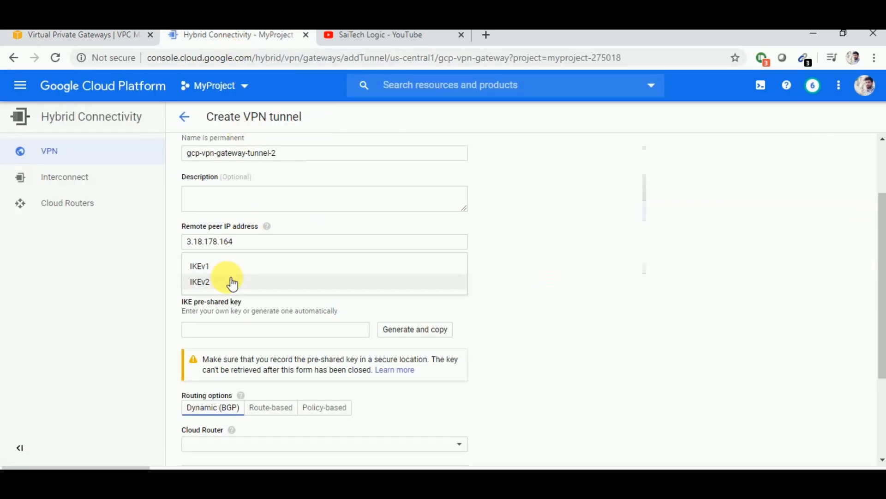
left_click(220, 272)
left_click(207, 331)
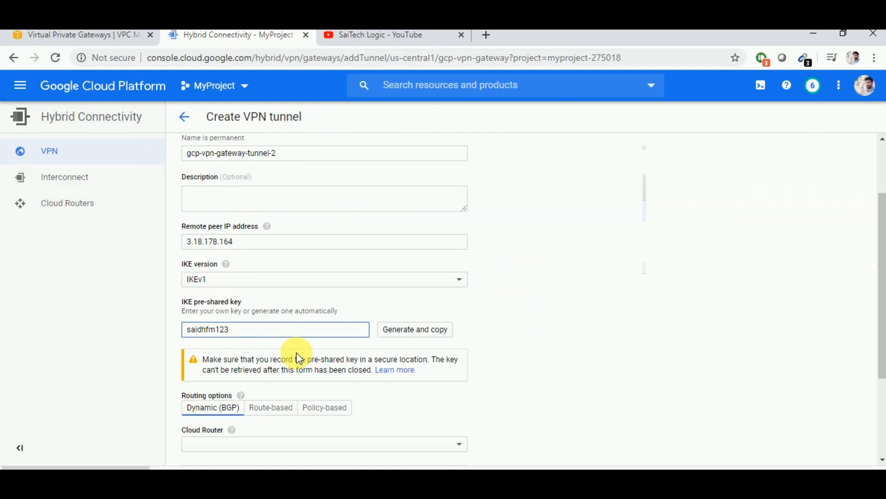
scroll(297, 356, "down", 3)
left_click(279, 315)
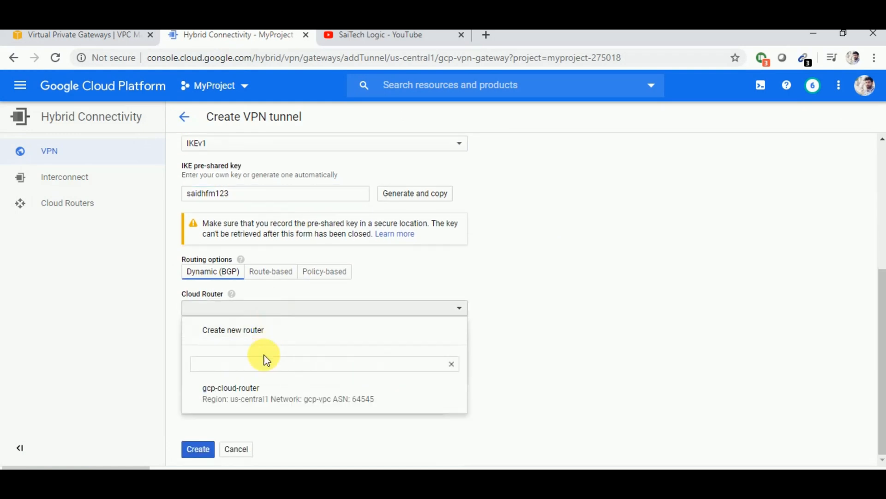
left_click(262, 396)
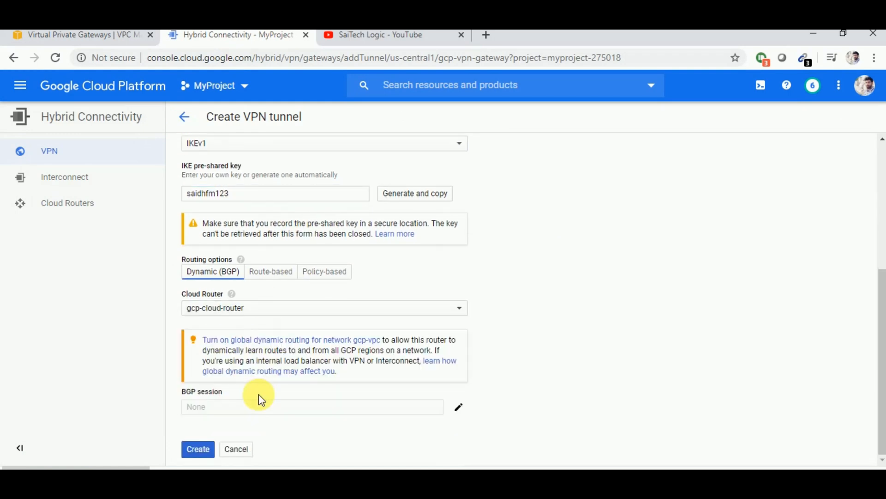
left_click(459, 408)
Name the BGP session bgp-2 and take its peer ASN from the AWS gateway
type("bgp-2")
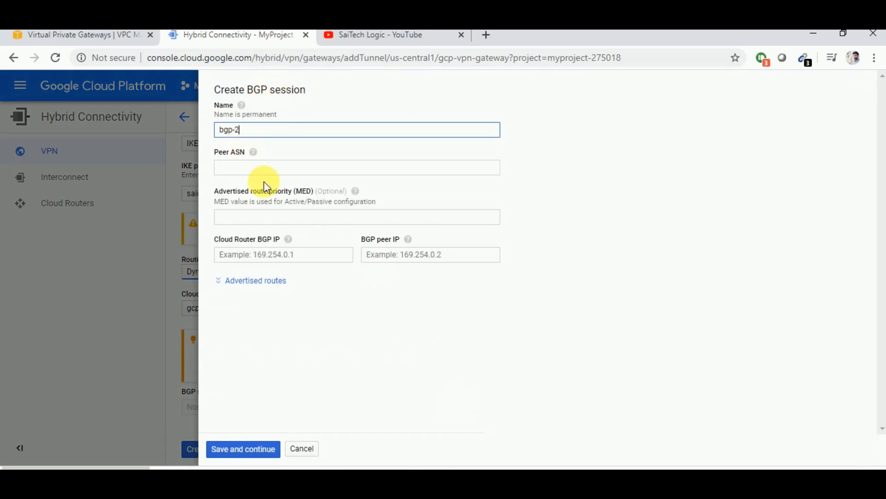
left_click(295, 171)
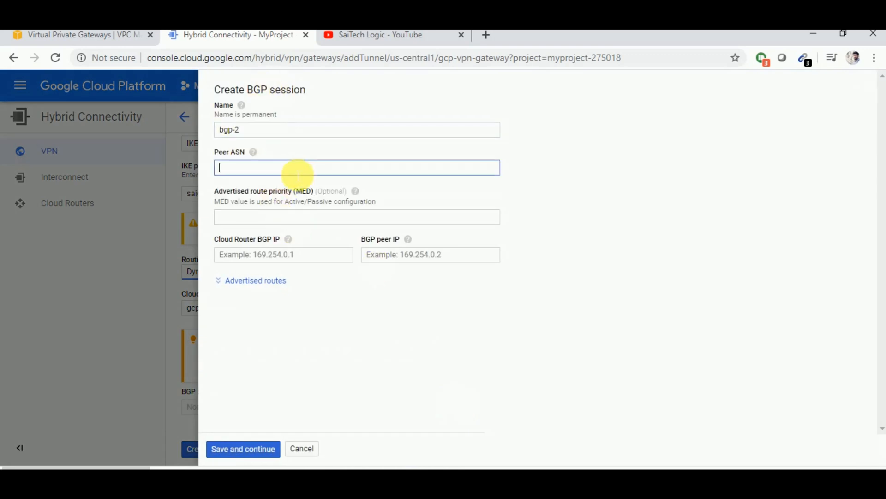
left_click(118, 37)
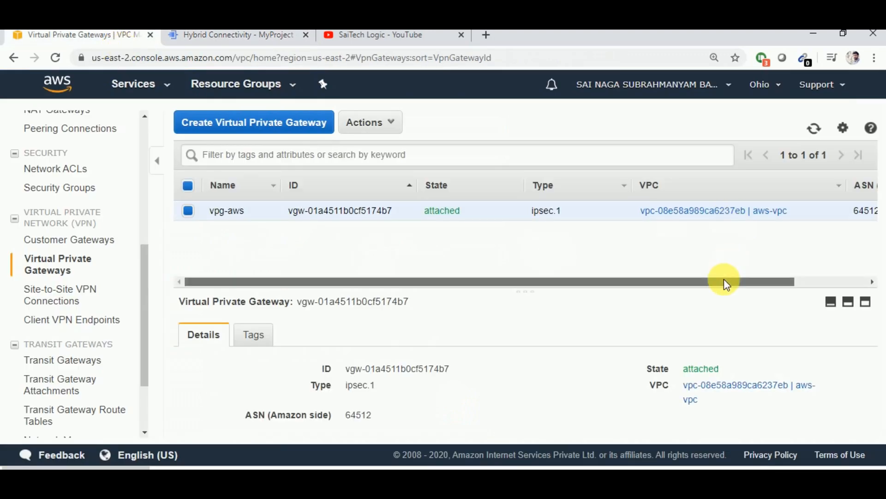
left_click_drag(726, 281, 775, 248)
left_click_drag(786, 212, 814, 214)
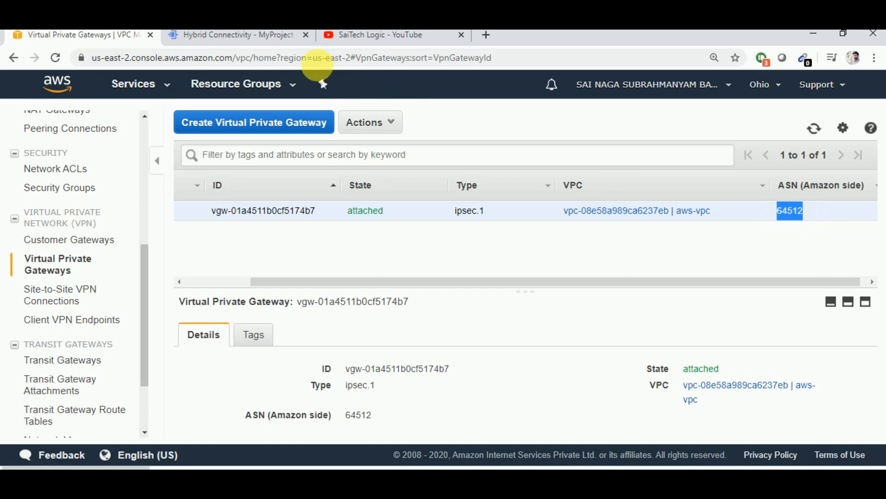
left_click(267, 33)
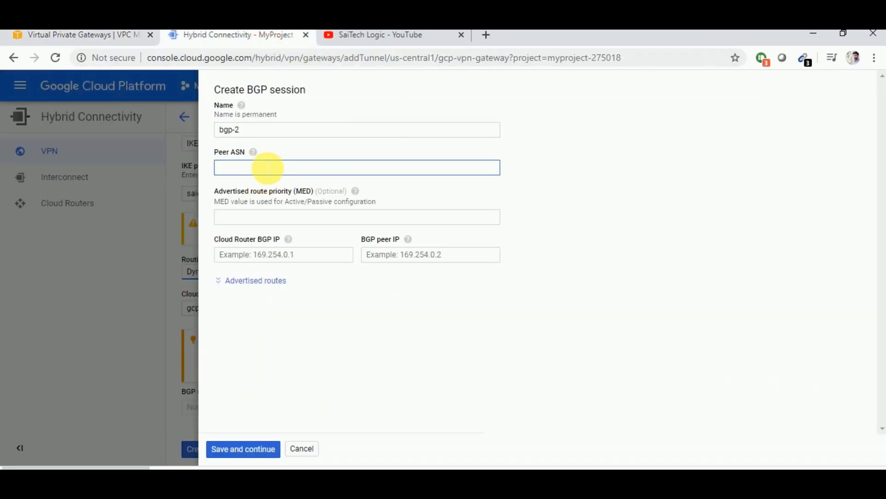
left_click(266, 256)
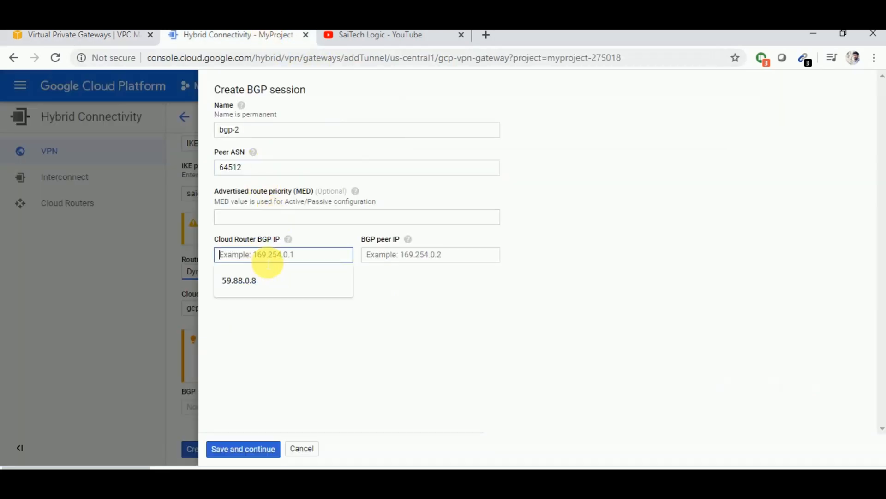
Copy the customer gateway inside IP 169.254.8.242 from the second tunnel's config into Cloud Router BGP IP
left_click(558, 468)
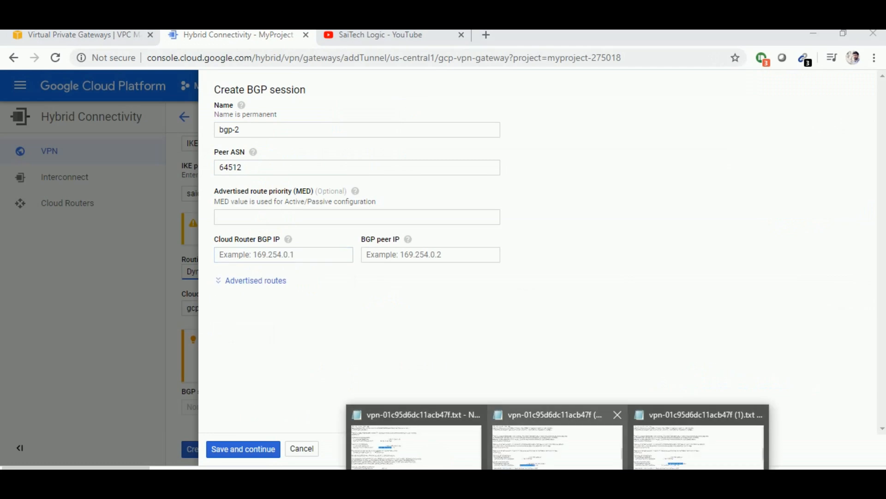
left_click(543, 448)
scroll(463, 403, "down", 20)
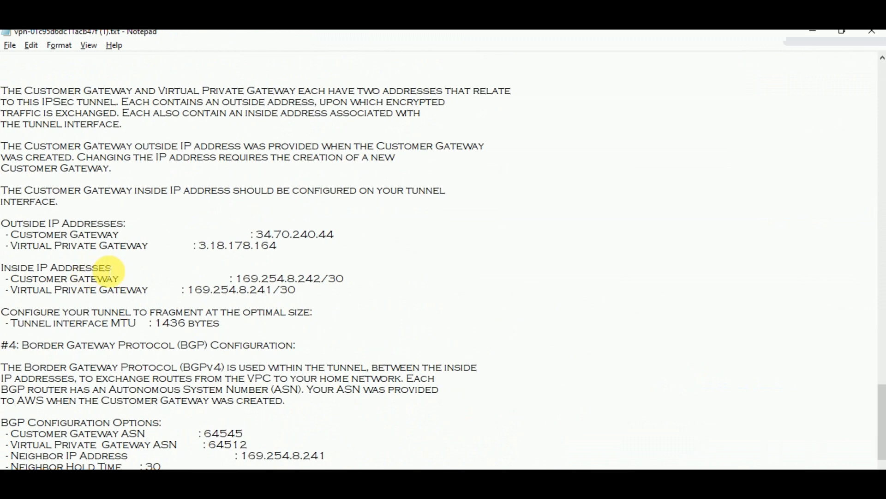
left_click_drag(236, 278, 321, 282)
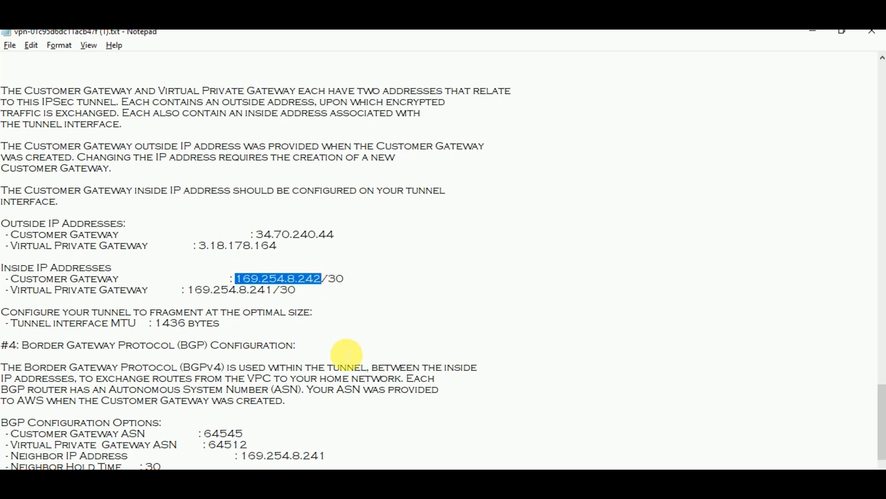
left_click(323, 439)
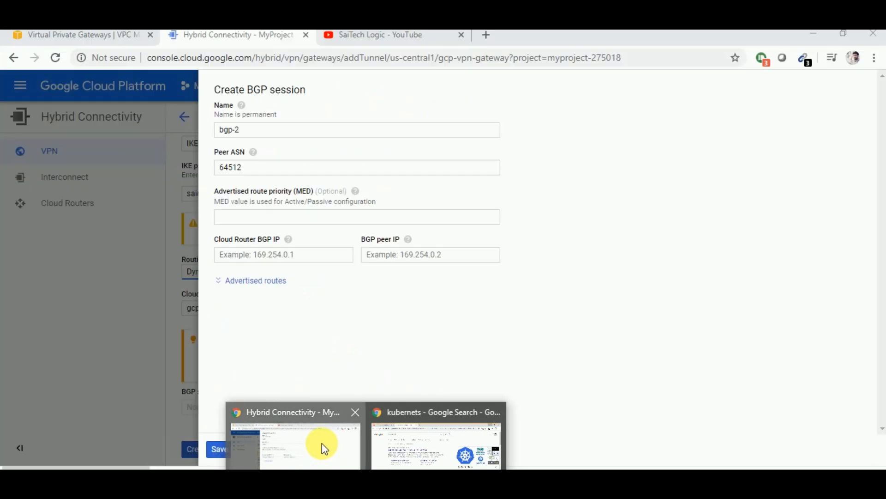
left_click(305, 256)
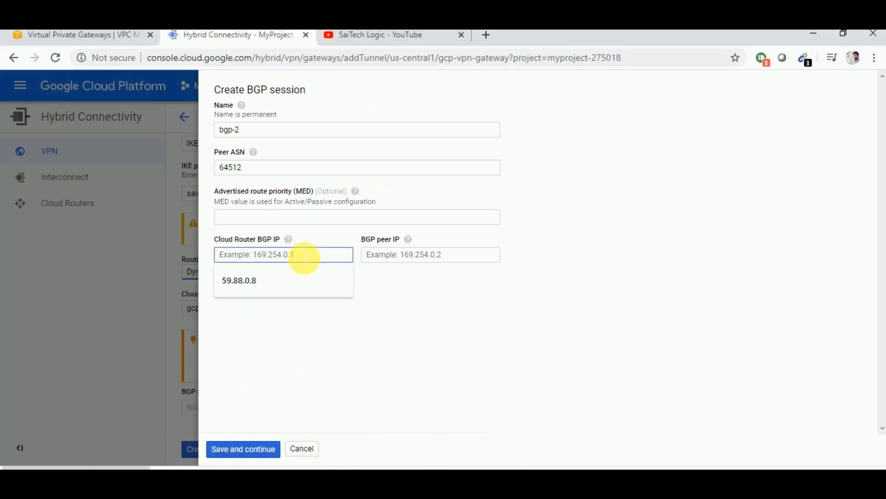
type("169.254.8.242")
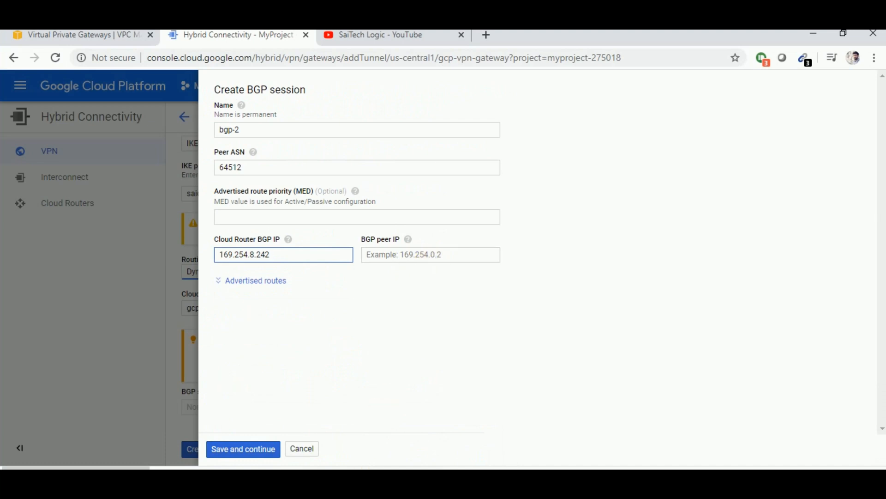
Enter the virtual private gateway inside IP 169.254.8.241 as BGP peer IP and save the session
mouse_move(366, 483)
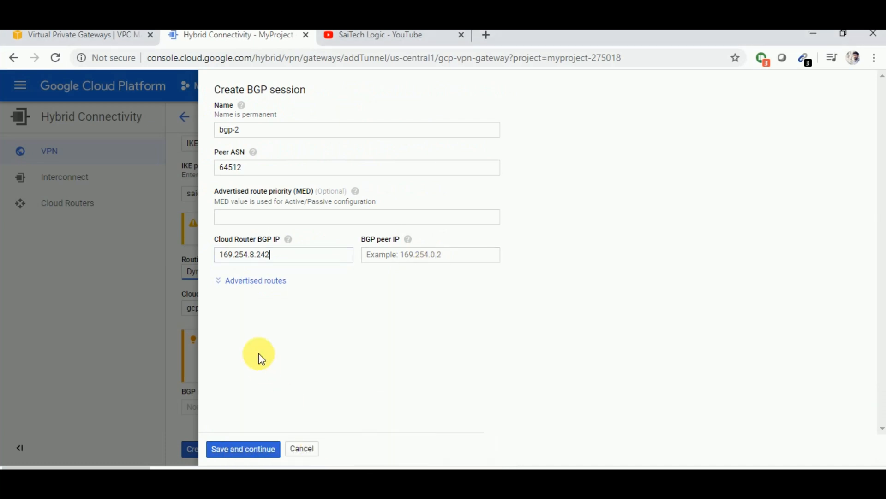
mouse_move(558, 482)
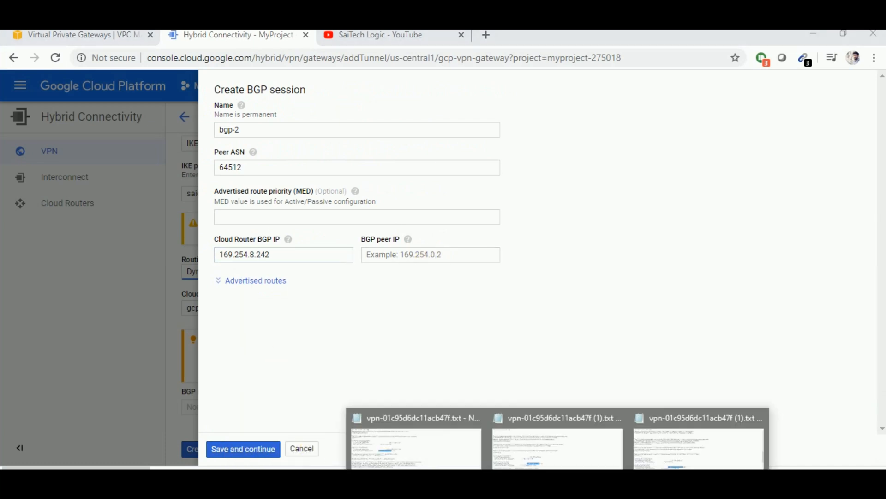
left_click(586, 460)
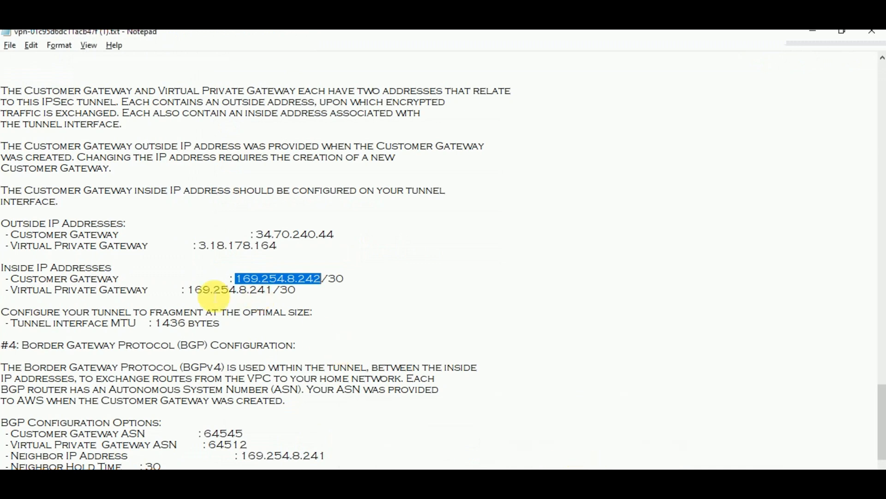
left_click_drag(190, 290, 270, 296)
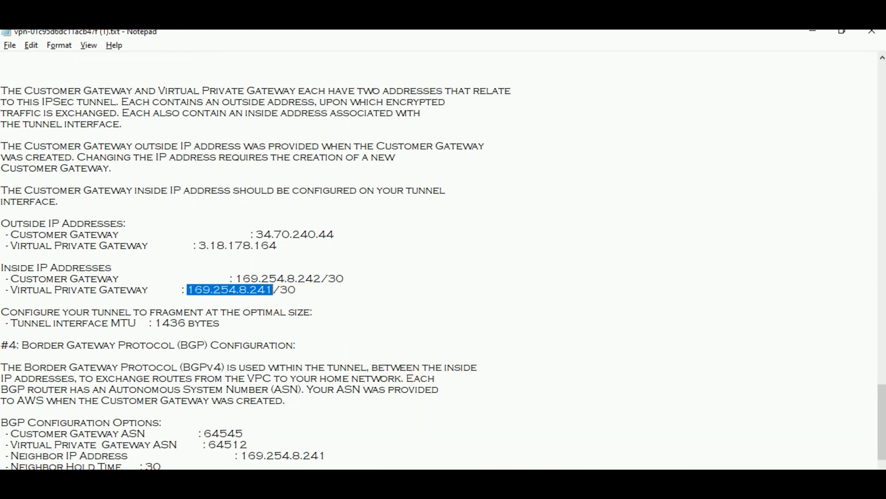
mouse_move(438, 466)
left_click(336, 461)
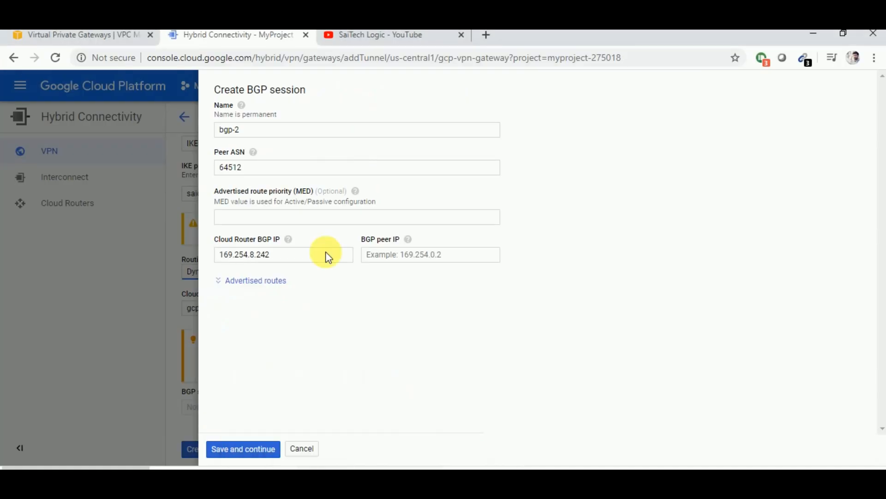
left_click(402, 261)
type("169.254.8.241")
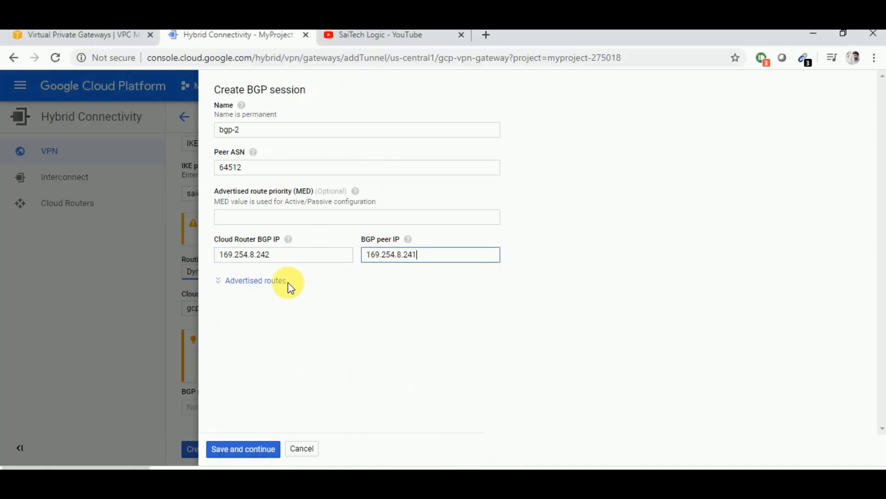
left_click(259, 450)
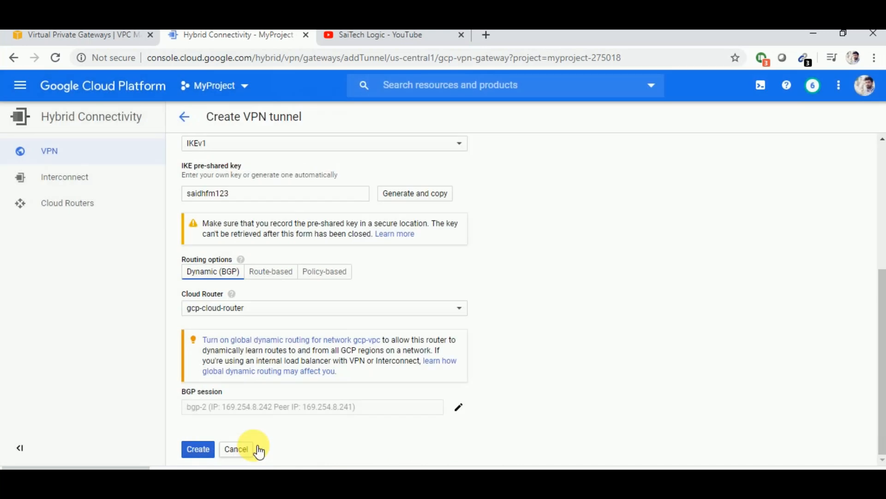
Create gcp-vpn-gateway-tunnel-2 and confirm it joins tunnel-1 in the gateway's VPN tunnels list
scroll(225, 419, "up", 4)
scroll(225, 419, "down", 4)
left_click(209, 450)
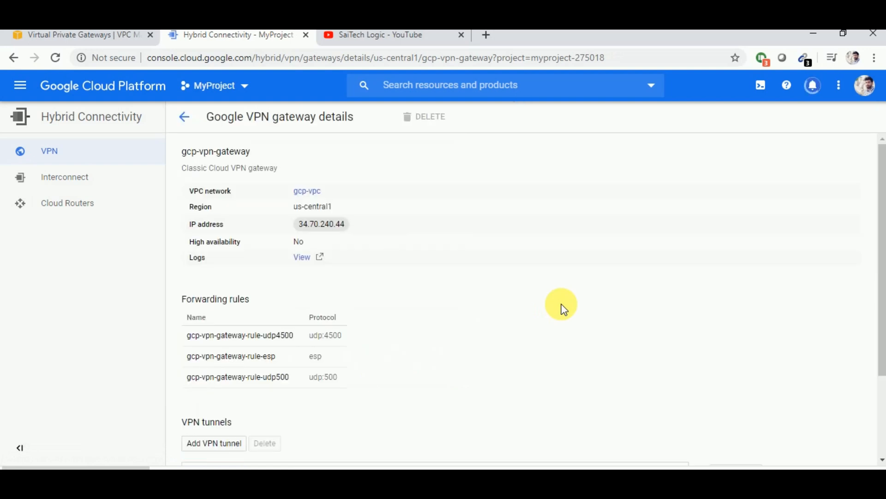
scroll(563, 308, "down", 2)
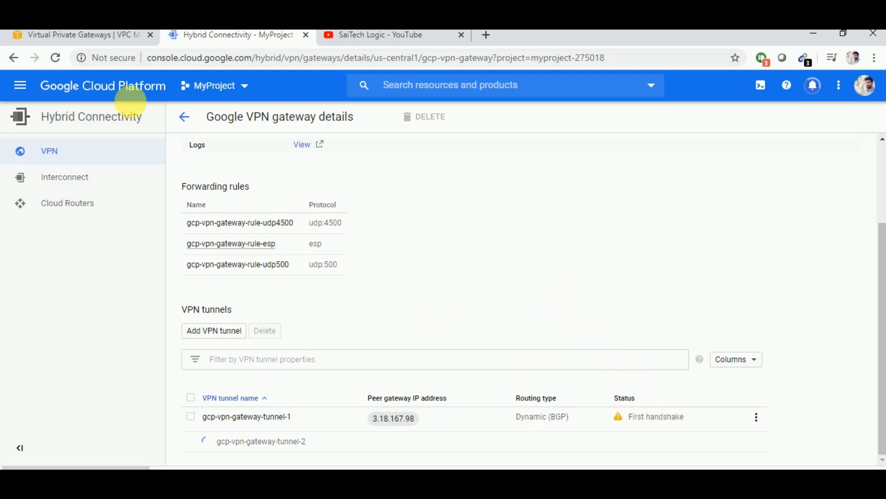
left_click(73, 34)
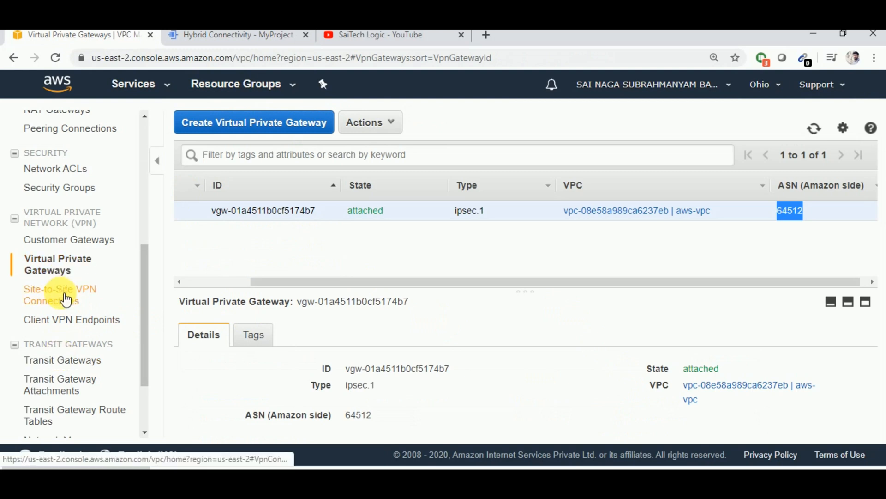
Show the VPN connection's Tunnel Details: Tunnel 1 UP with 1 BGP route, Tunnel 2 still DOWN
left_click(66, 299)
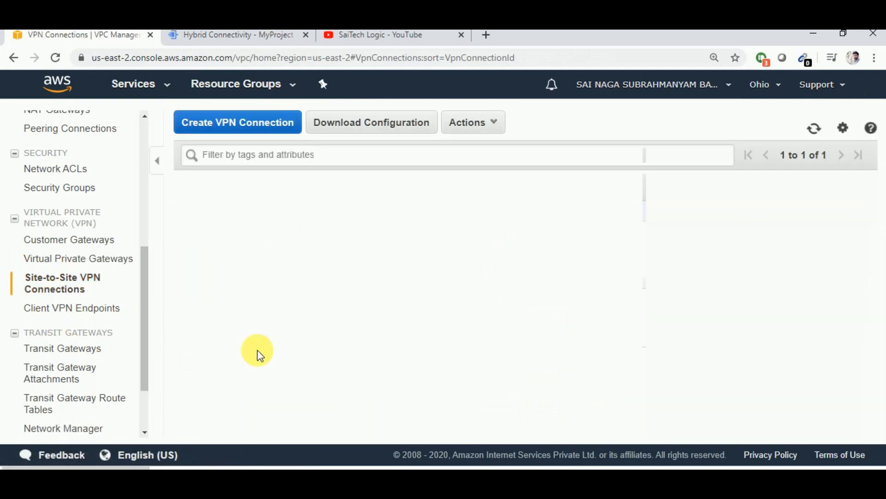
left_click(271, 337)
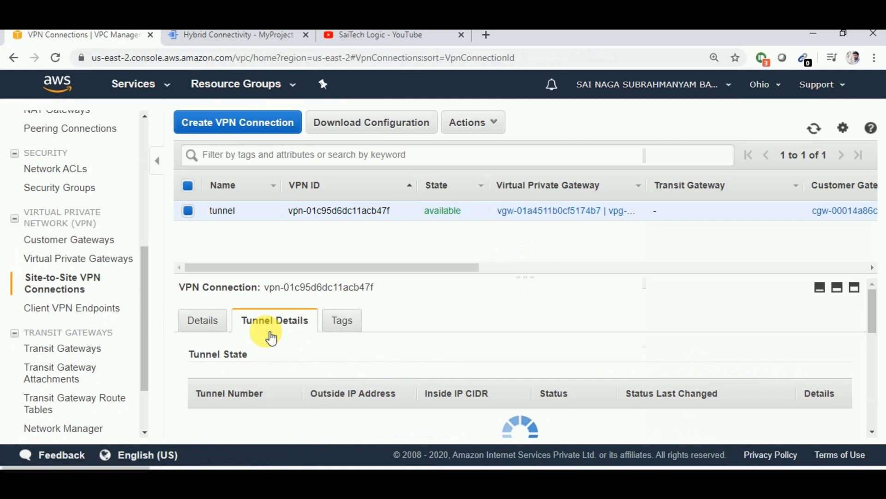
scroll(356, 376, "down", 2)
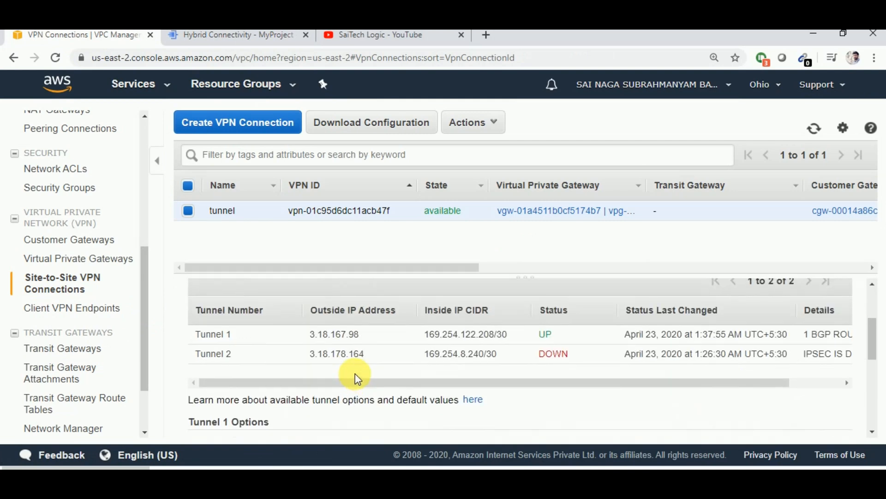
left_click_drag(439, 385, 812, 322)
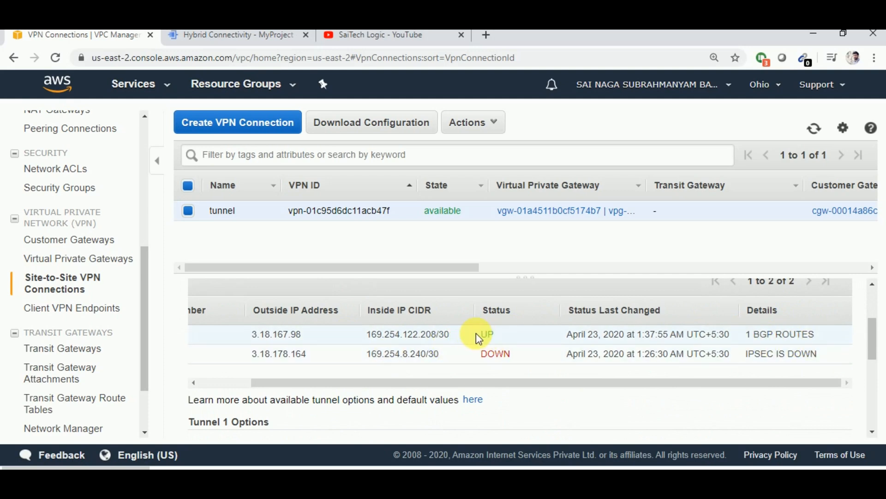
left_click_drag(142, 281, 143, 188)
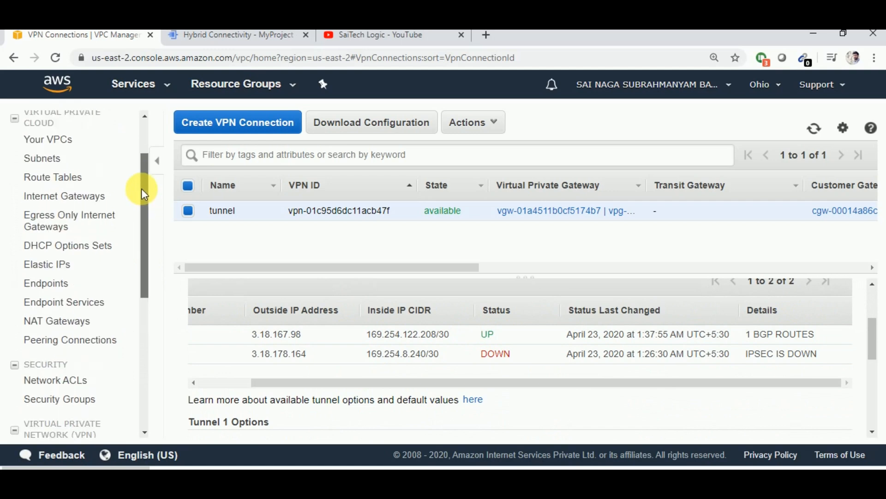
Confirm route table rtb-02b50d513f9cd9b9d has an active 192.168.1.0/24 route propagated via the virtual private gateway
left_click(66, 187)
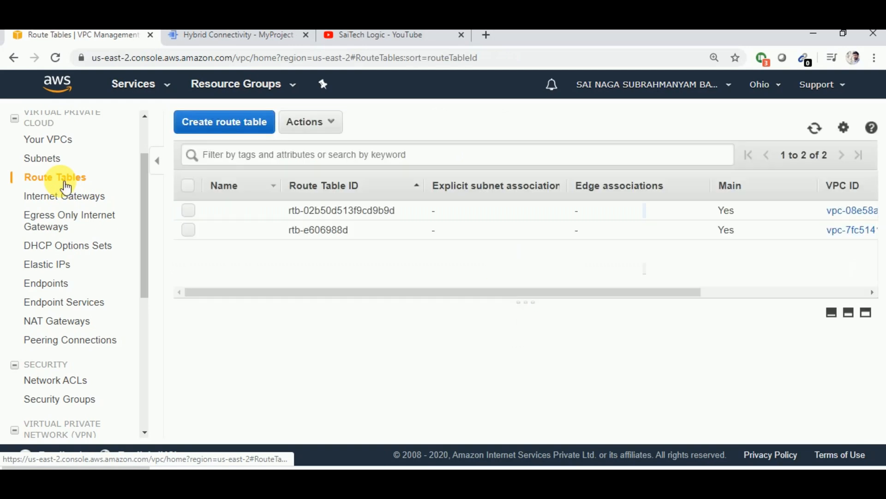
left_click_drag(233, 292, 168, 289)
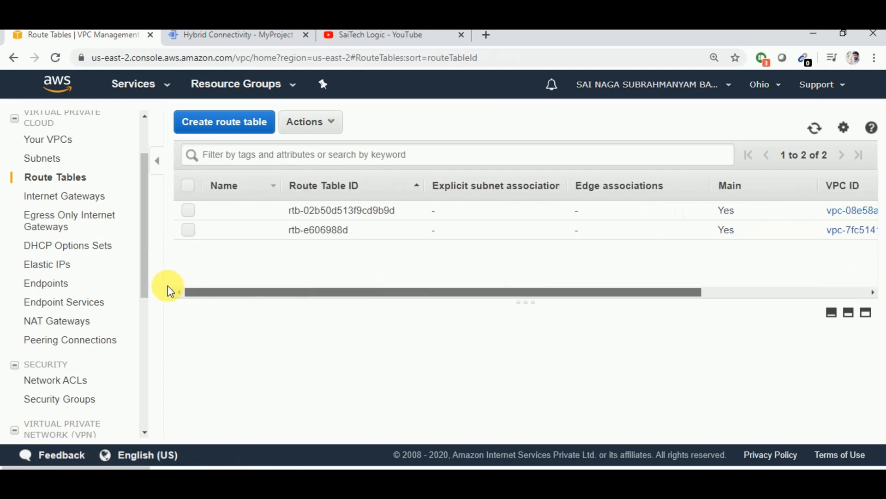
left_click(188, 212)
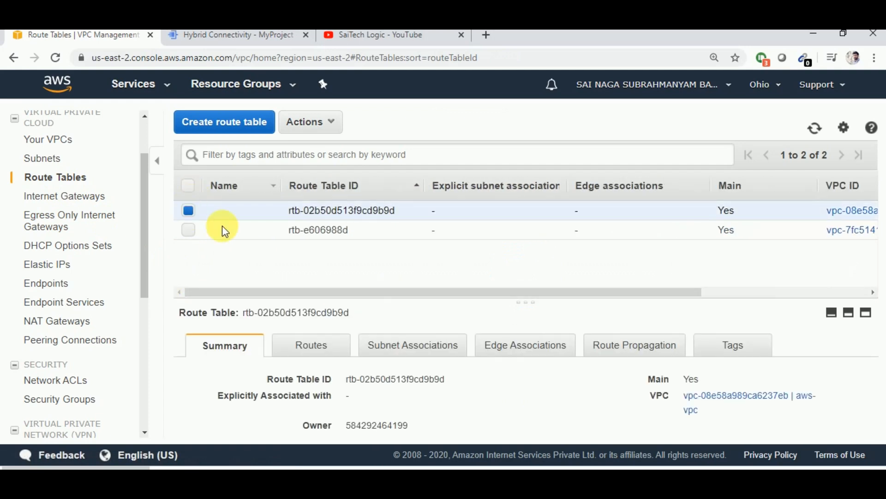
left_click(323, 347)
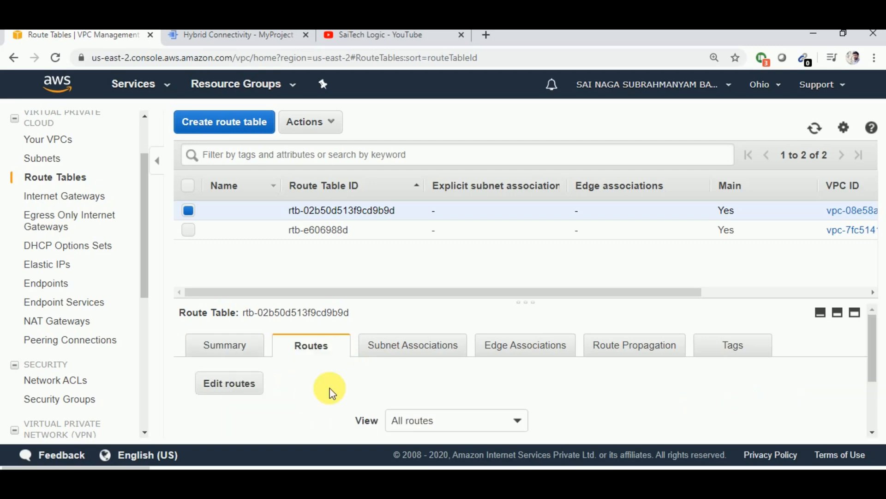
scroll(332, 392, "down", 2)
scroll(332, 393, "up", 2)
scroll(333, 392, "down", 4)
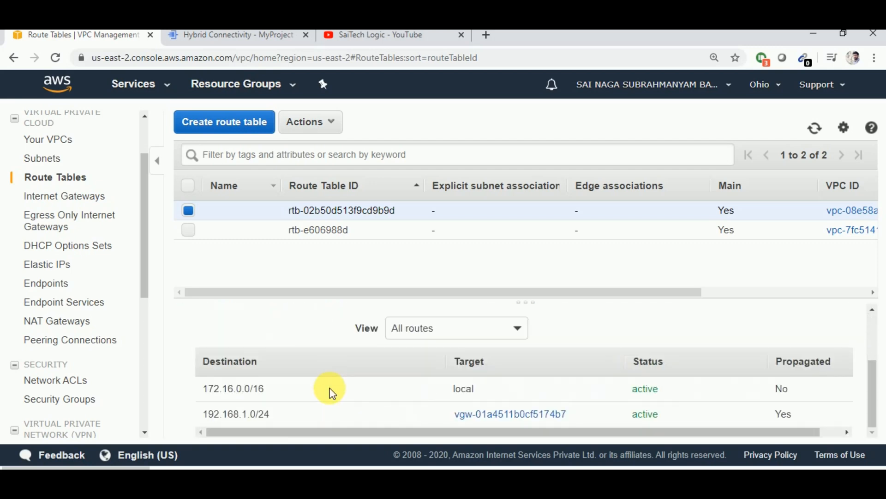
scroll(329, 392, "up", 1)
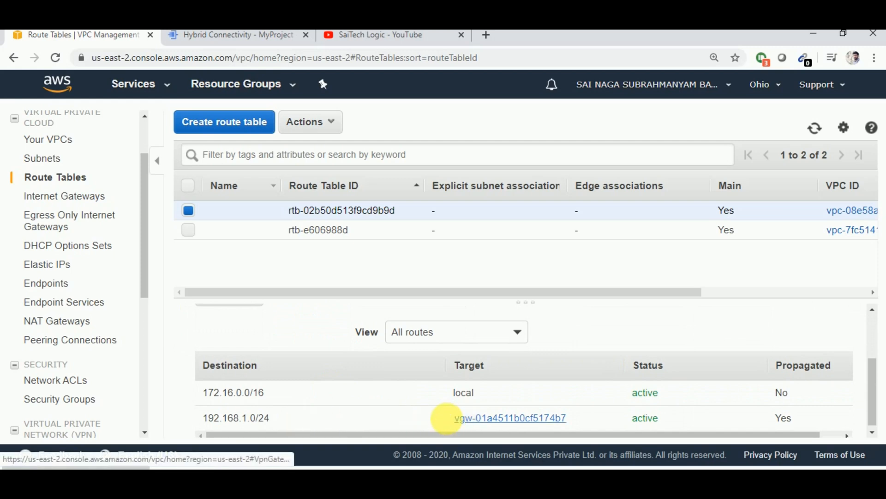
scroll(347, 376, "down", 1)
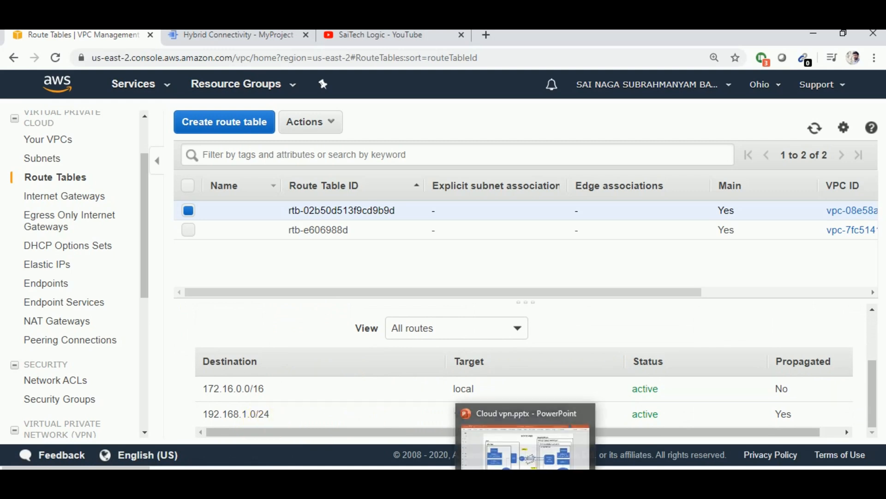
Glance at the Cloud vpn network diagram, then return to the VPN tunnel details
left_click(523, 464)
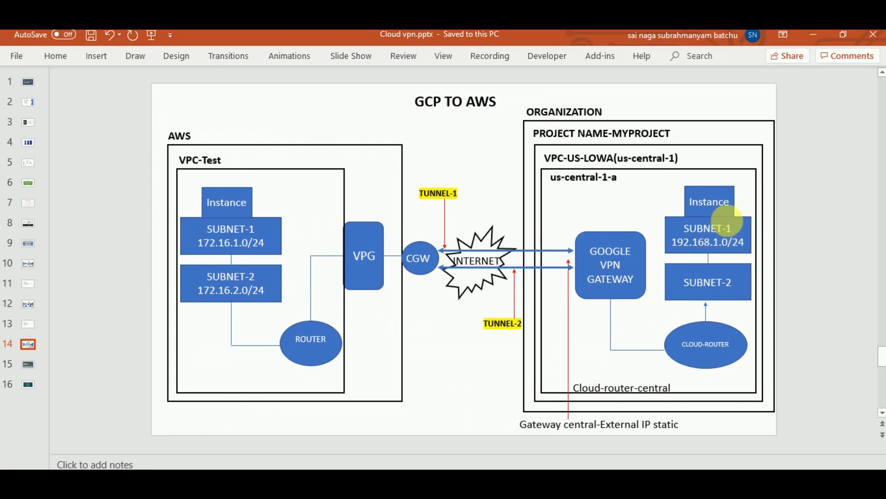
left_click(807, 40)
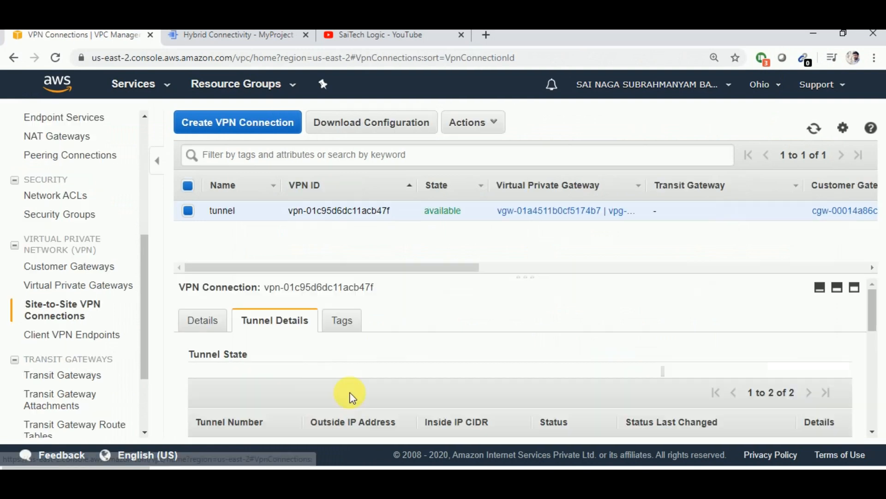
scroll(351, 397, "down", 3)
scroll(352, 396, "up", 1)
Check the GCP tunnel status, then verify both AWS tunnels read UP with 1 BGP route each
left_click_drag(410, 395, 528, 403)
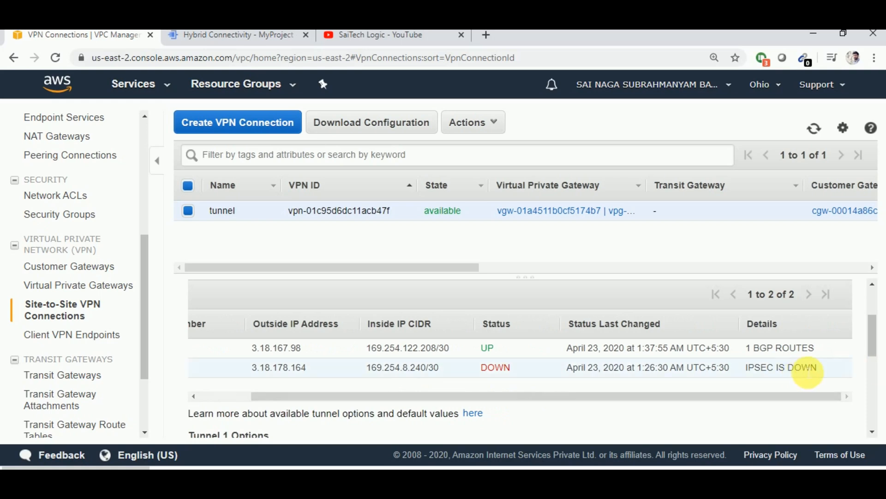
left_click(184, 39)
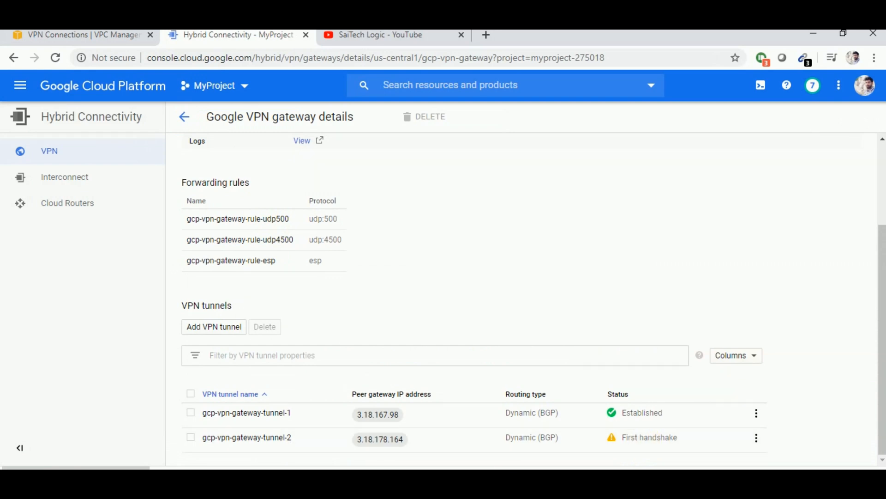
key("ctrl+Page_Up")
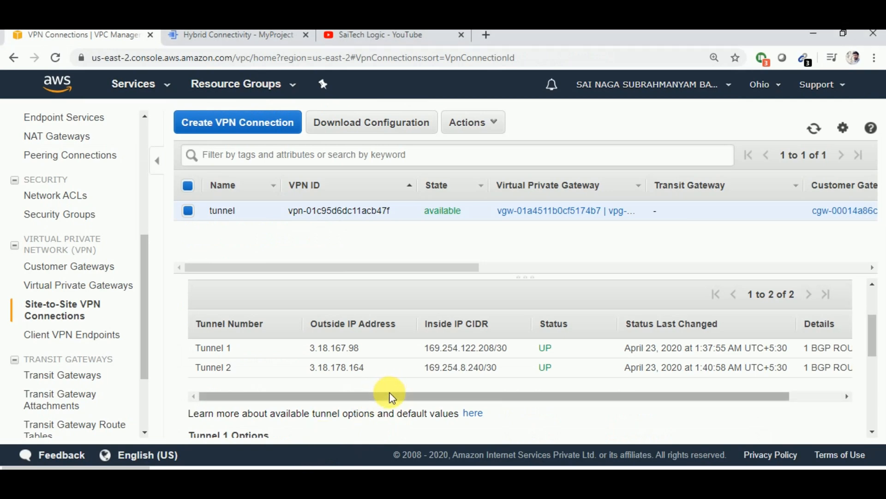
scroll(429, 396, "right", 3)
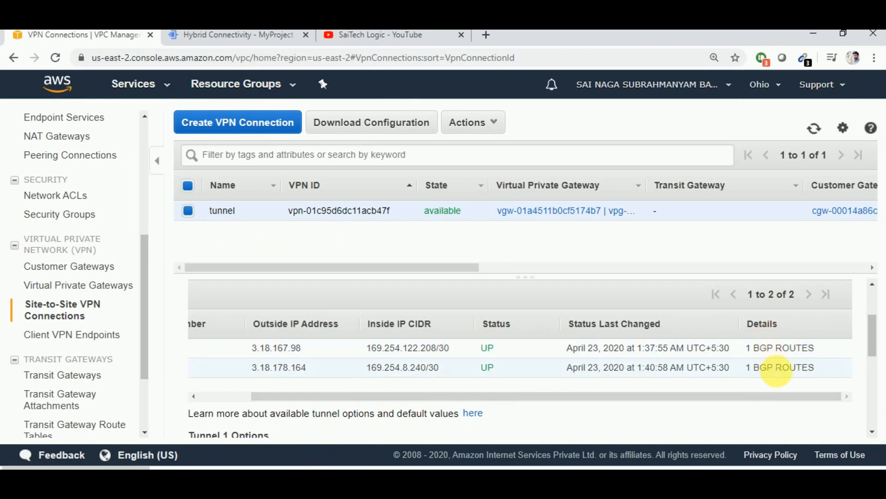
left_click(763, 397)
left_click_drag(763, 397, 594, 410)
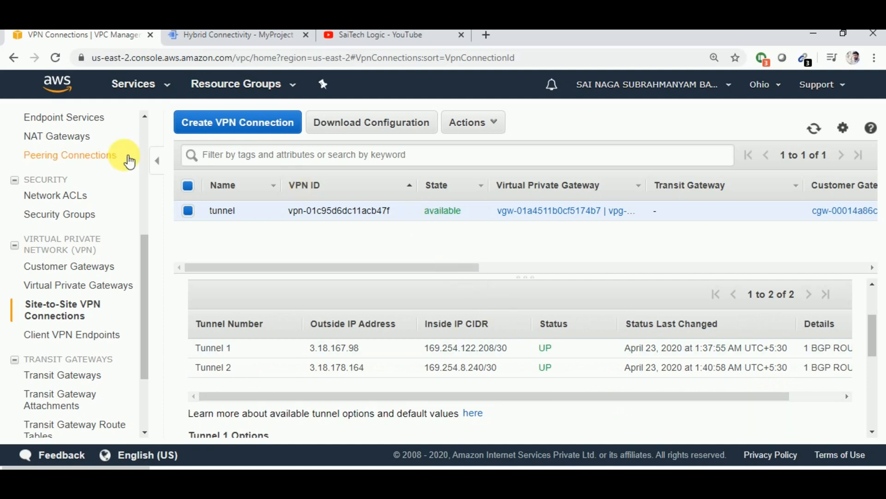
left_click_drag(144, 257, 145, 132)
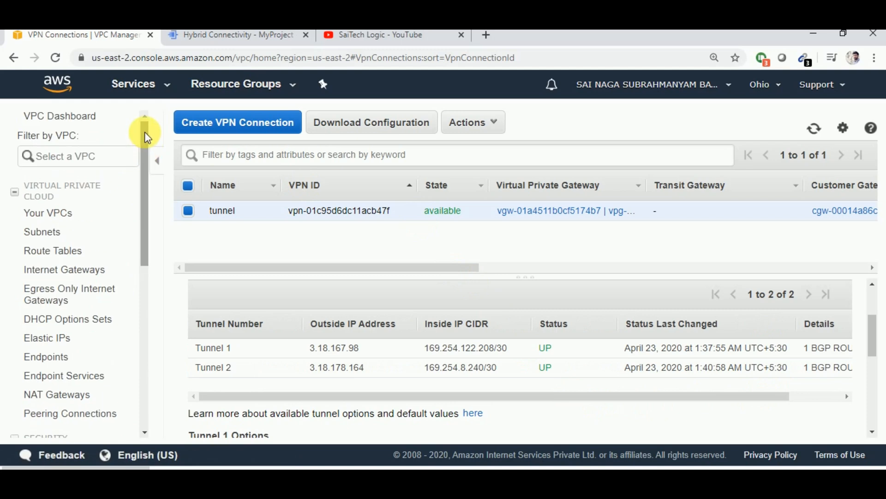
Launch an SSH session to vm-1 from Compute Engine's VM instances list
left_click(205, 42)
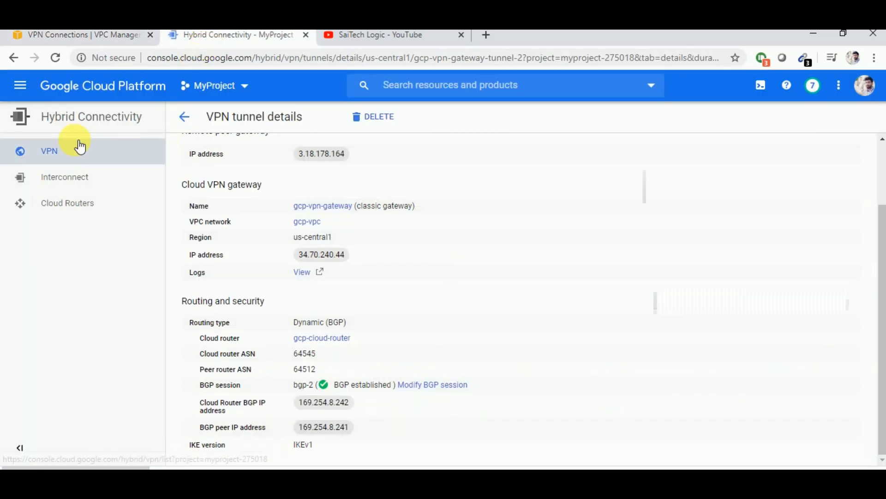
left_click(31, 96)
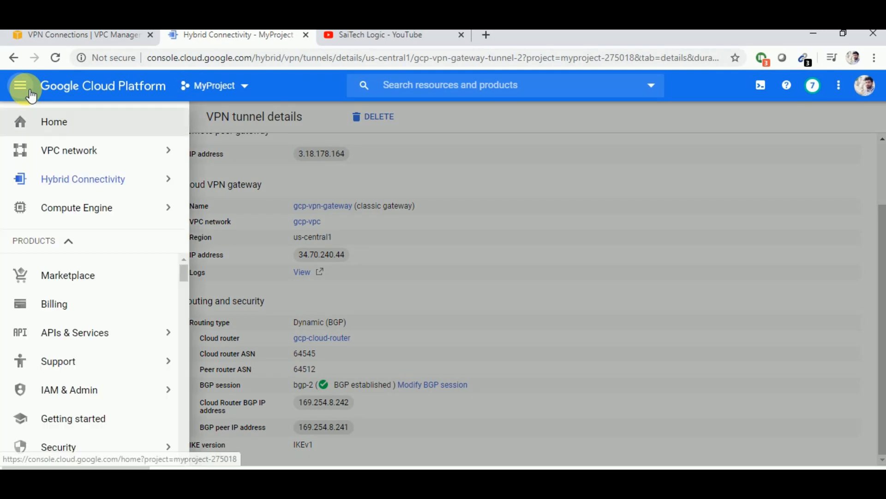
left_click(139, 221)
left_click(227, 125)
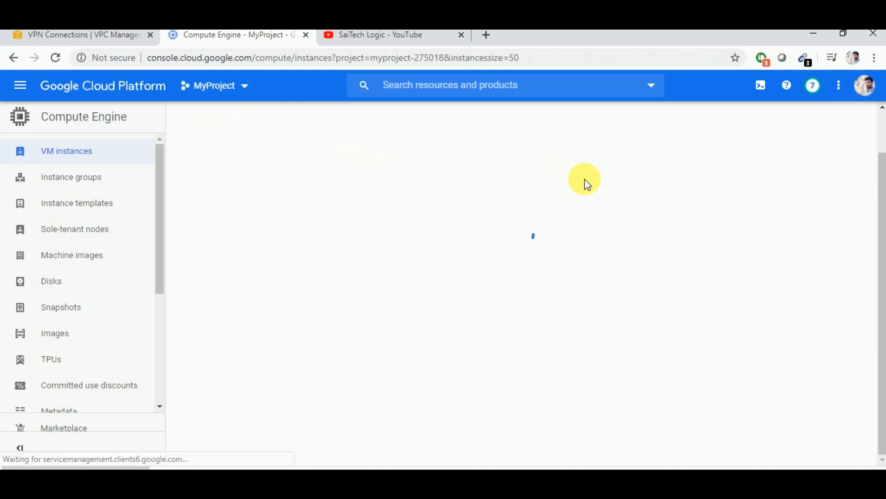
left_click(665, 217)
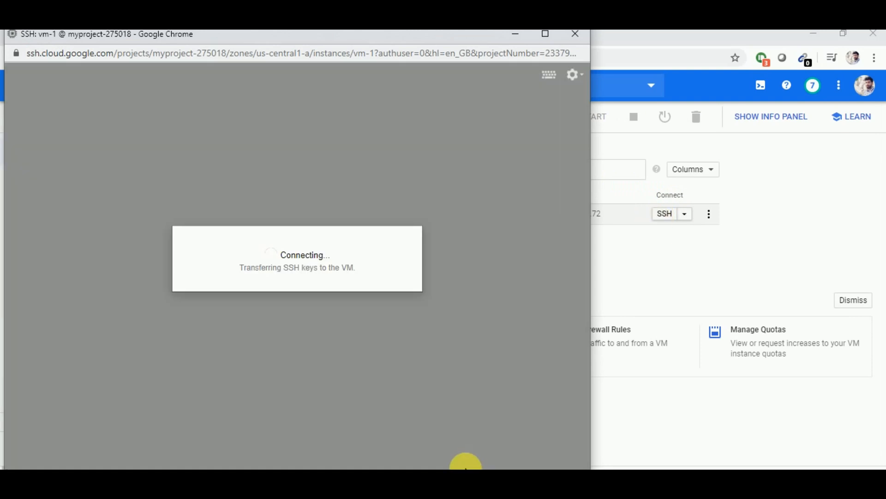
Return to the AWS VPN connections page to check both tunnels' status
mouse_move(366, 475)
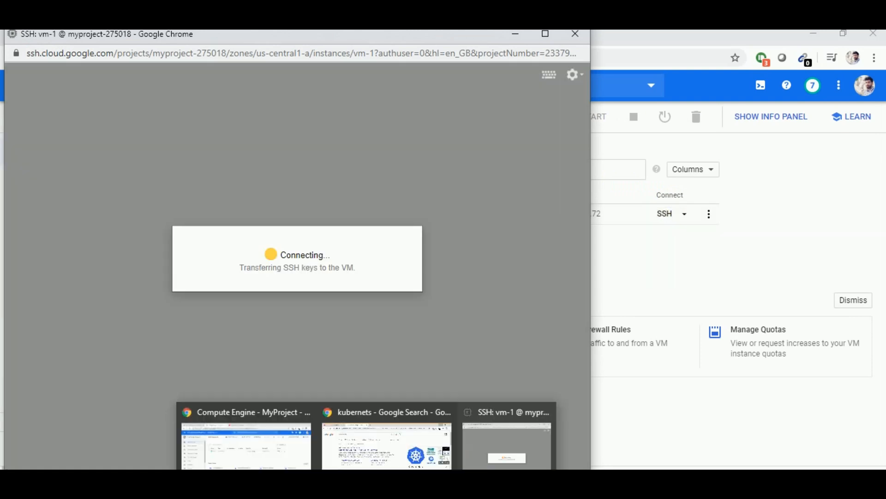
left_click(741, 257)
left_click(104, 39)
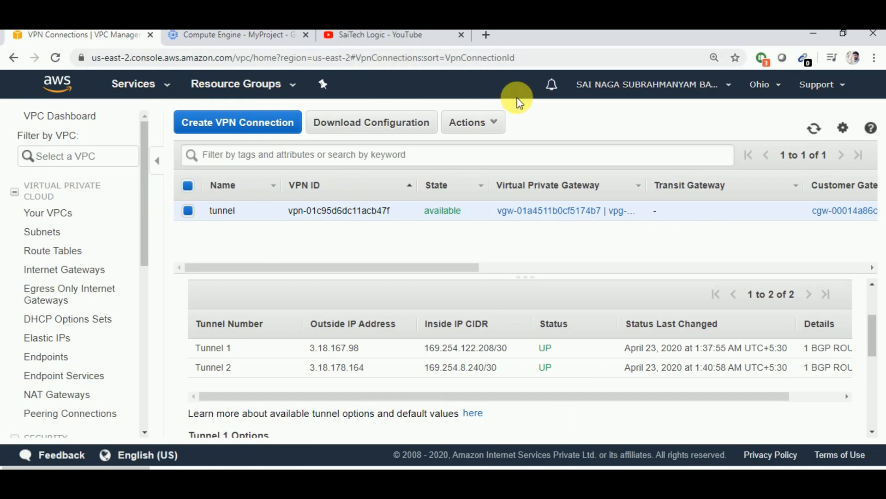
Connect to the running t2.micro EC2 instance through EC2 Instance Connect as ec2-user
left_click(174, 93)
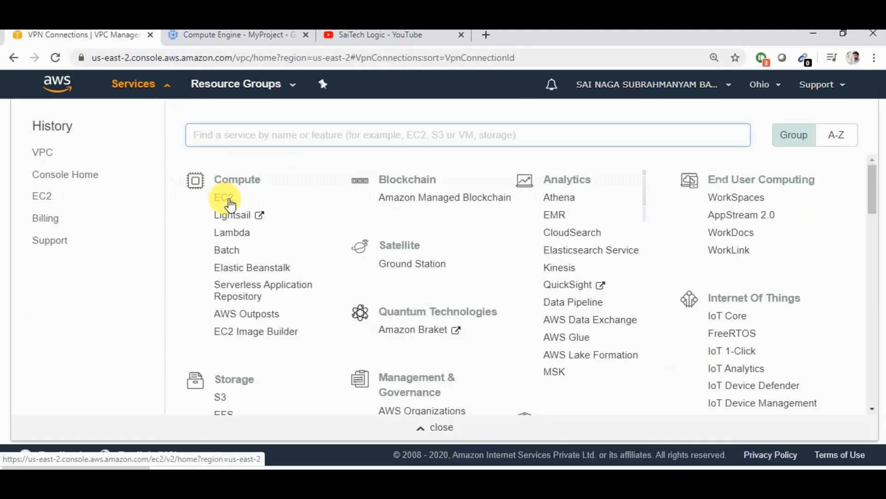
left_click(225, 198)
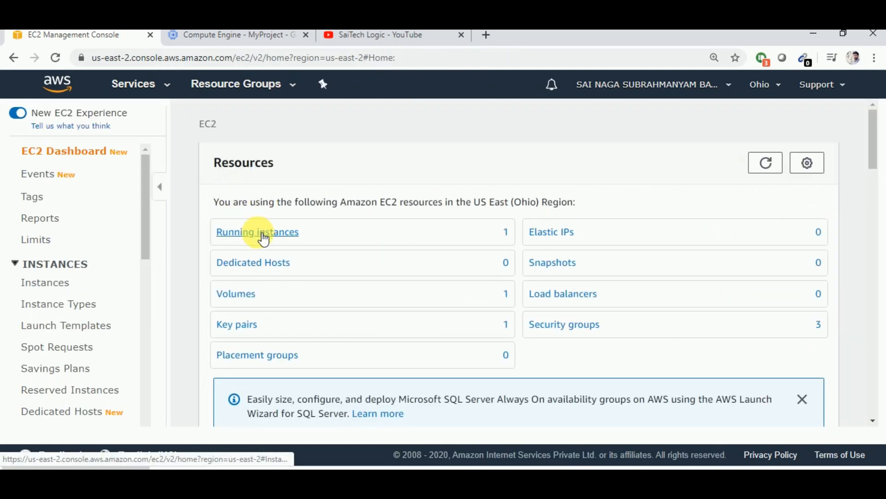
left_click(263, 238)
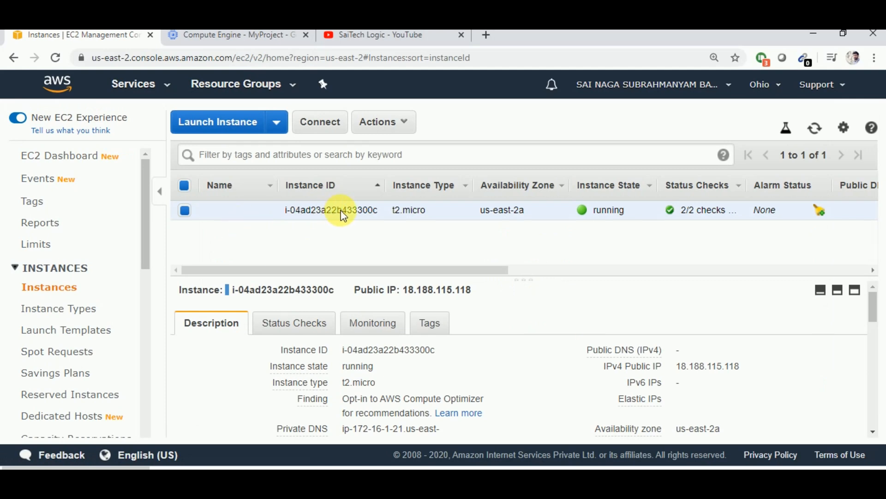
left_click(402, 133)
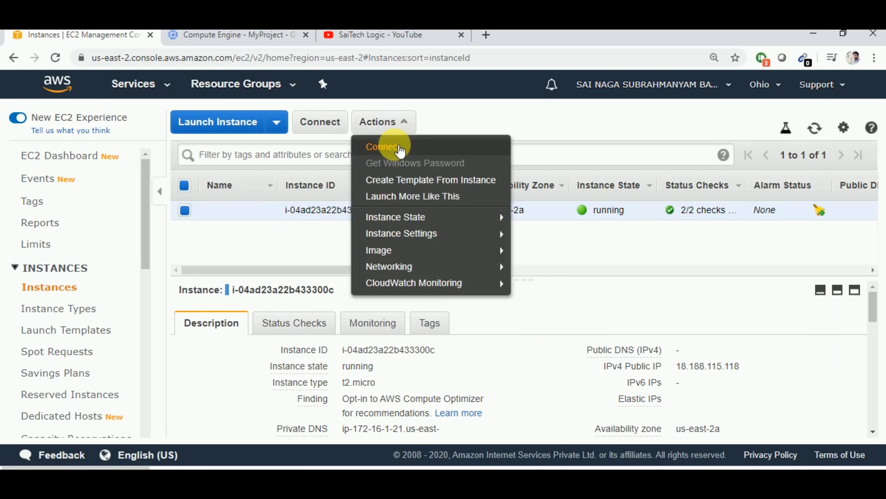
left_click(400, 149)
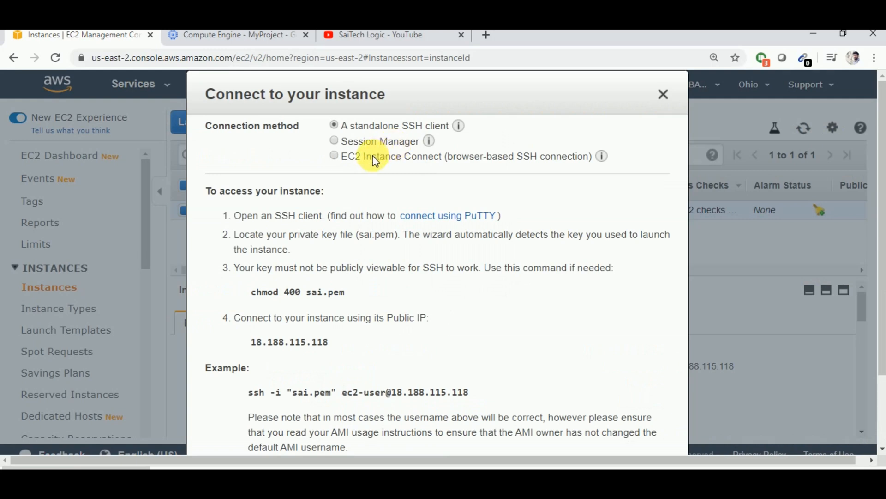
left_click(376, 159)
left_click(641, 315)
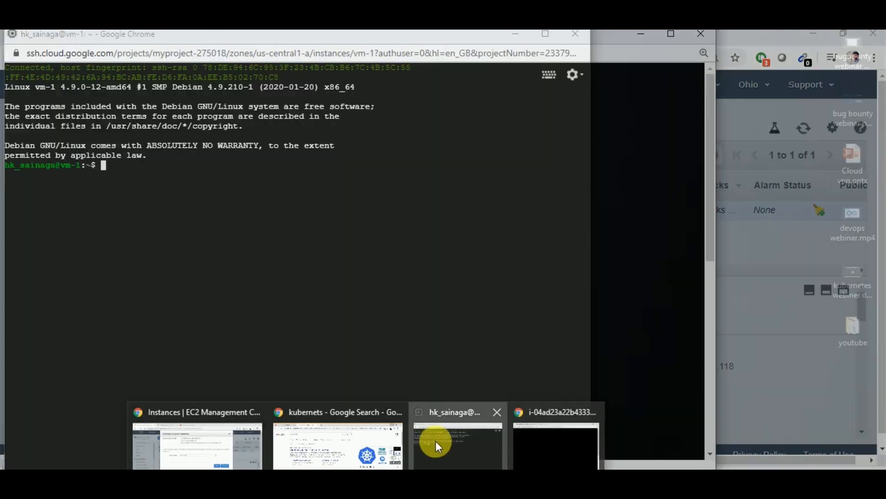
Get a root shell on vm-1 with sudo -s and run ifconfig, showing eth0 at 192.168.1.2
left_click(436, 441)
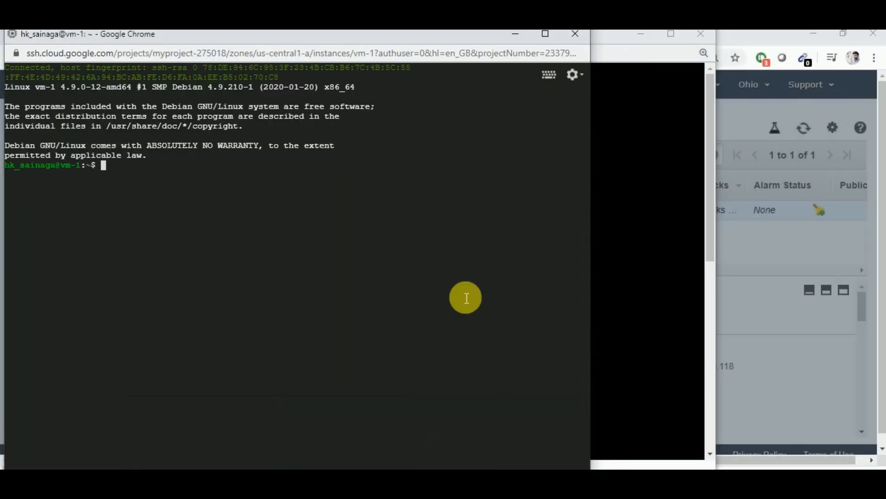
left_click(606, 39)
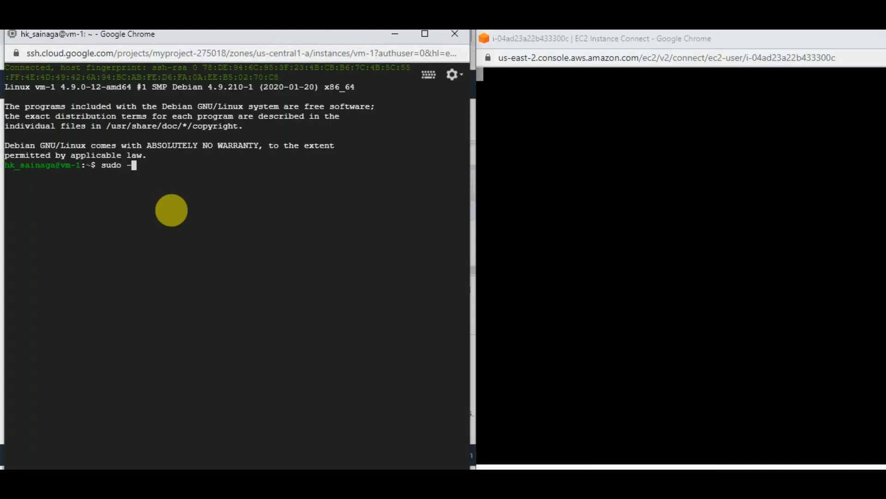
type("sudo -")
key("Return")
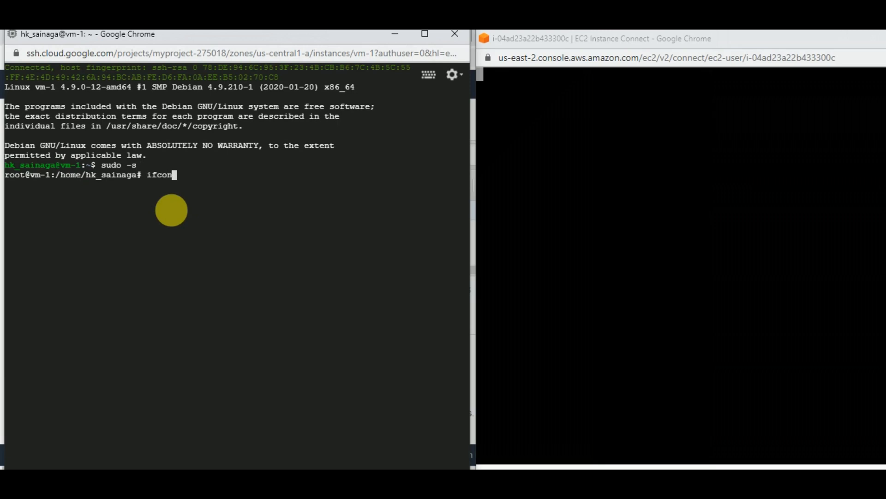
key("Return")
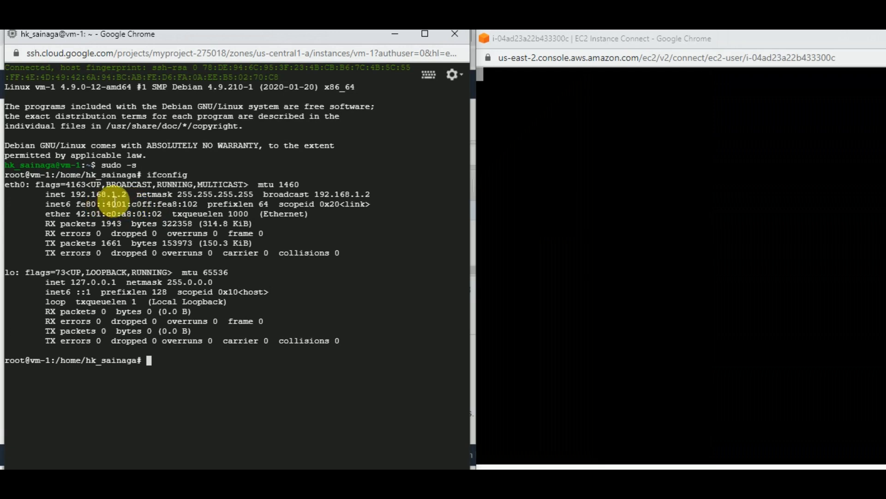
left_click(630, 204)
mouse_move(629, 38)
left_mouse_down()
mouse_move(480, 54)
mouse_move(613, 40)
left_mouse_up()
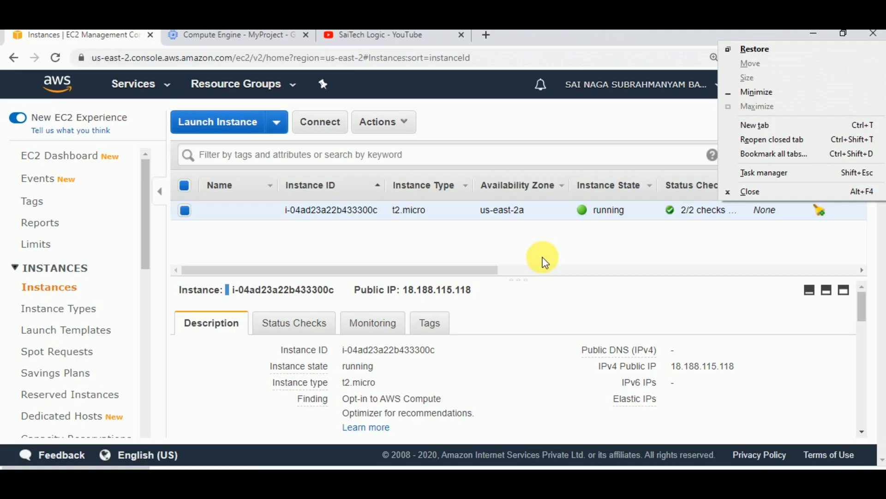
Close the stalled Instance Connect window and start a fresh EC2 Instance Connect session
left_click(386, 463)
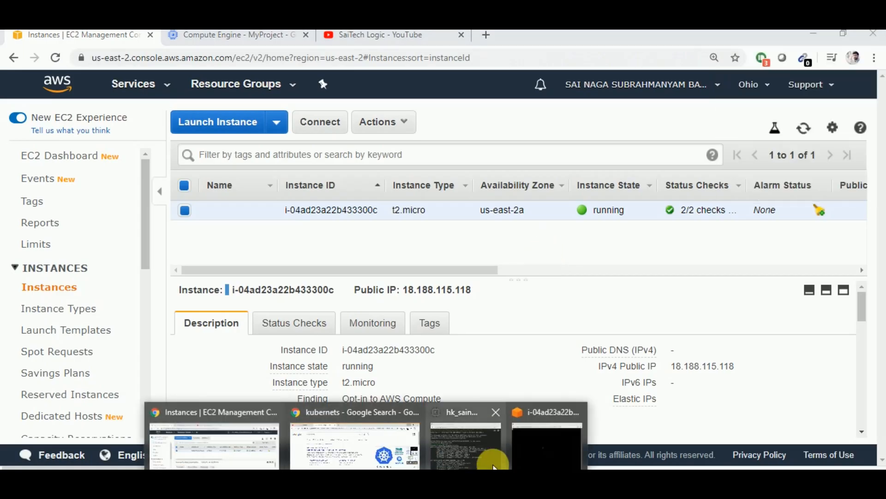
left_click(539, 455)
left_click(849, 51)
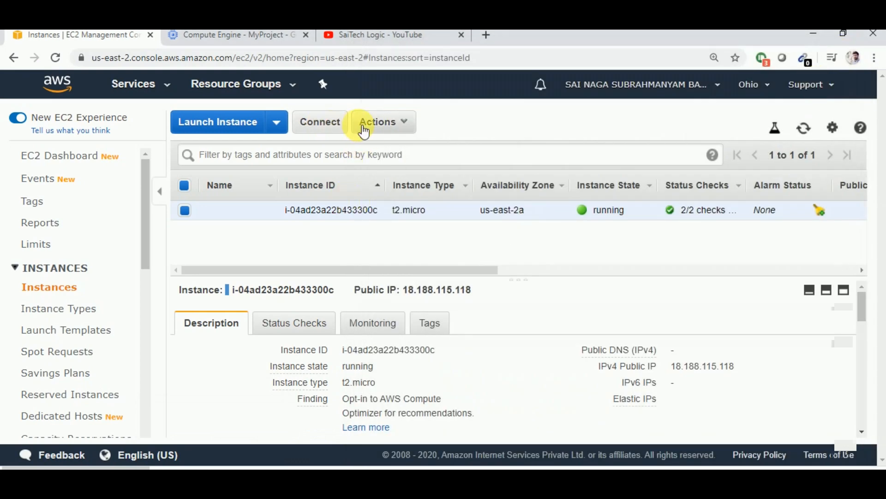
left_click(318, 122)
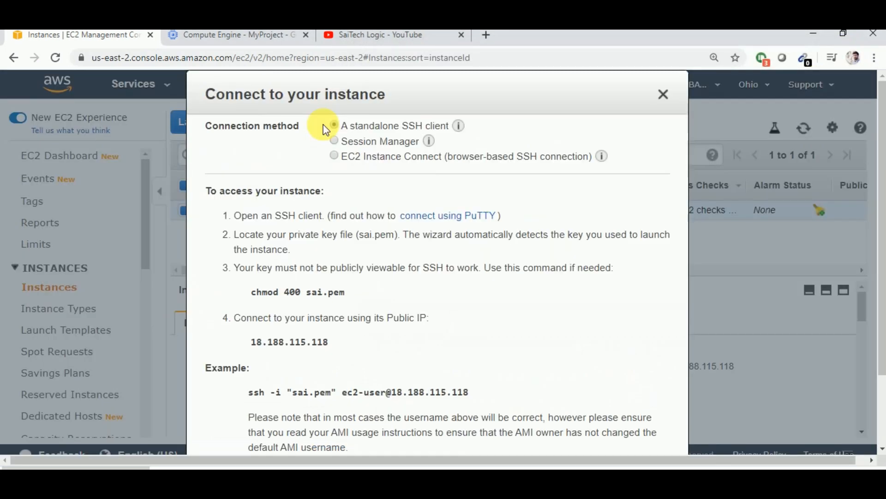
left_click(354, 156)
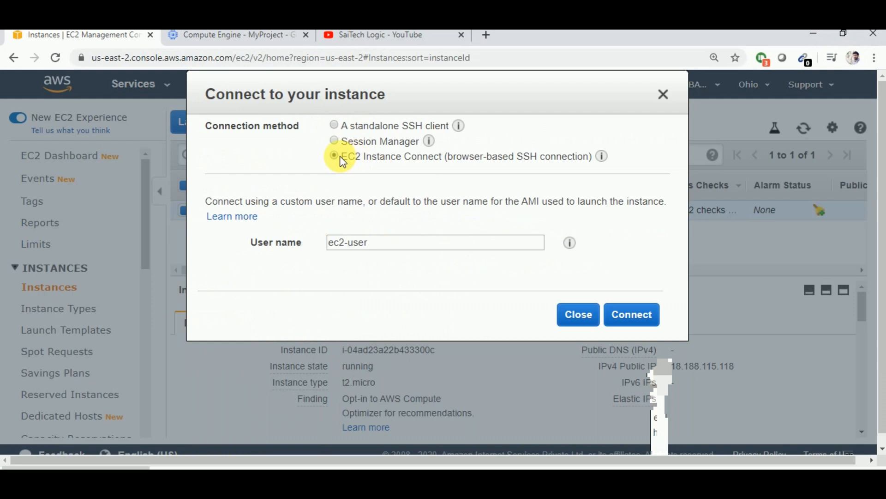
left_click(632, 316)
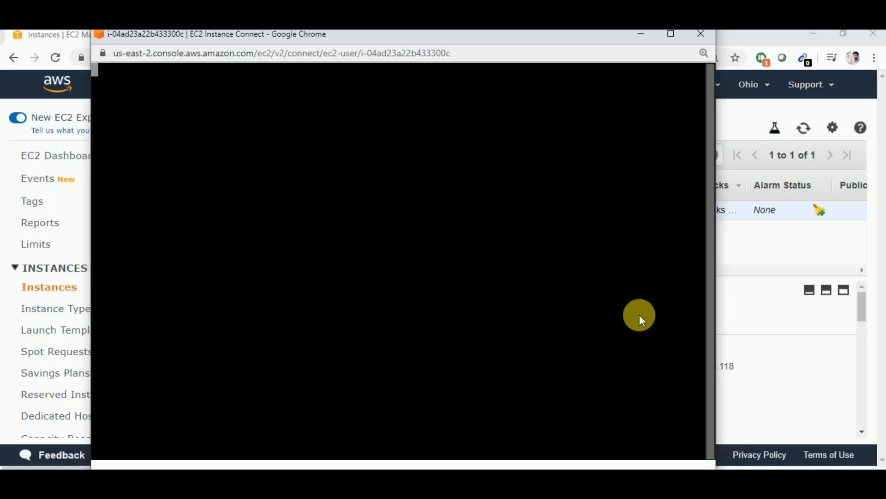
Copy the instance's private IP 172.16.1.21 from its details
left_click(749, 343)
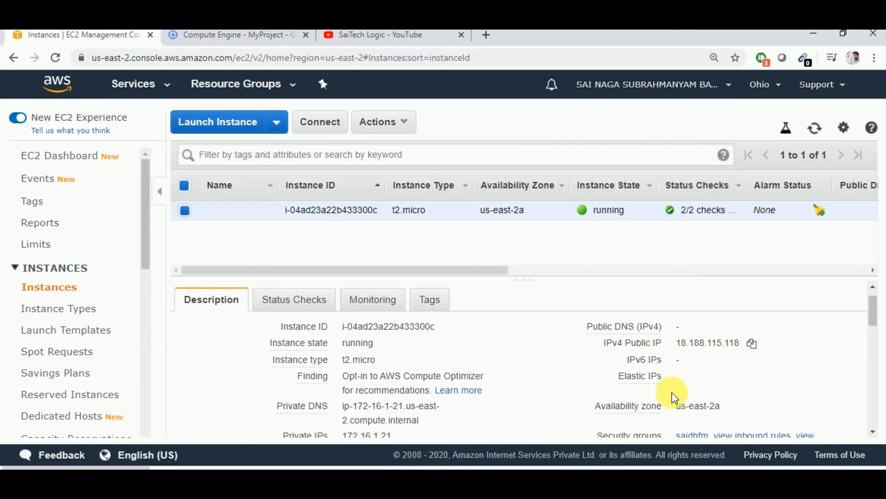
scroll(672, 392, "down", 5)
scroll(672, 392, "up", 2)
scroll(672, 392, "up", 4)
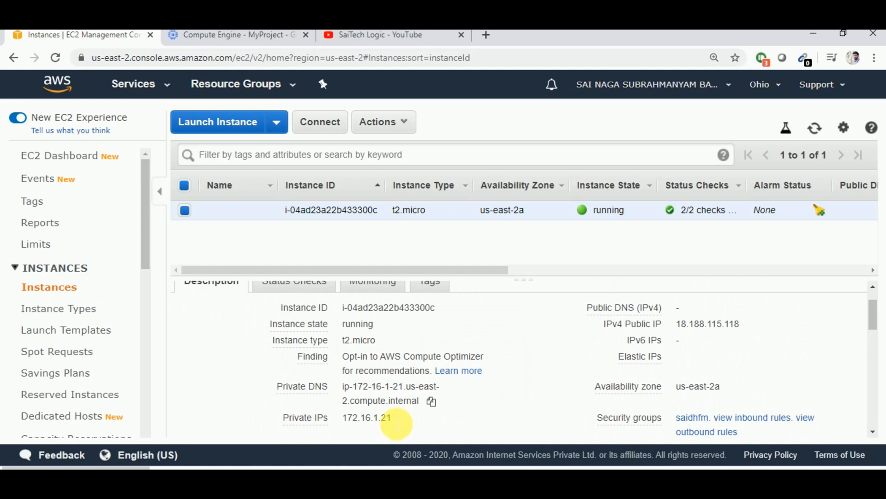
left_click_drag(396, 421, 350, 418)
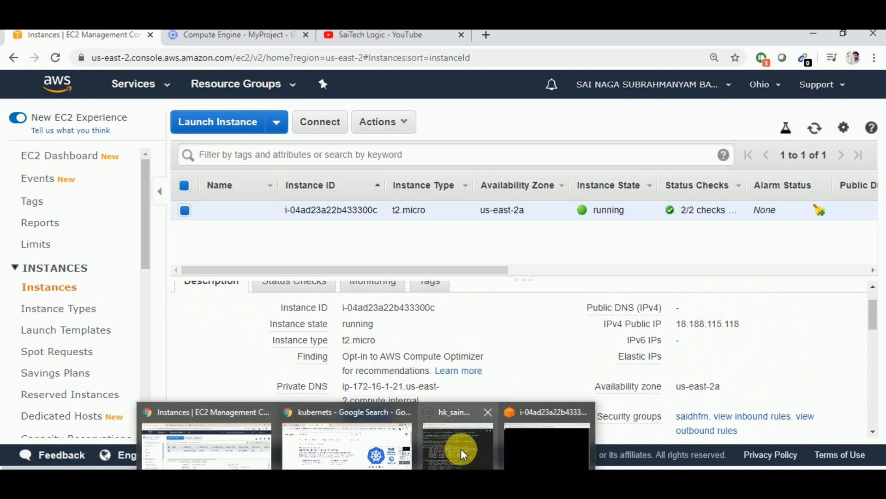
left_click(464, 455)
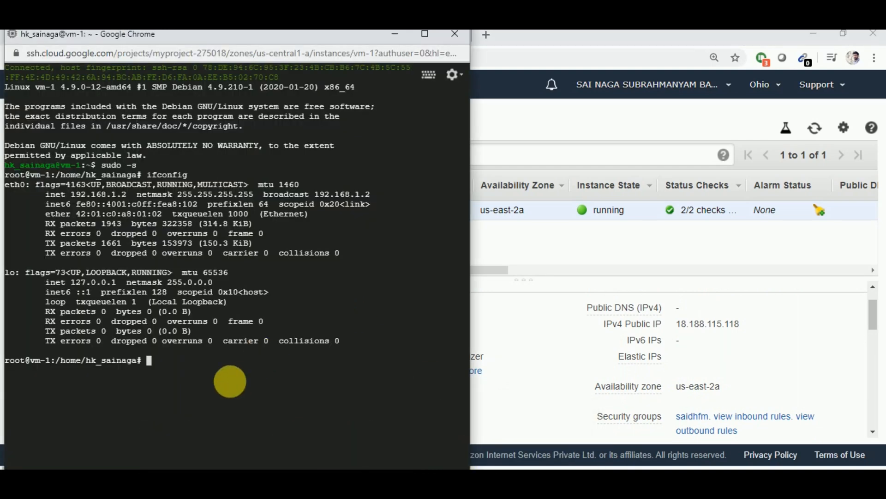
Ping 172.16.1.21 from vm-1 and stop after 6 of 6 replies, 0% packet loss
type("ping 172.16.1.21")
key("Return")
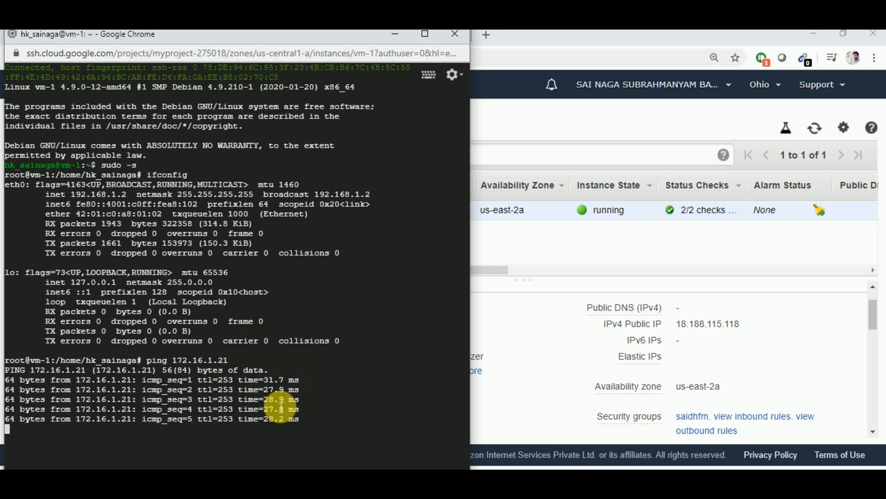
key("ctrl+c")
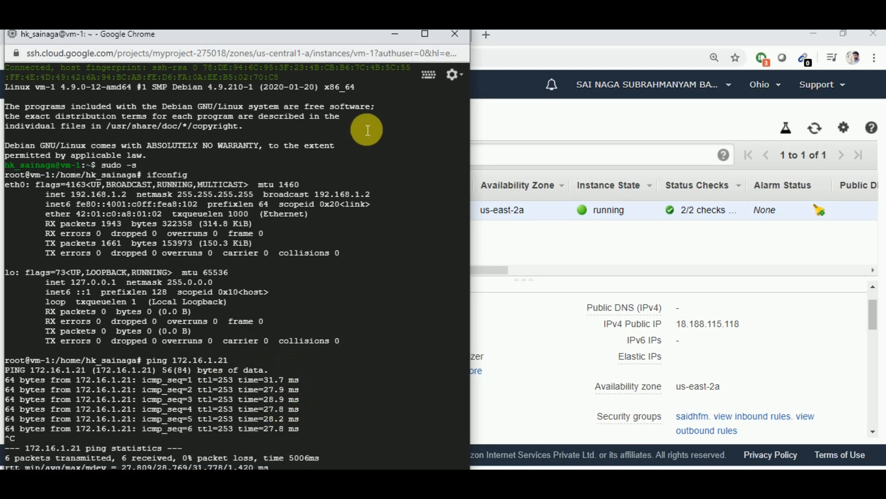
left_click(390, 42)
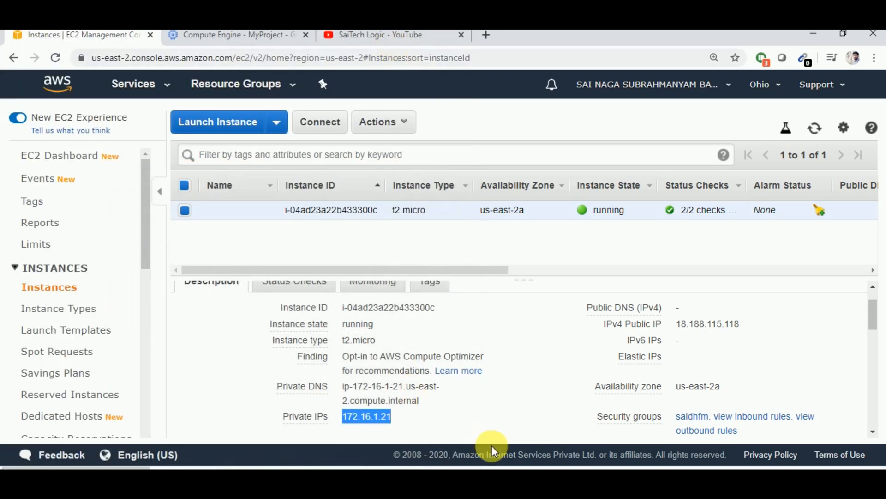
Advance the Cloud vpn deck through slide 15 (STEPS) to slide 16, THANK YOU SAITECH LOGIC
left_click(521, 481)
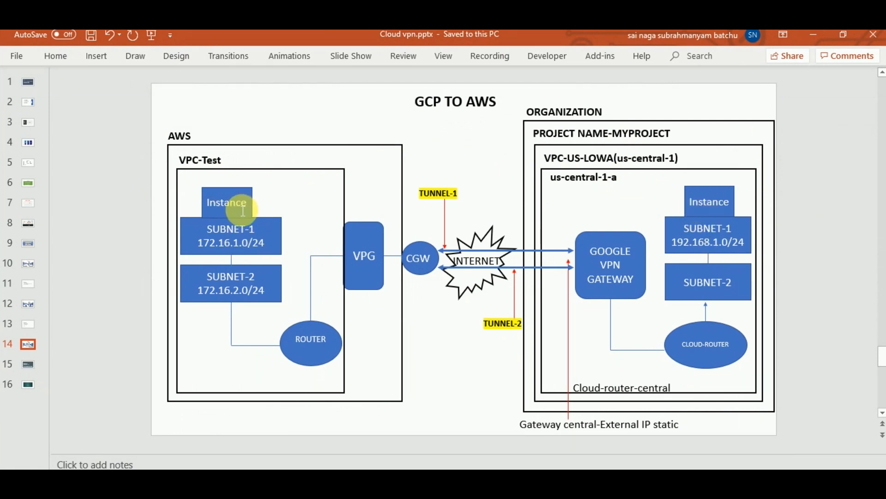
left_click(27, 365)
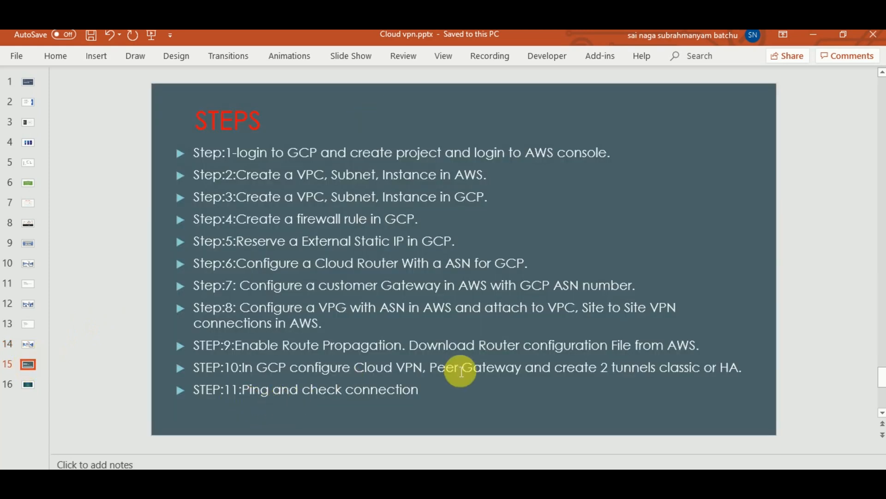
left_click(29, 386)
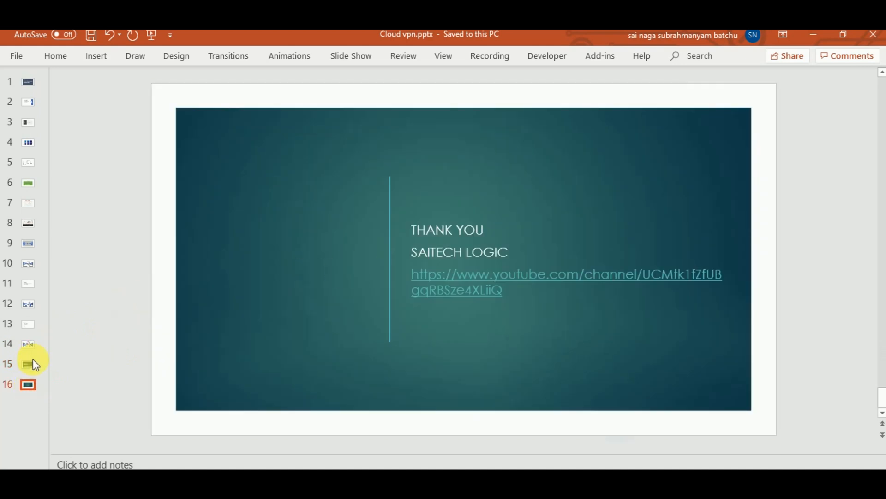